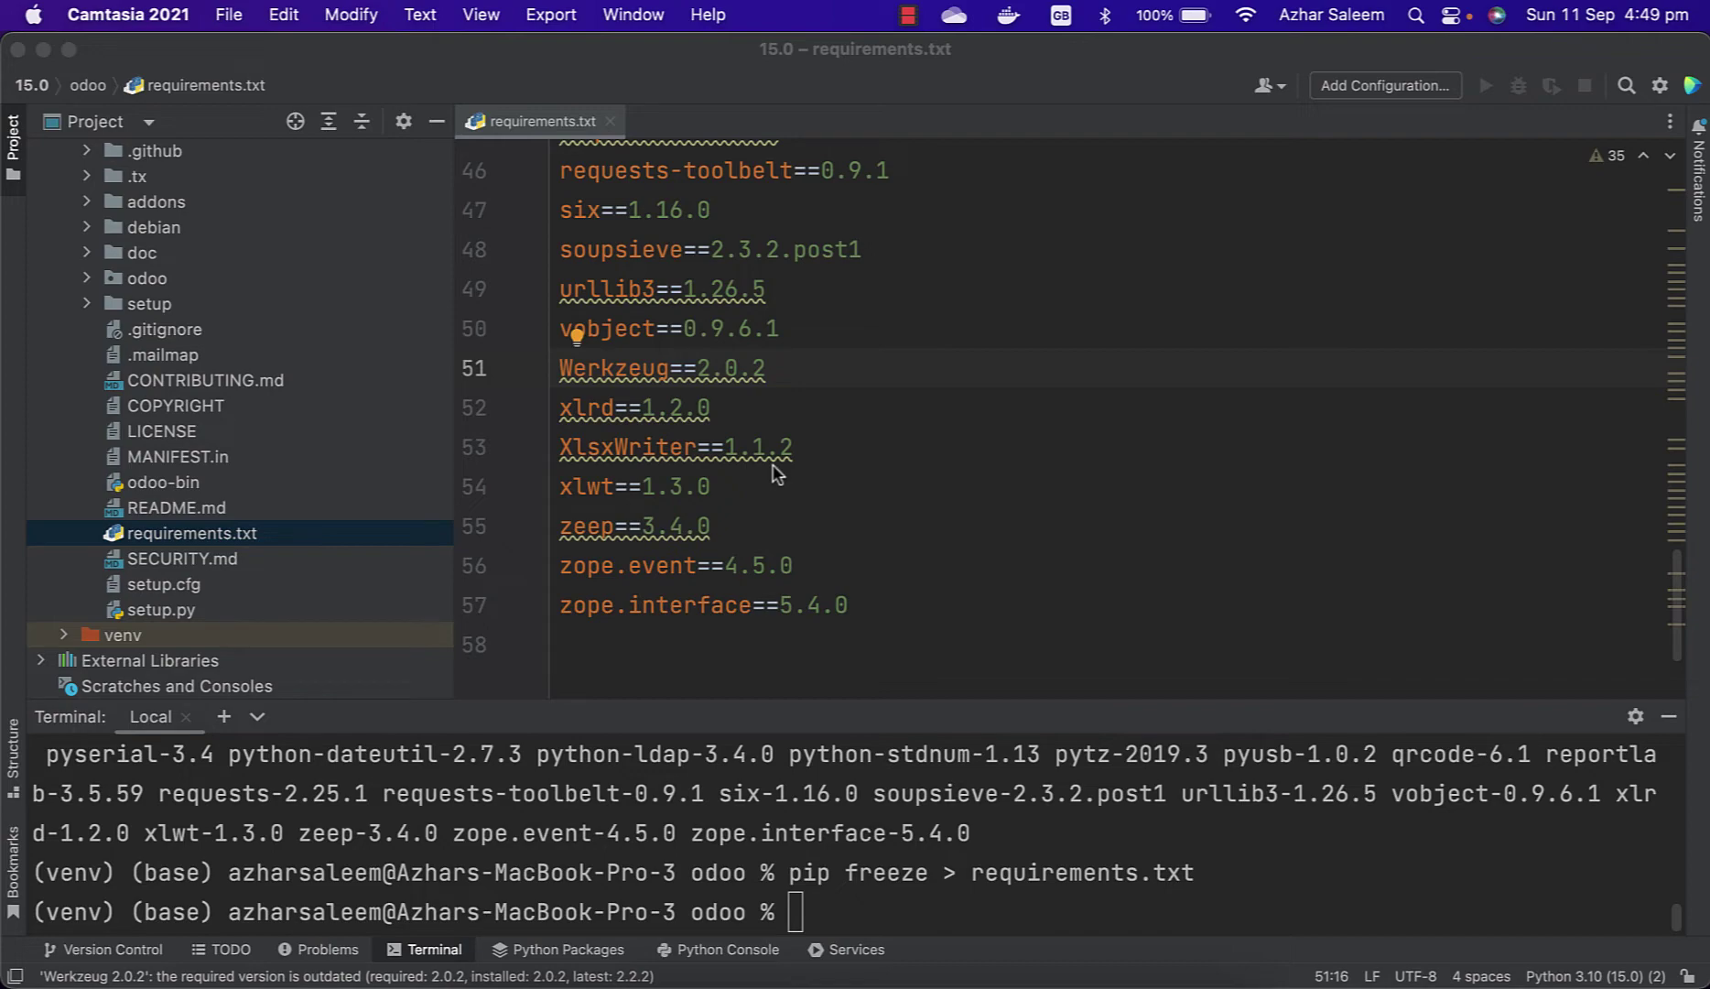
# - Launch pgAdmin 4 from page 2 of Launchpad, then return to PyCharm's Project tree
pyautogui.click(547, 973)
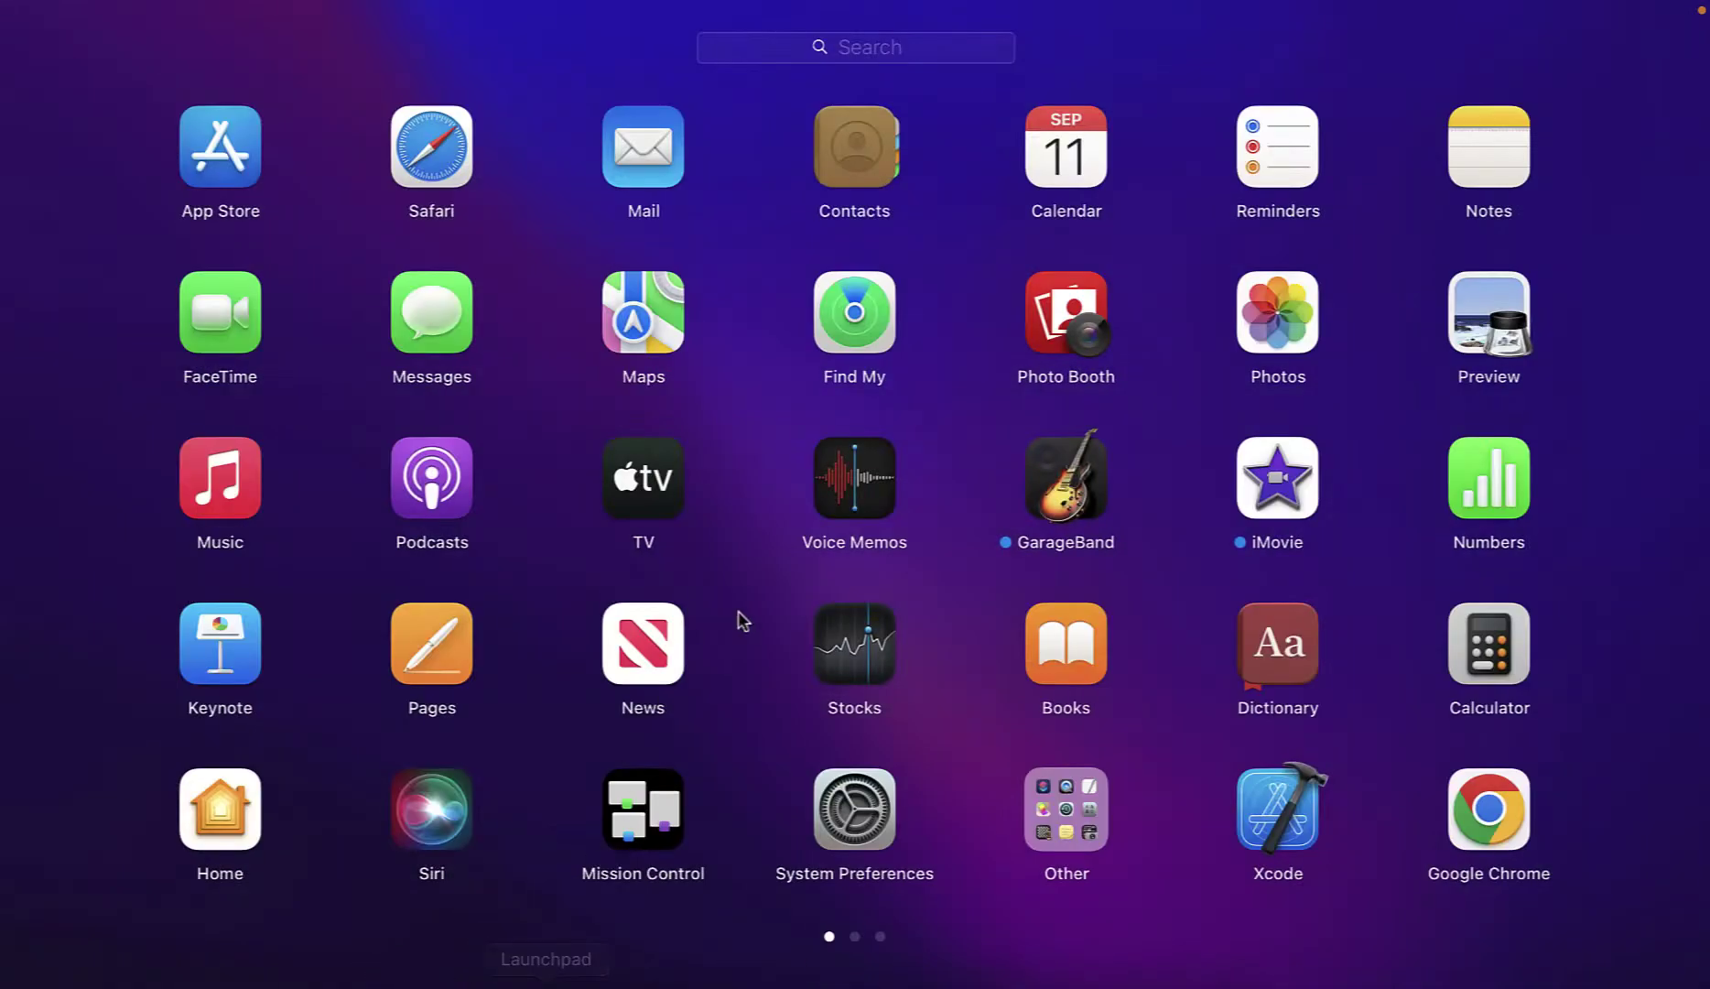
pyautogui.hscroll(5, 741, 620)
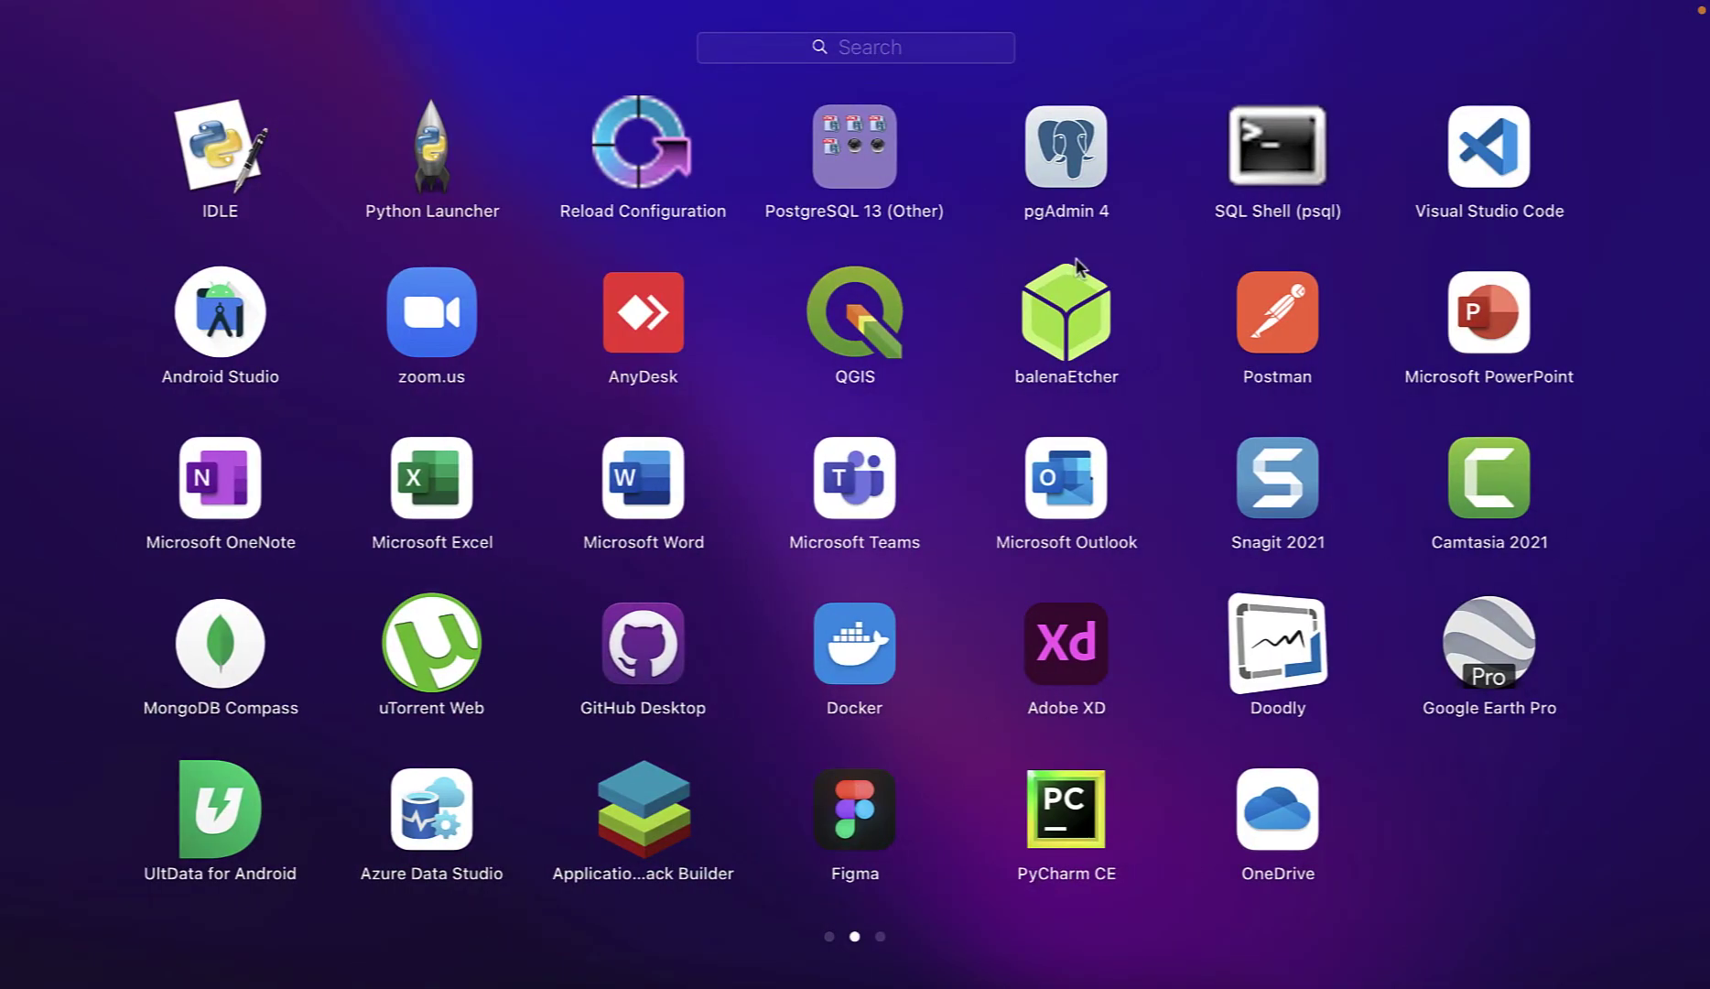
pyautogui.click(1068, 164)
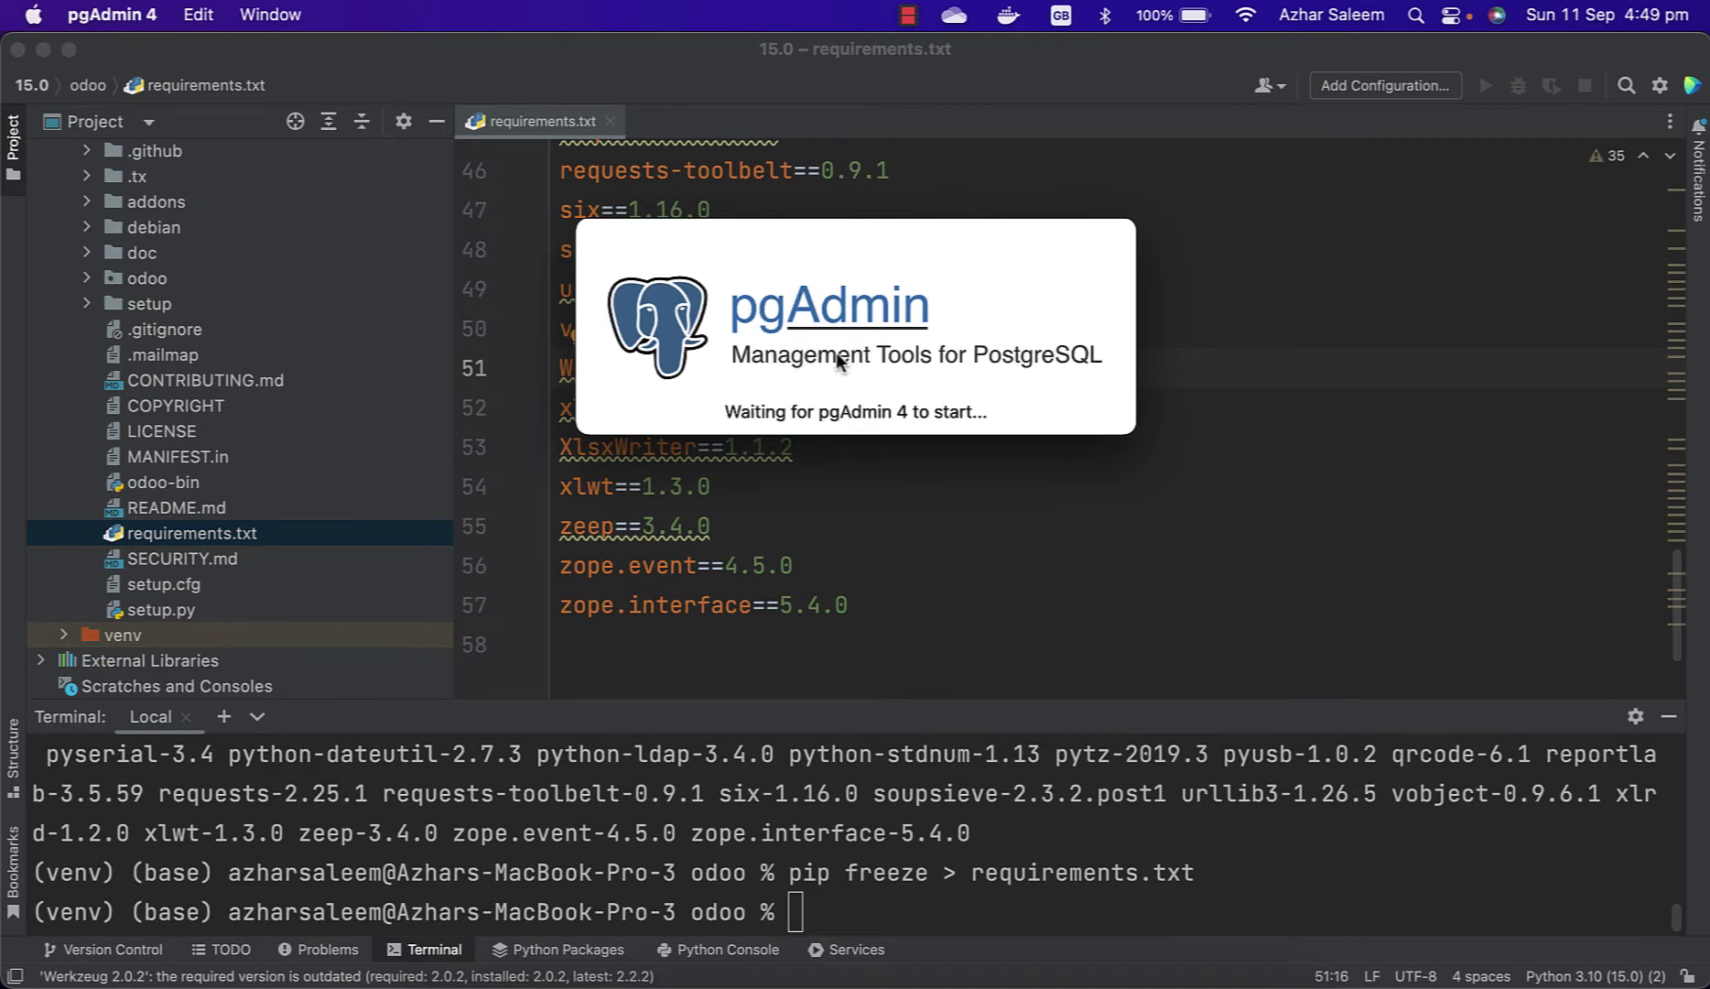
pyautogui.moveTo(639, 973)
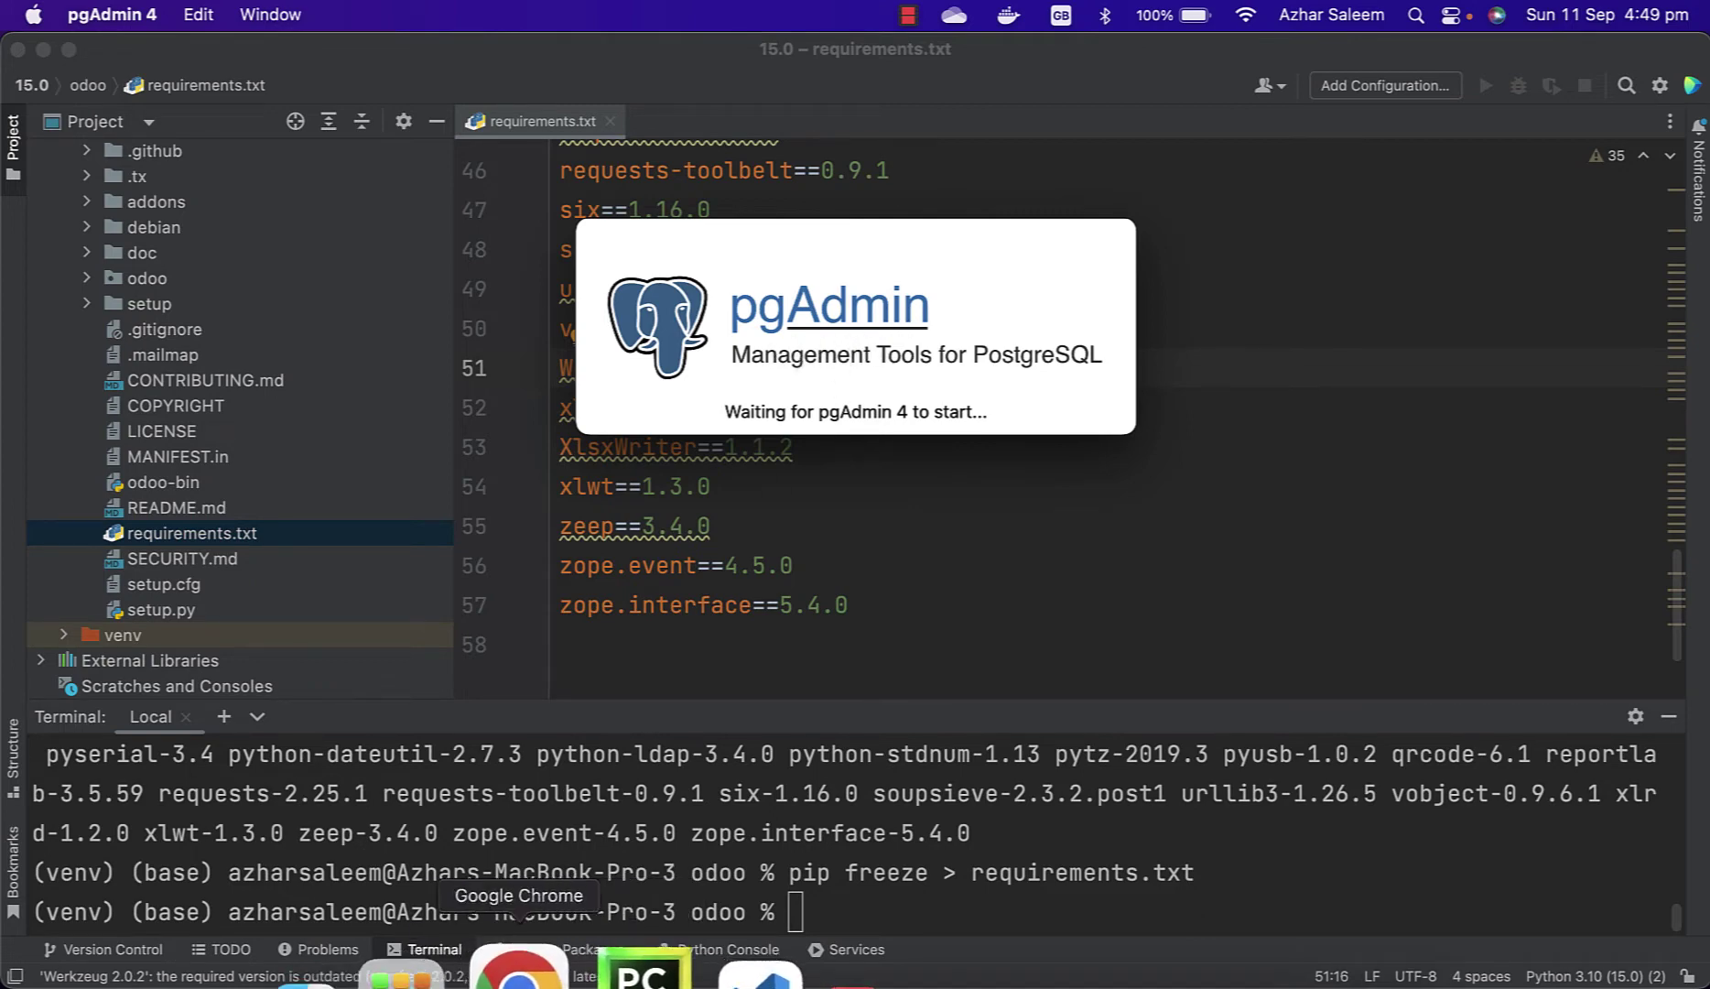
pyautogui.scroll(2, 319, 397)
pyautogui.scroll(1, 317, 397)
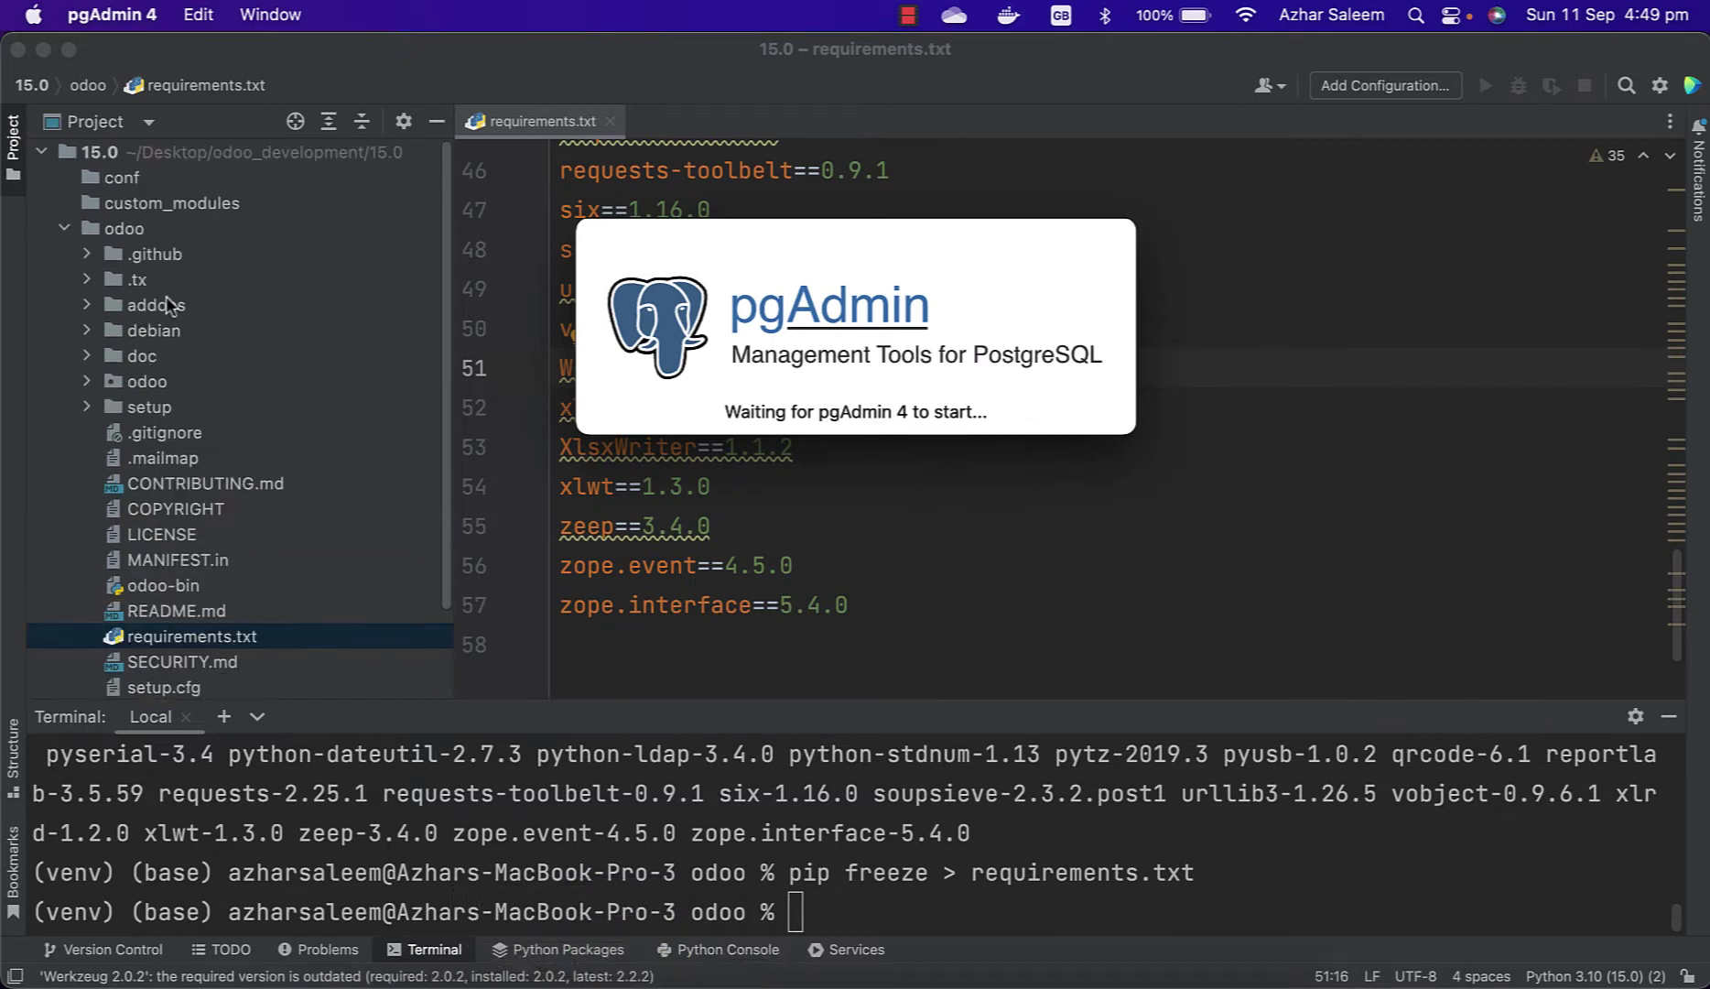
pyautogui.click(75, 231)
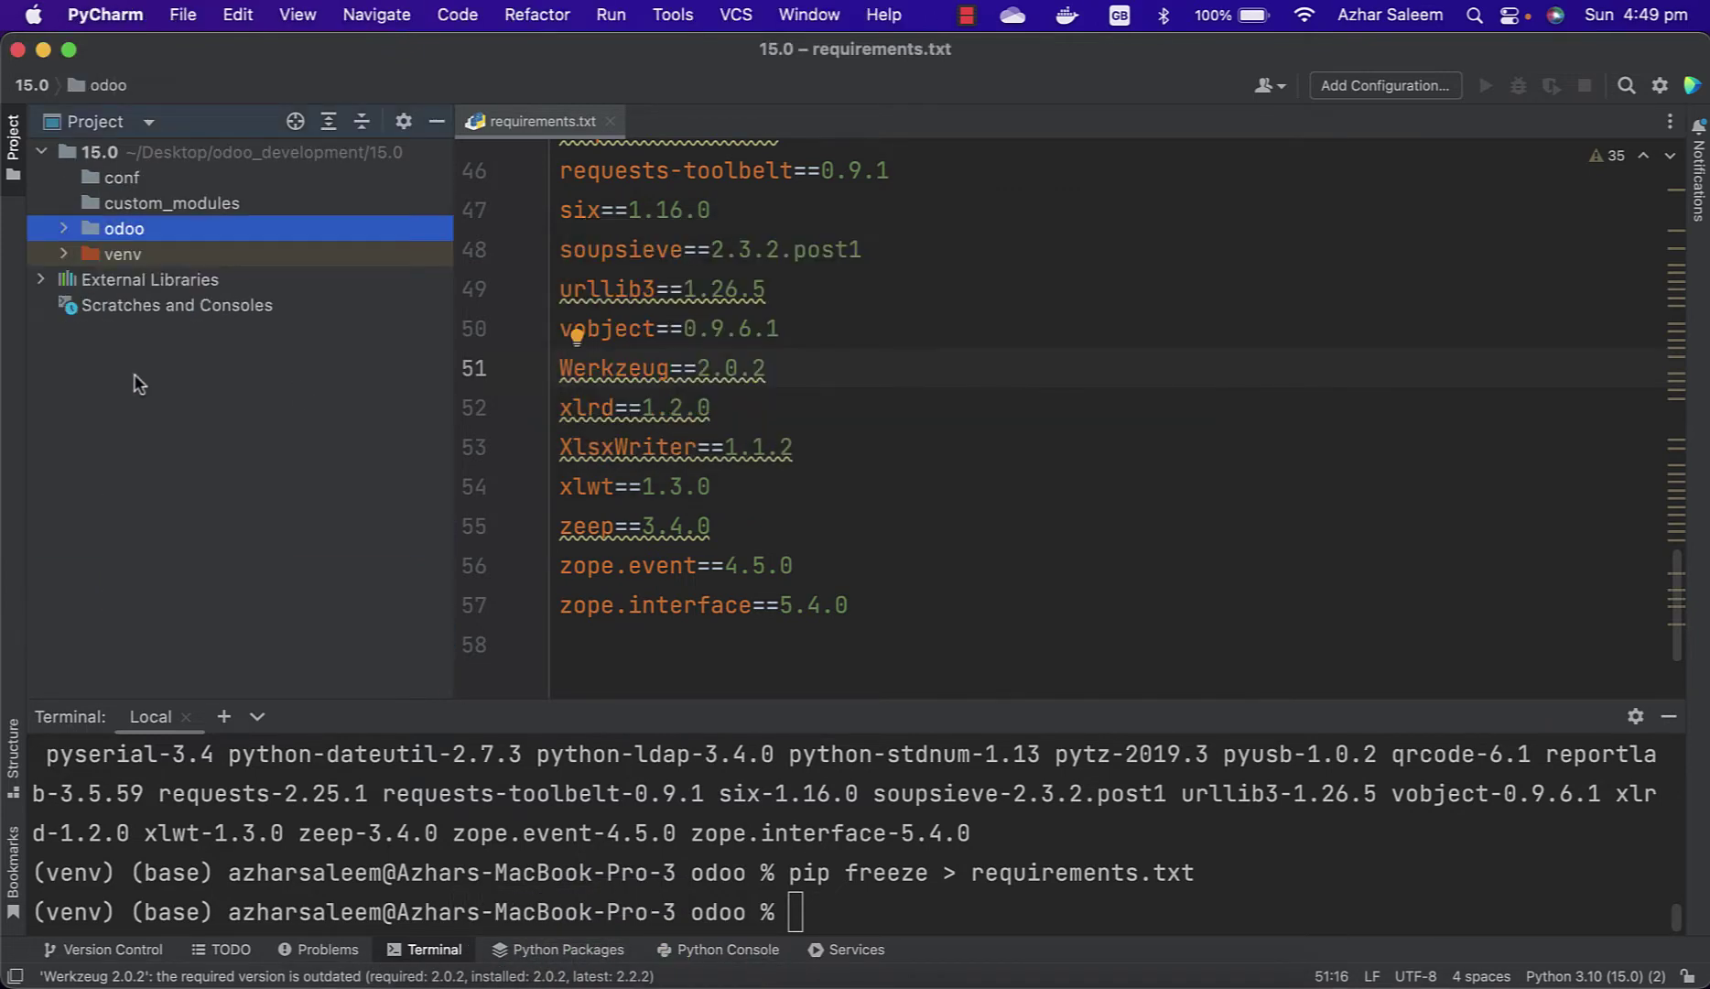
# - Create odoo.conf in the conf folder with [options] on its first line
pyautogui.click(109, 178)
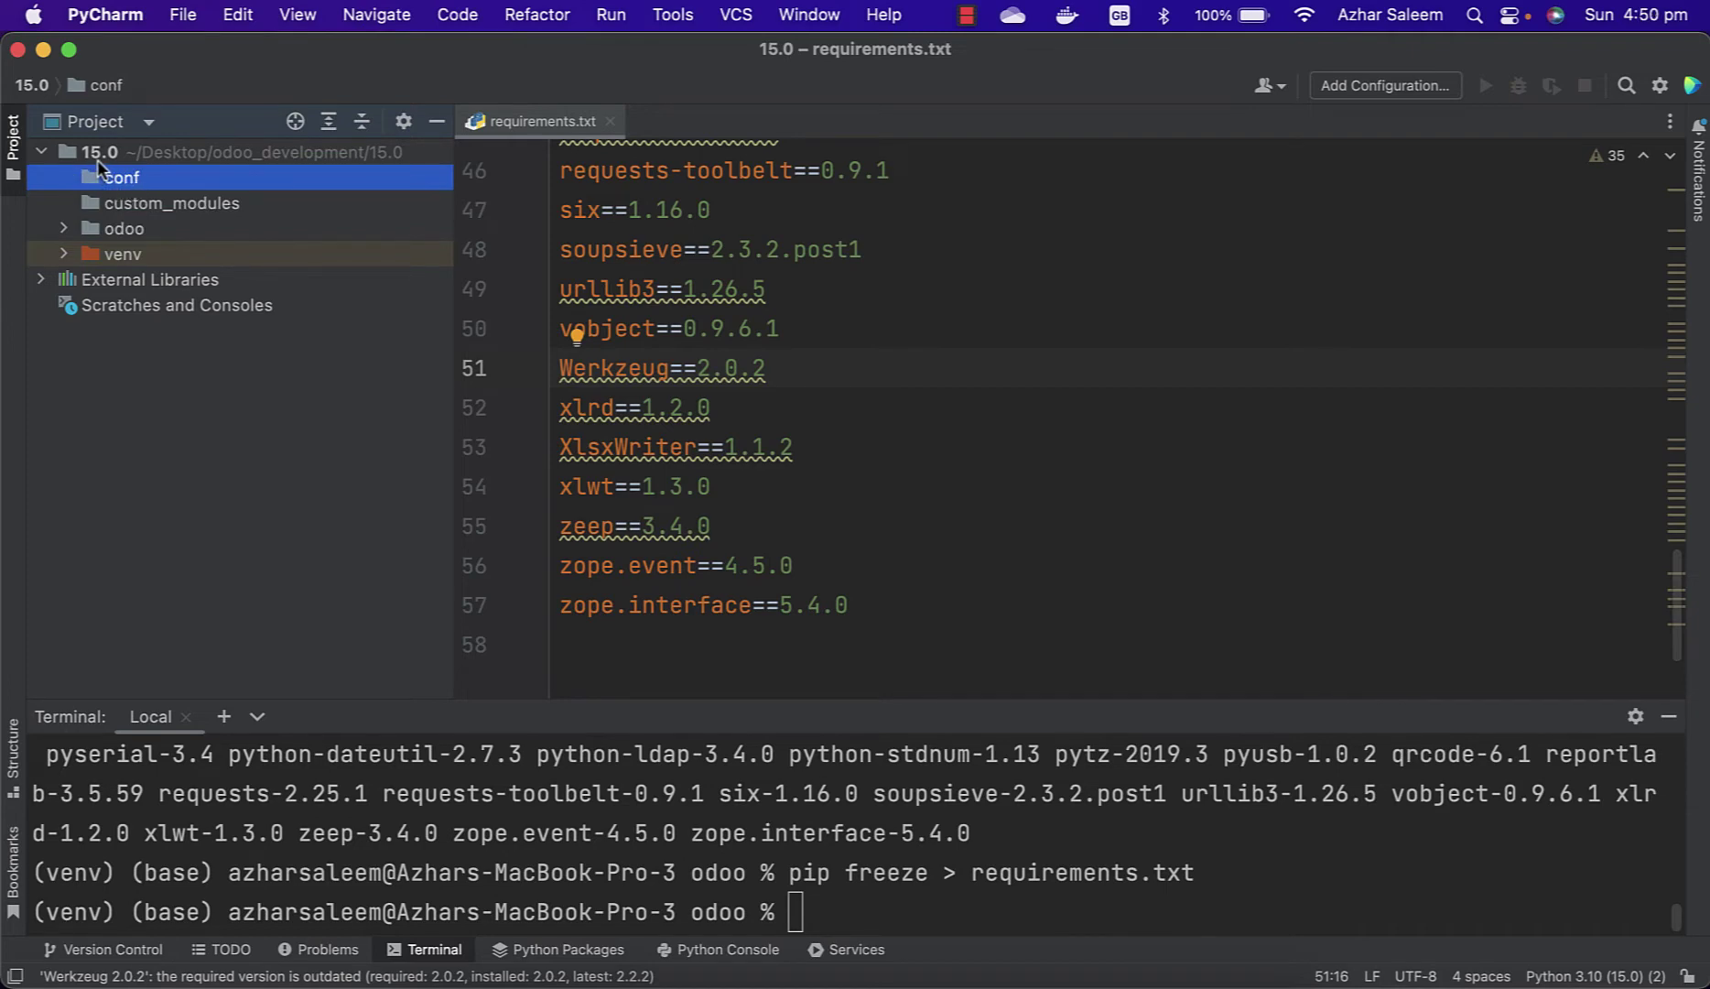
pyautogui.rightClick(125, 183)
pyautogui.moveTo(214, 192)
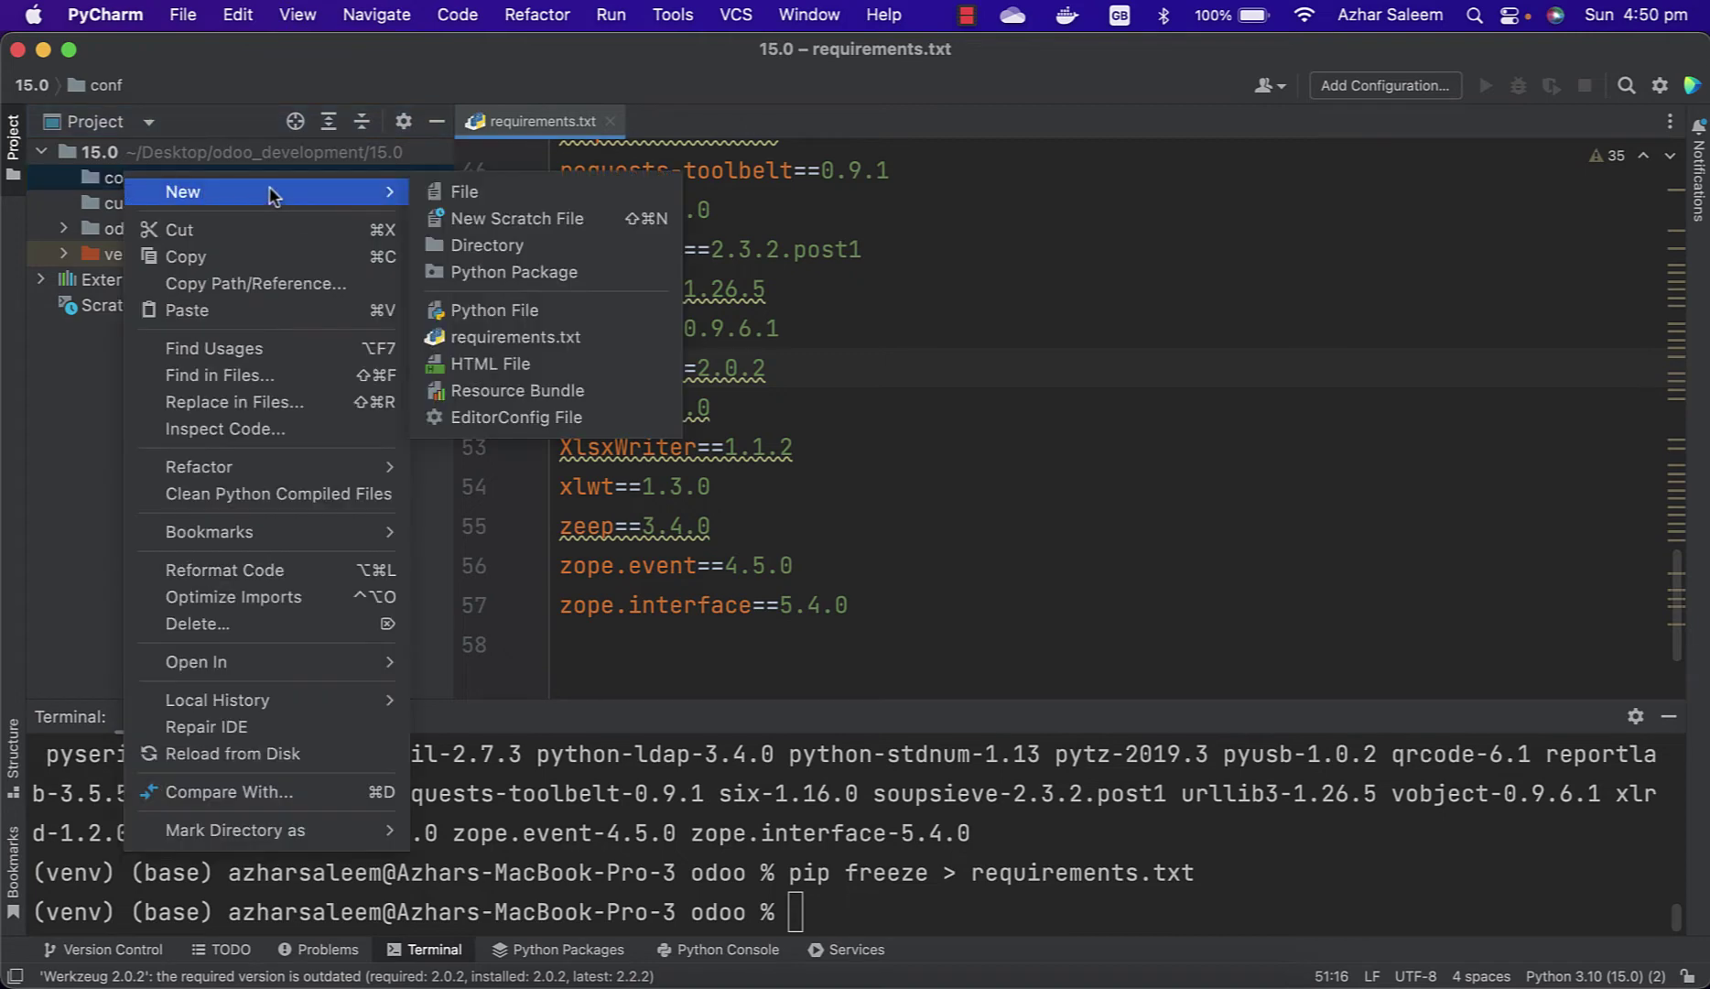
pyautogui.click(537, 200)
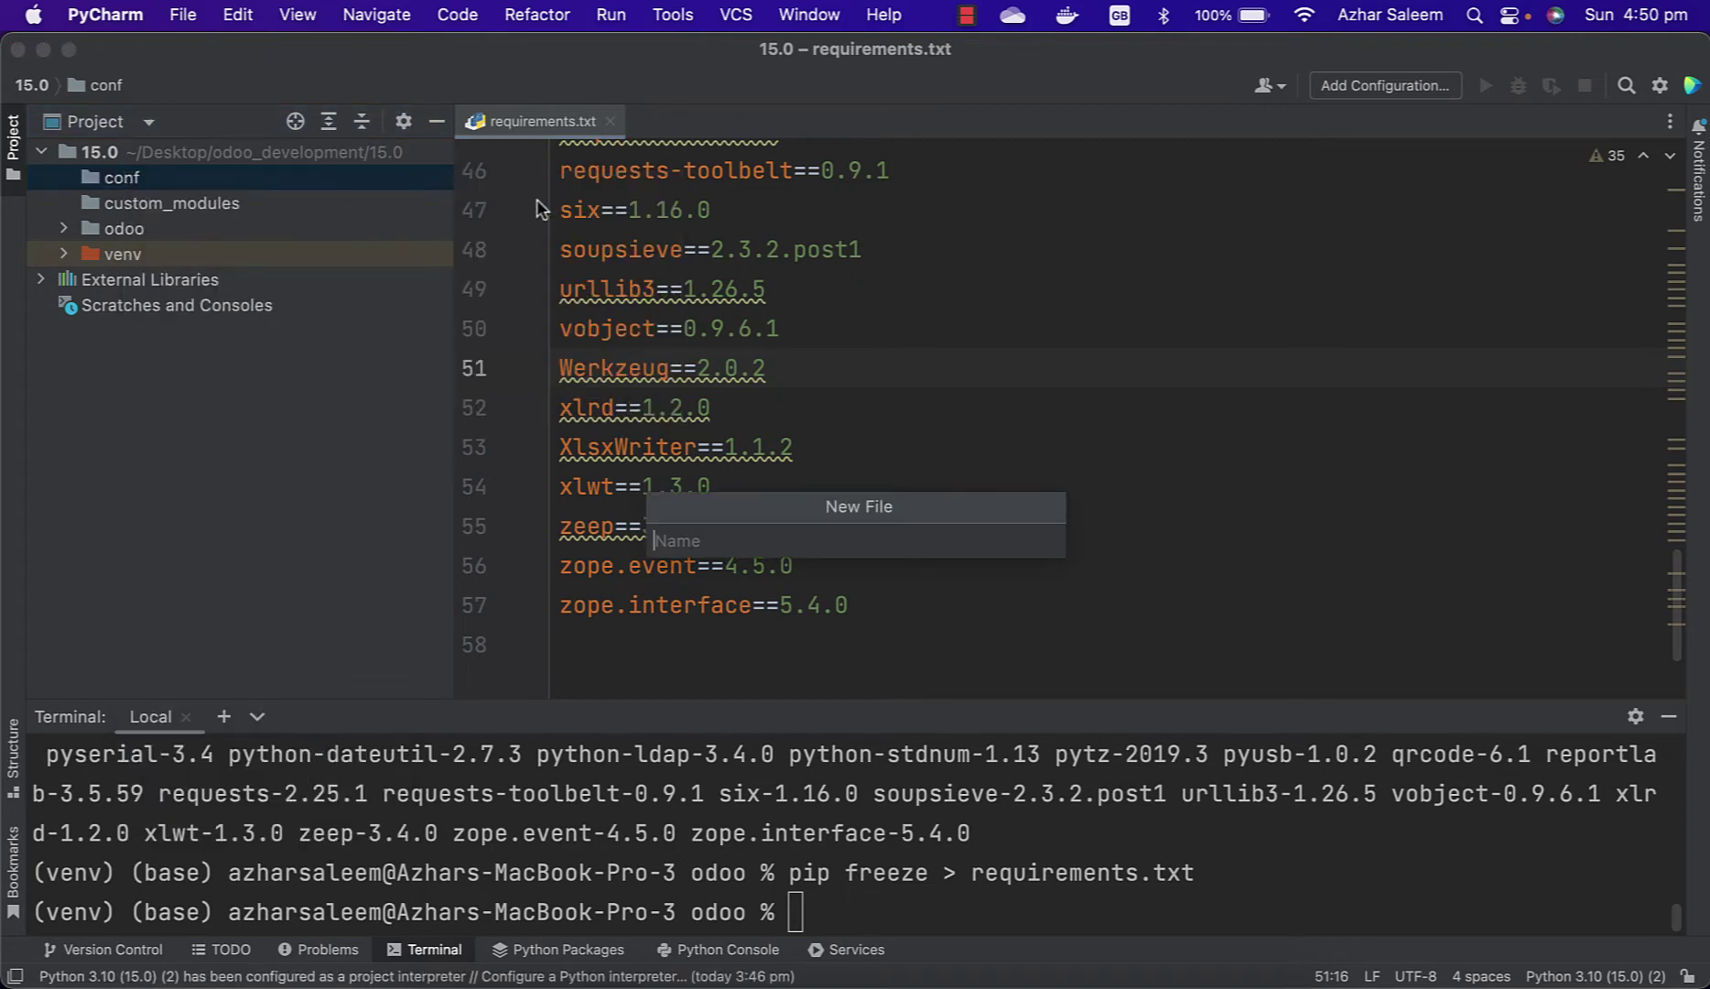
pyautogui.write('odoo.')
pyautogui.write('conf')
pyautogui.press('Return')
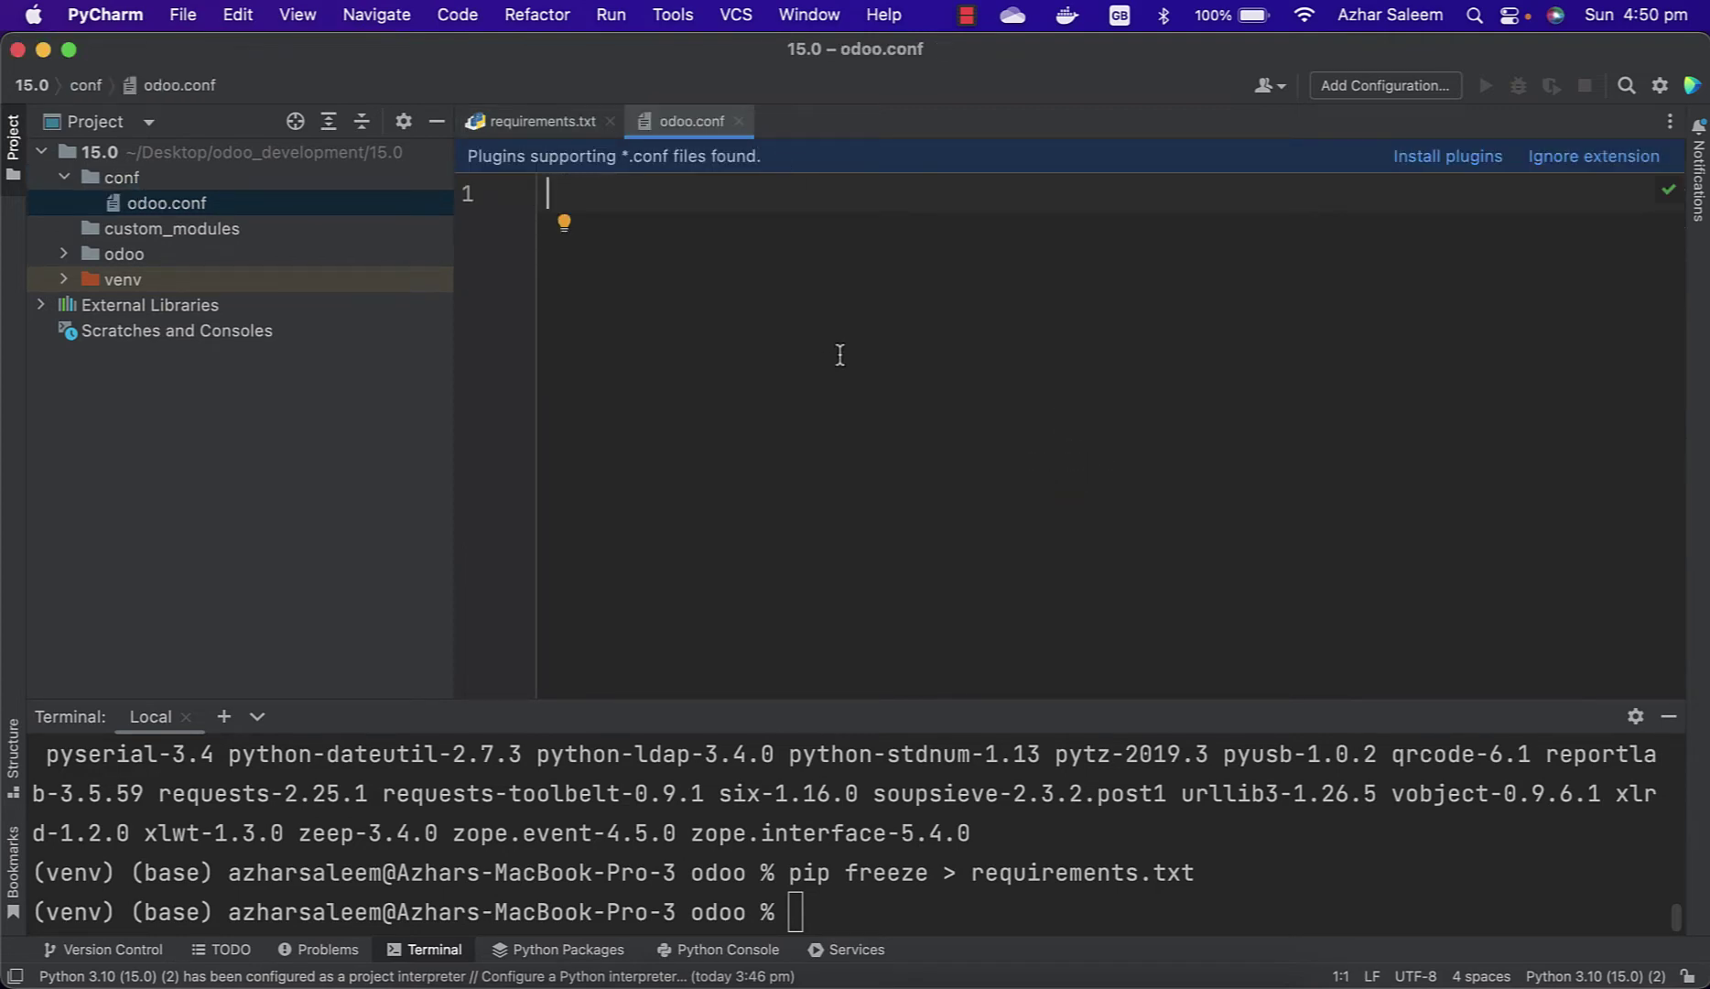
pyautogui.write('[op')
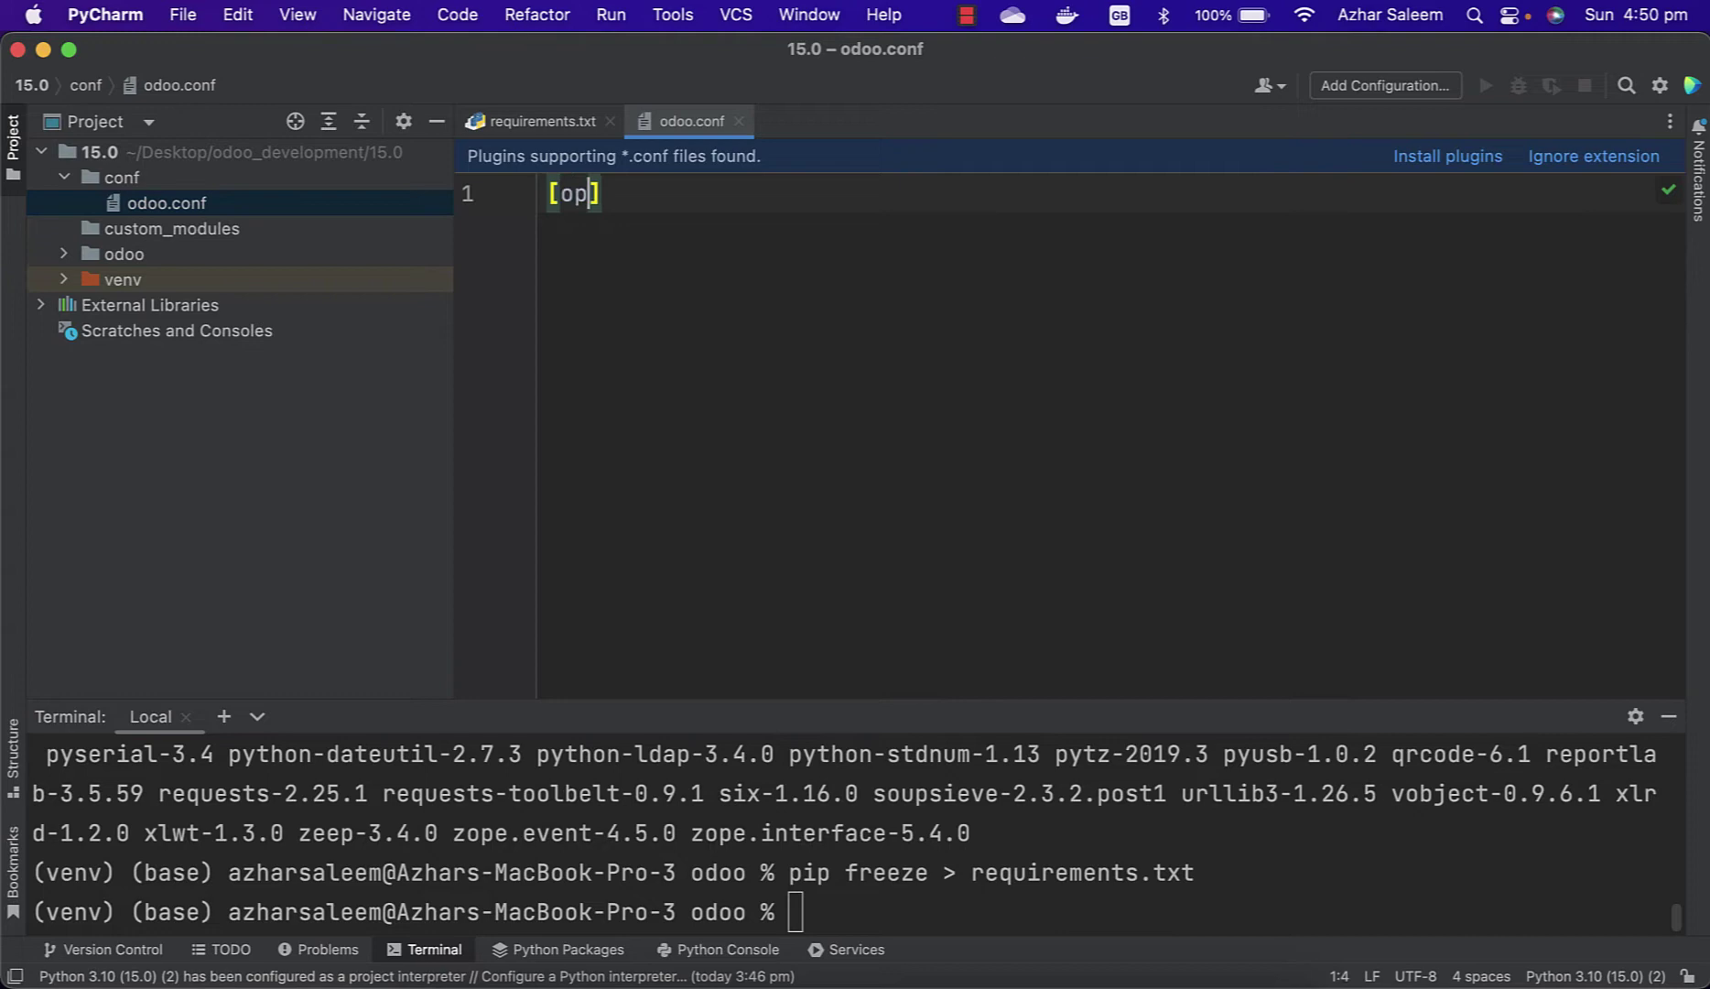
pyautogui.write('tions]')
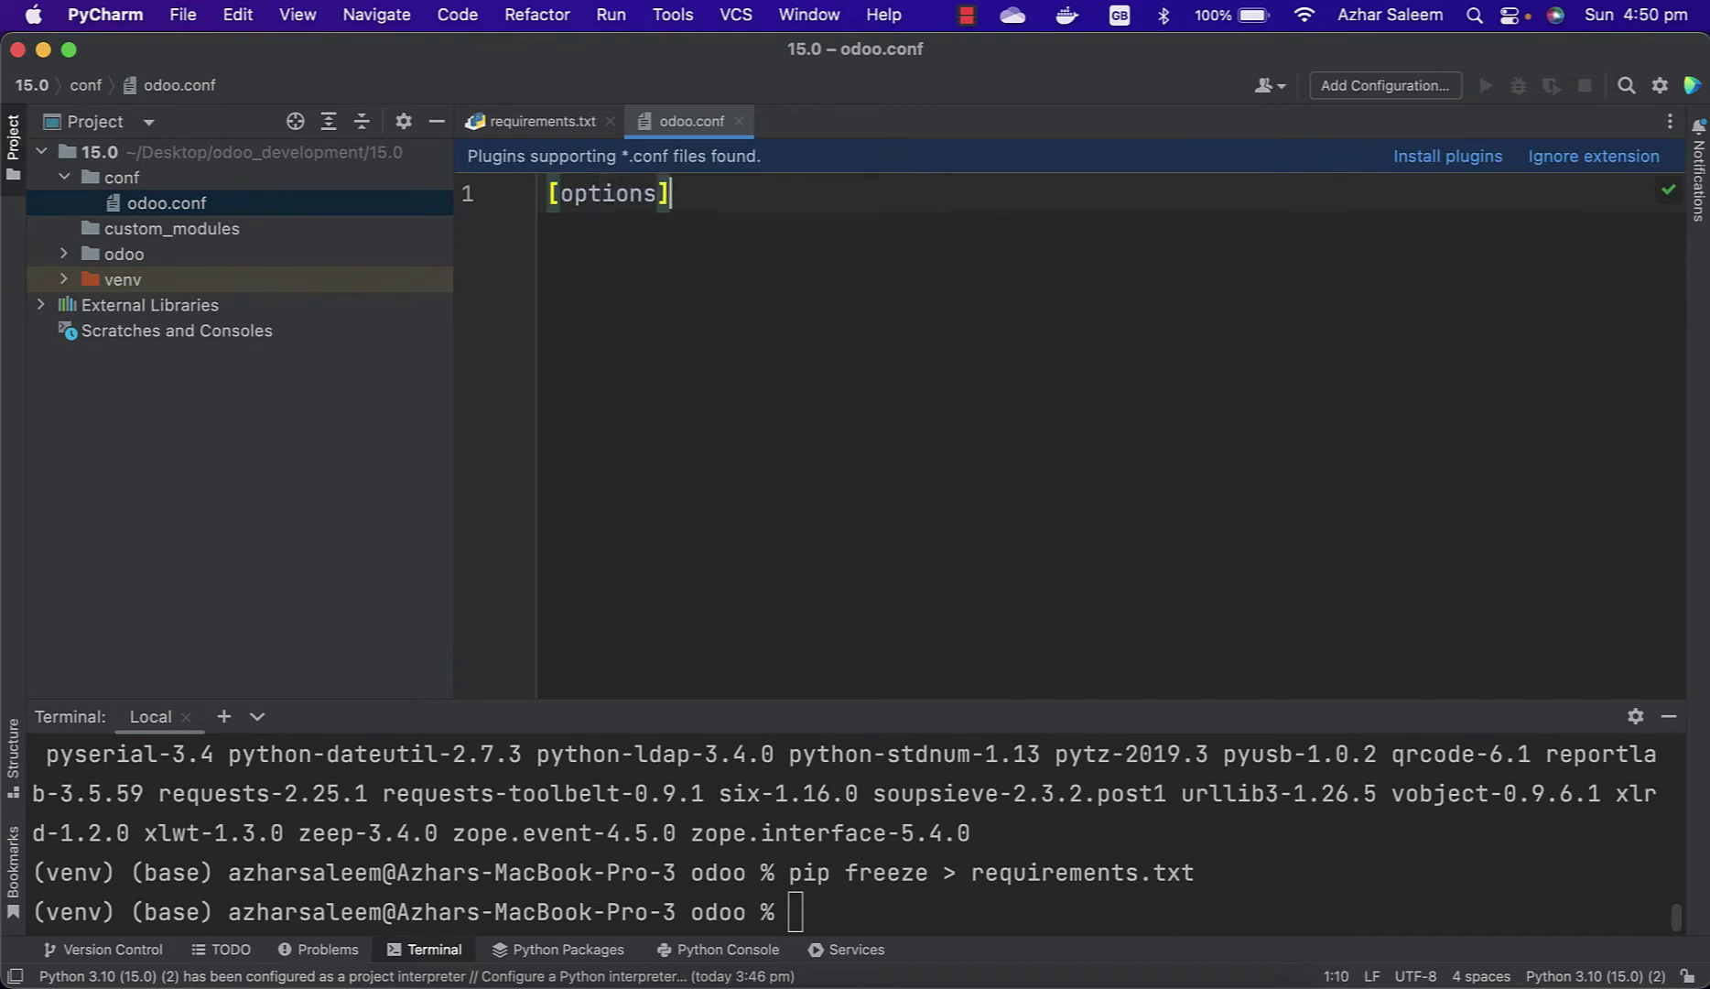
pyautogui.press('Return')
# - Unlock pgAdmin 4 with the master password and dismiss the update notice
pyautogui.click(1135, 956)
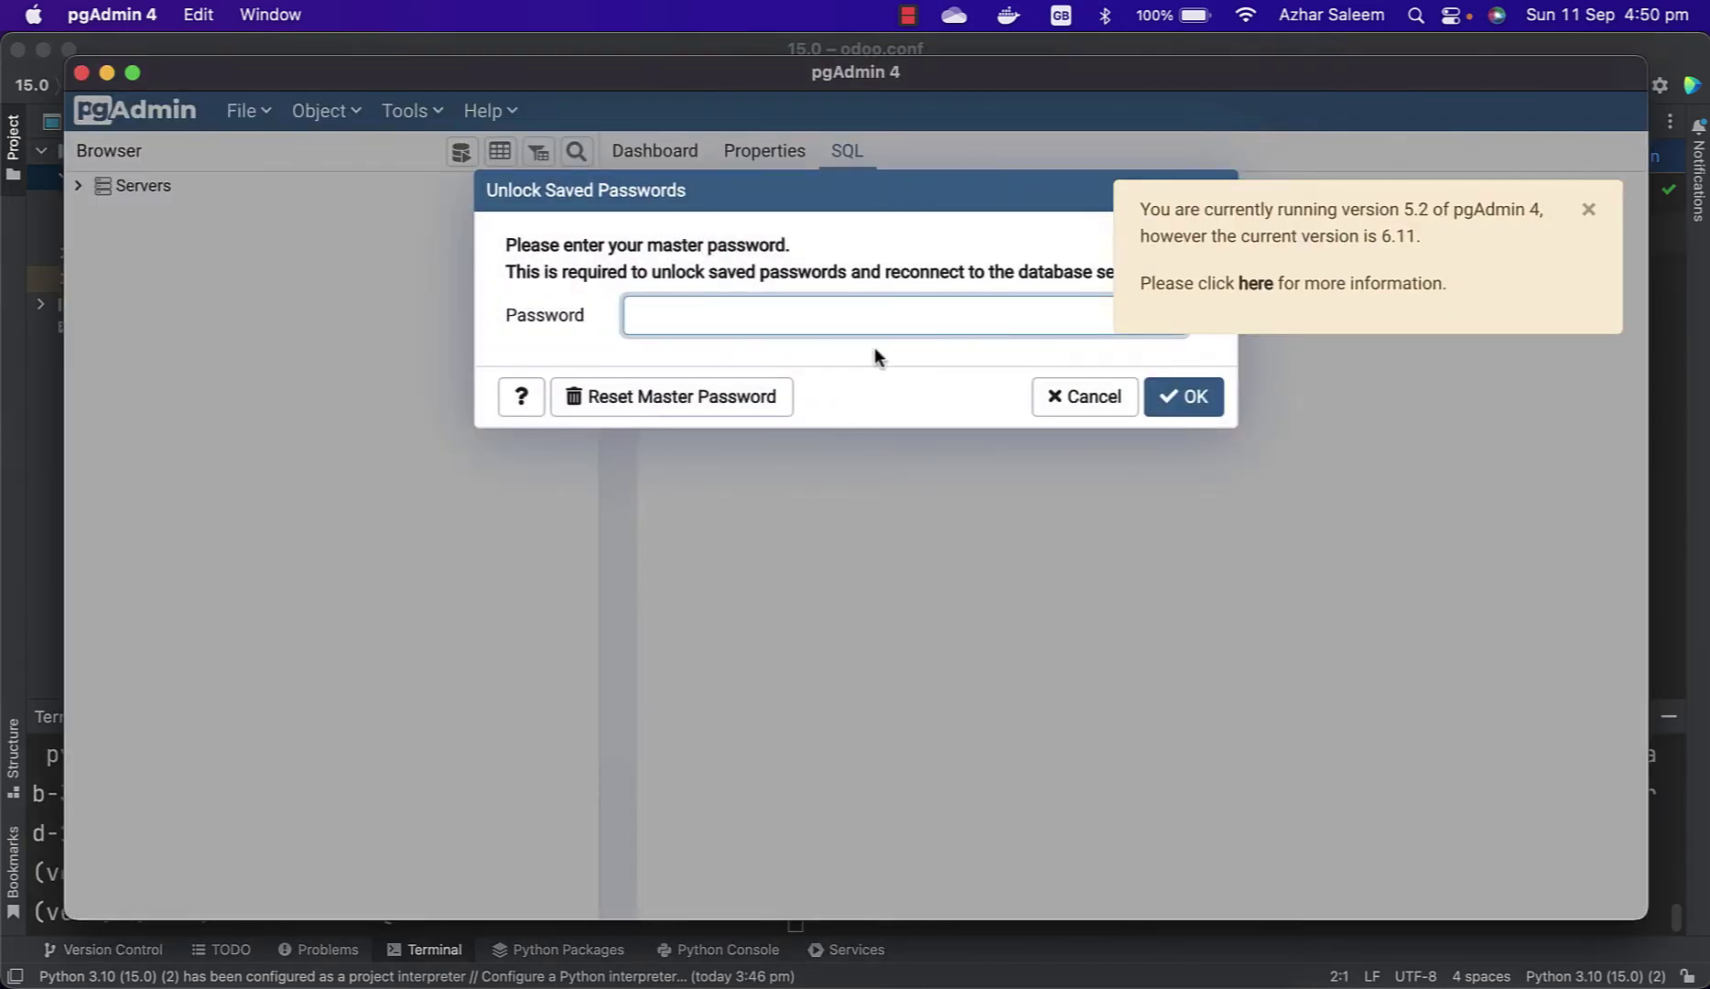
pyautogui.press('Return')
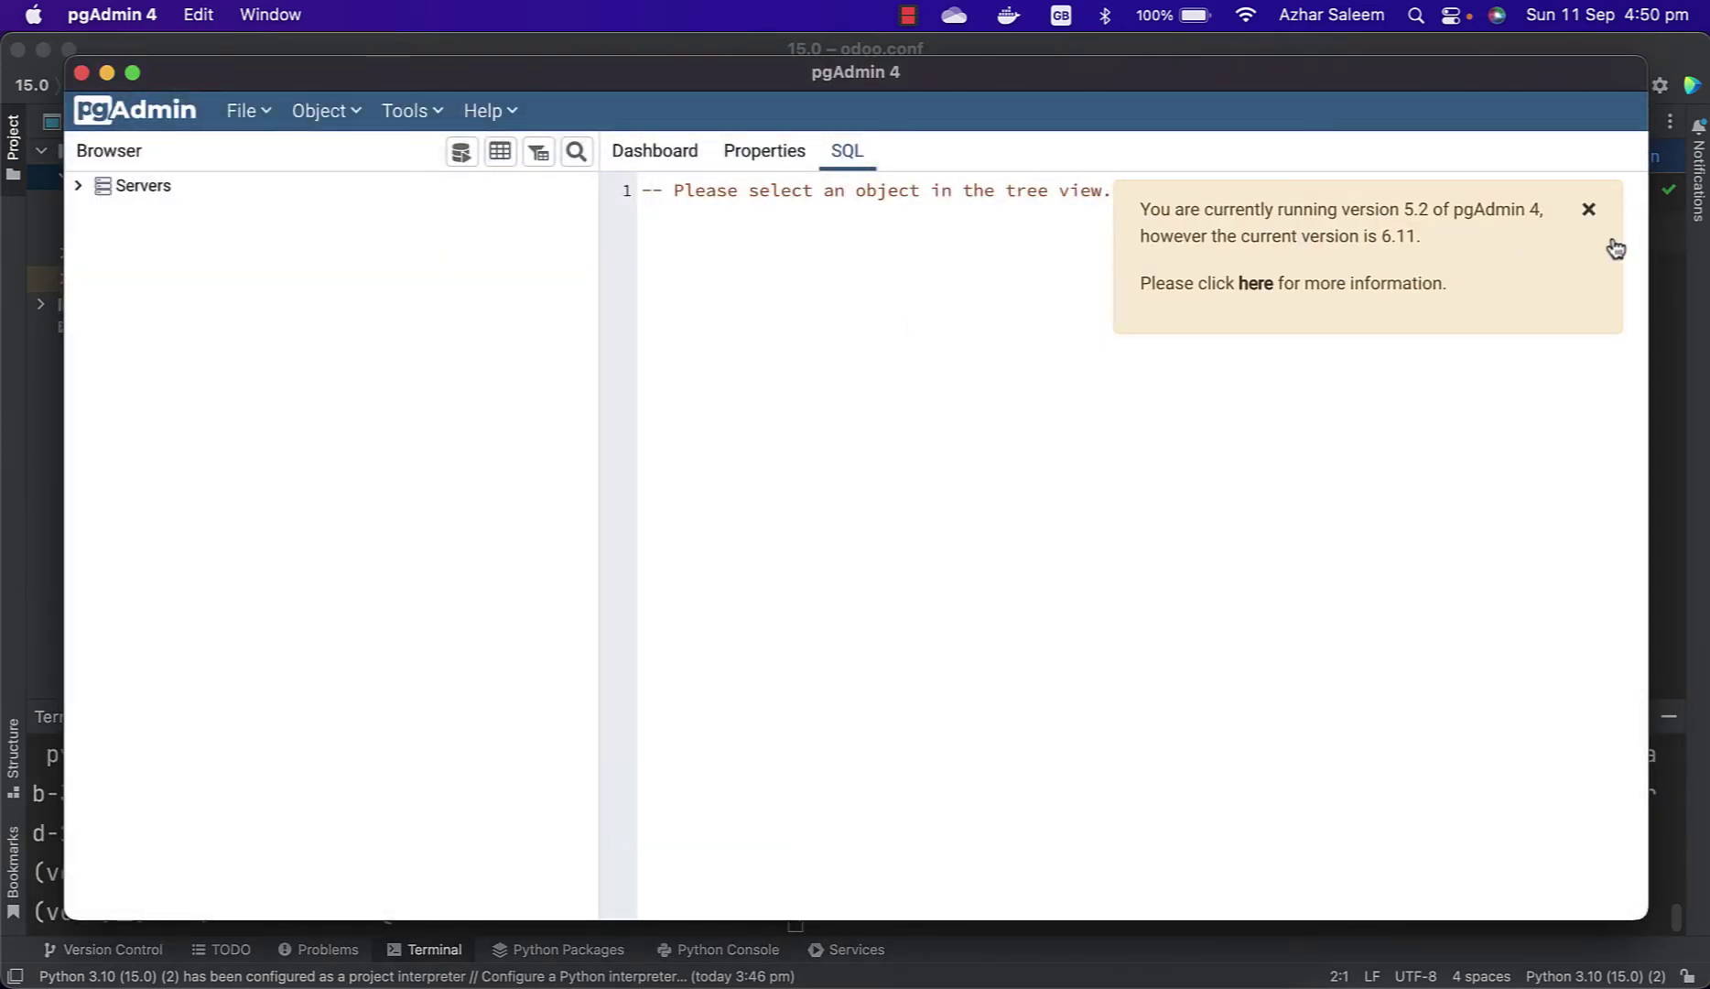
pyautogui.click(1590, 210)
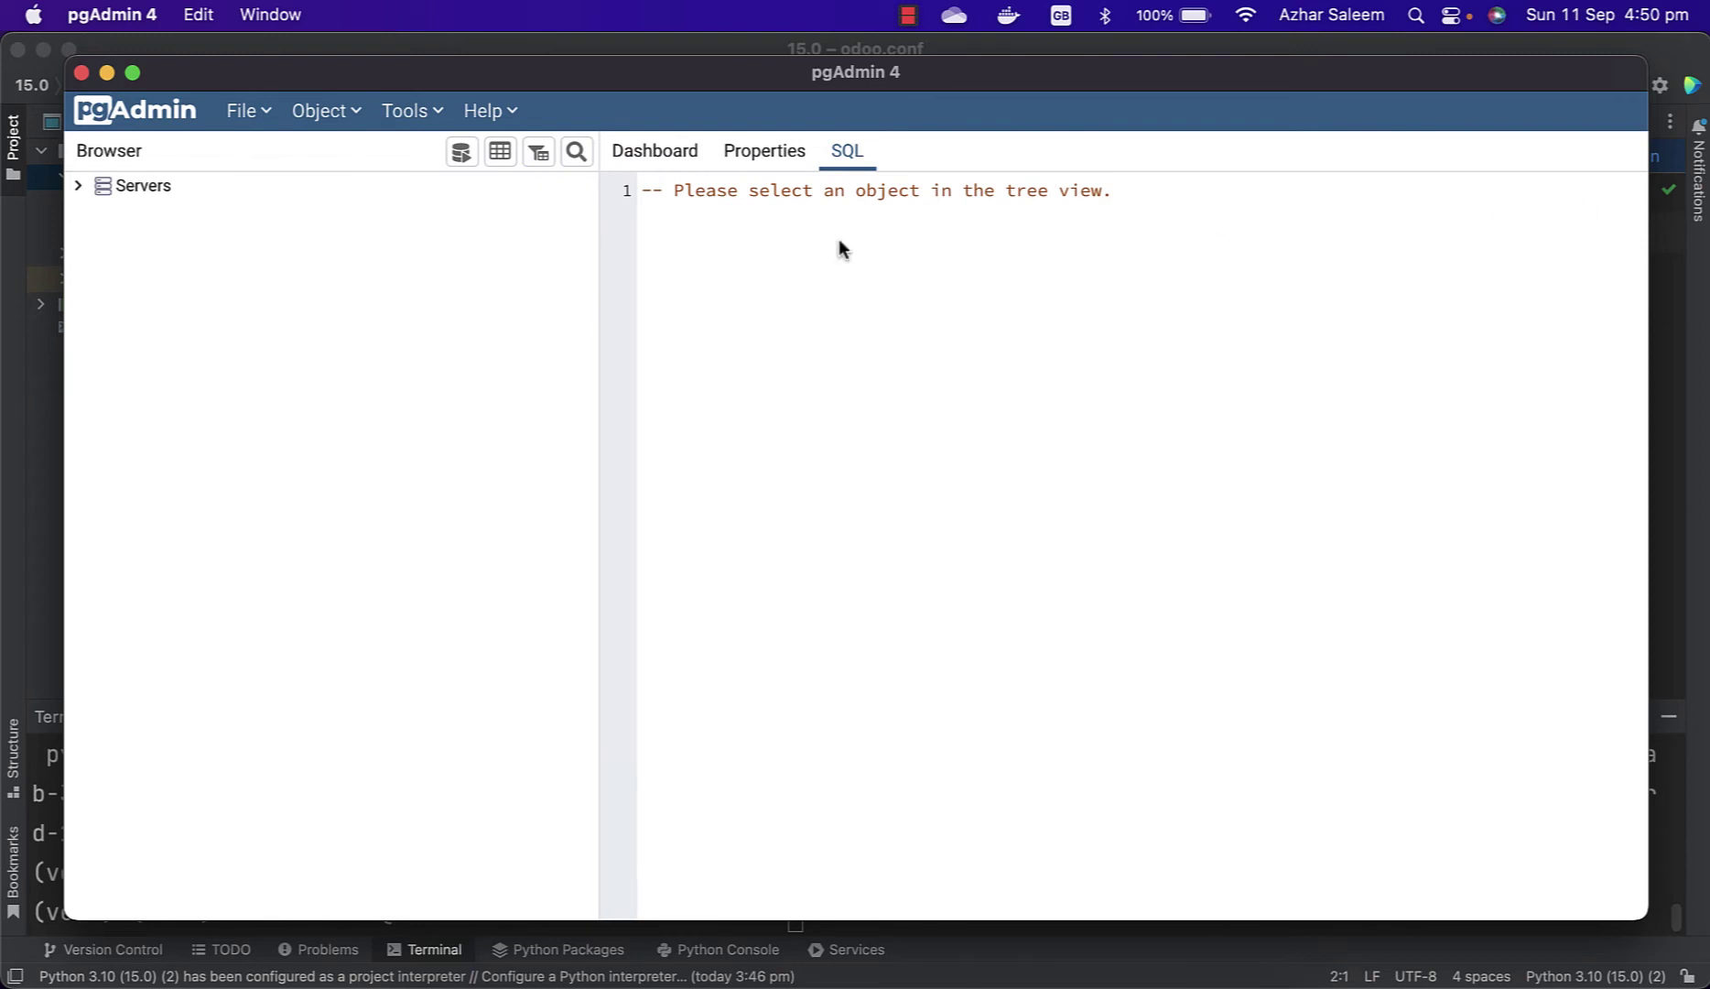
# - Connect to the PostgreSQL 13 server without saving its password, then target Login/Group Roles
pyautogui.click(80, 188)
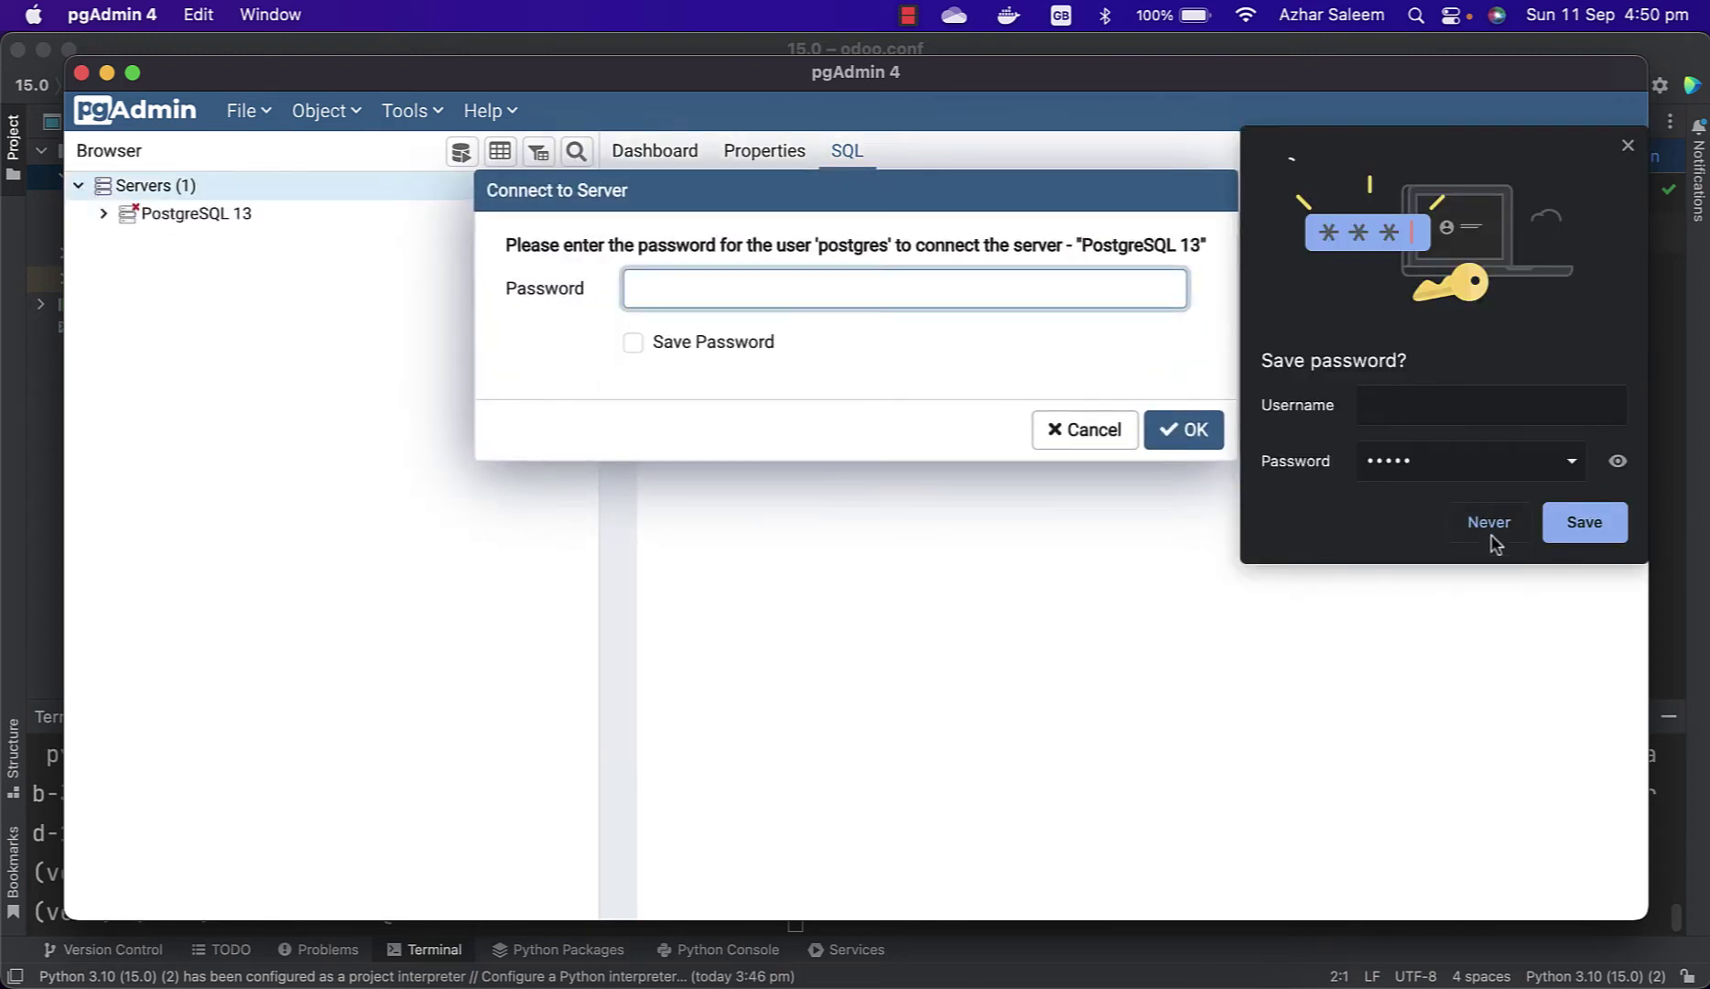
pyautogui.click(1488, 527)
pyautogui.press('Return')
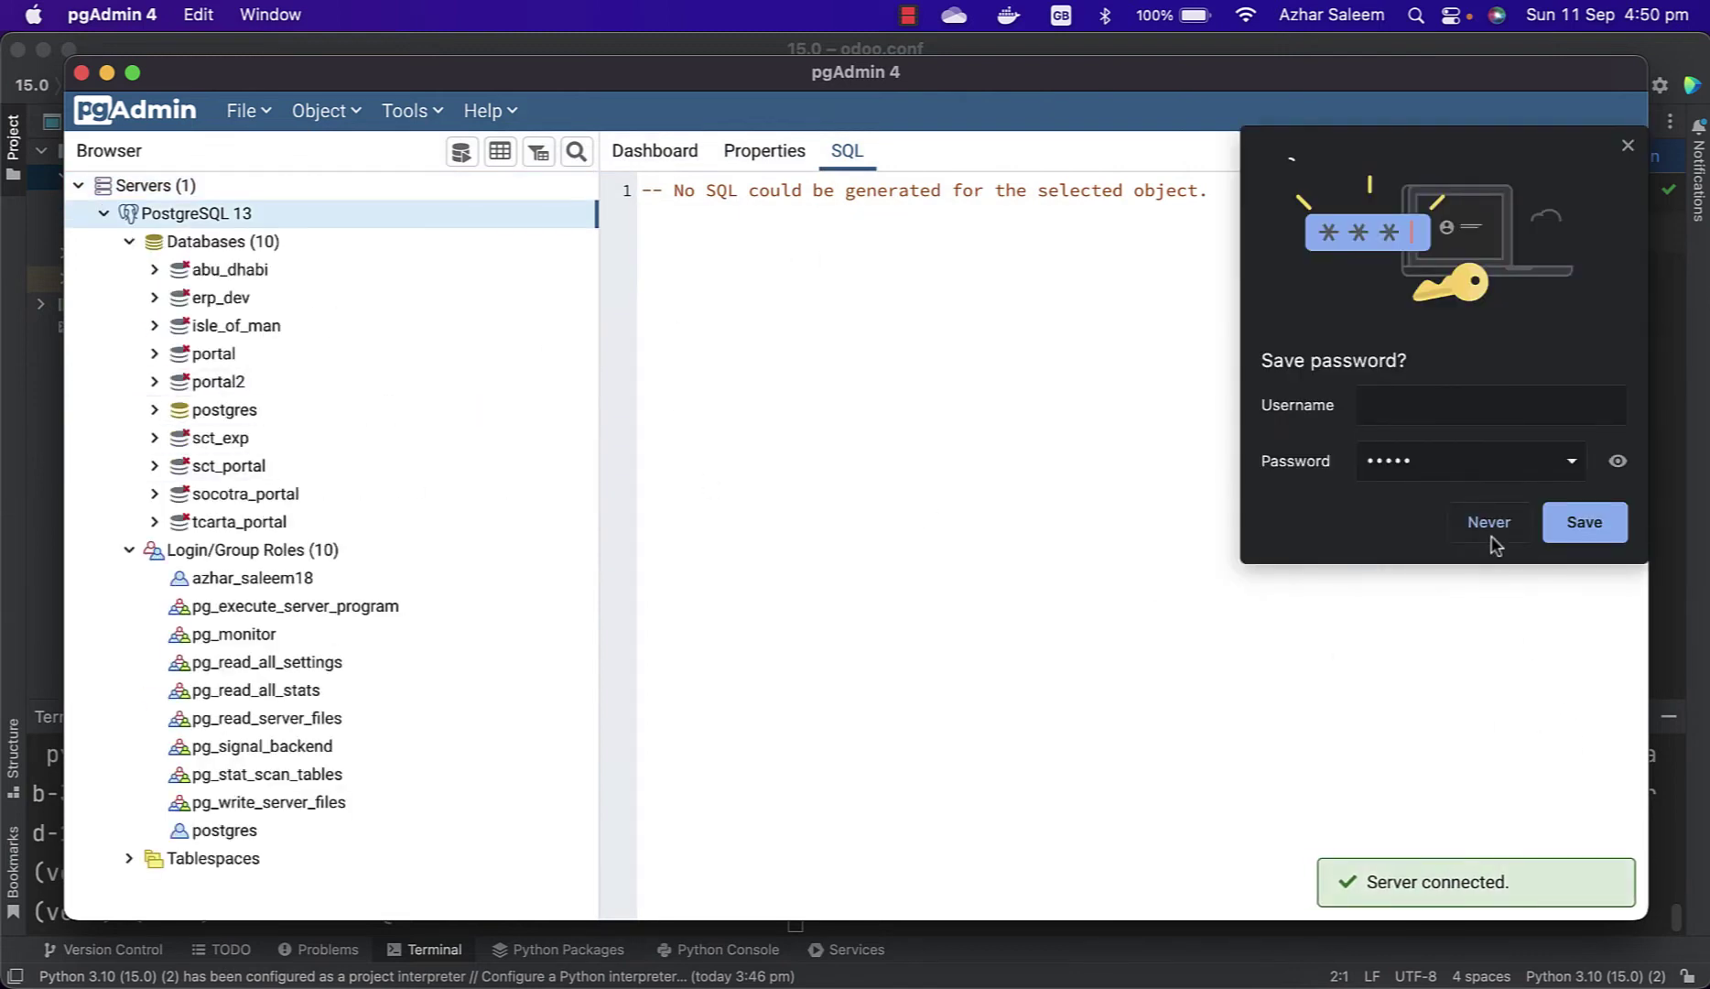
pyautogui.click(1491, 528)
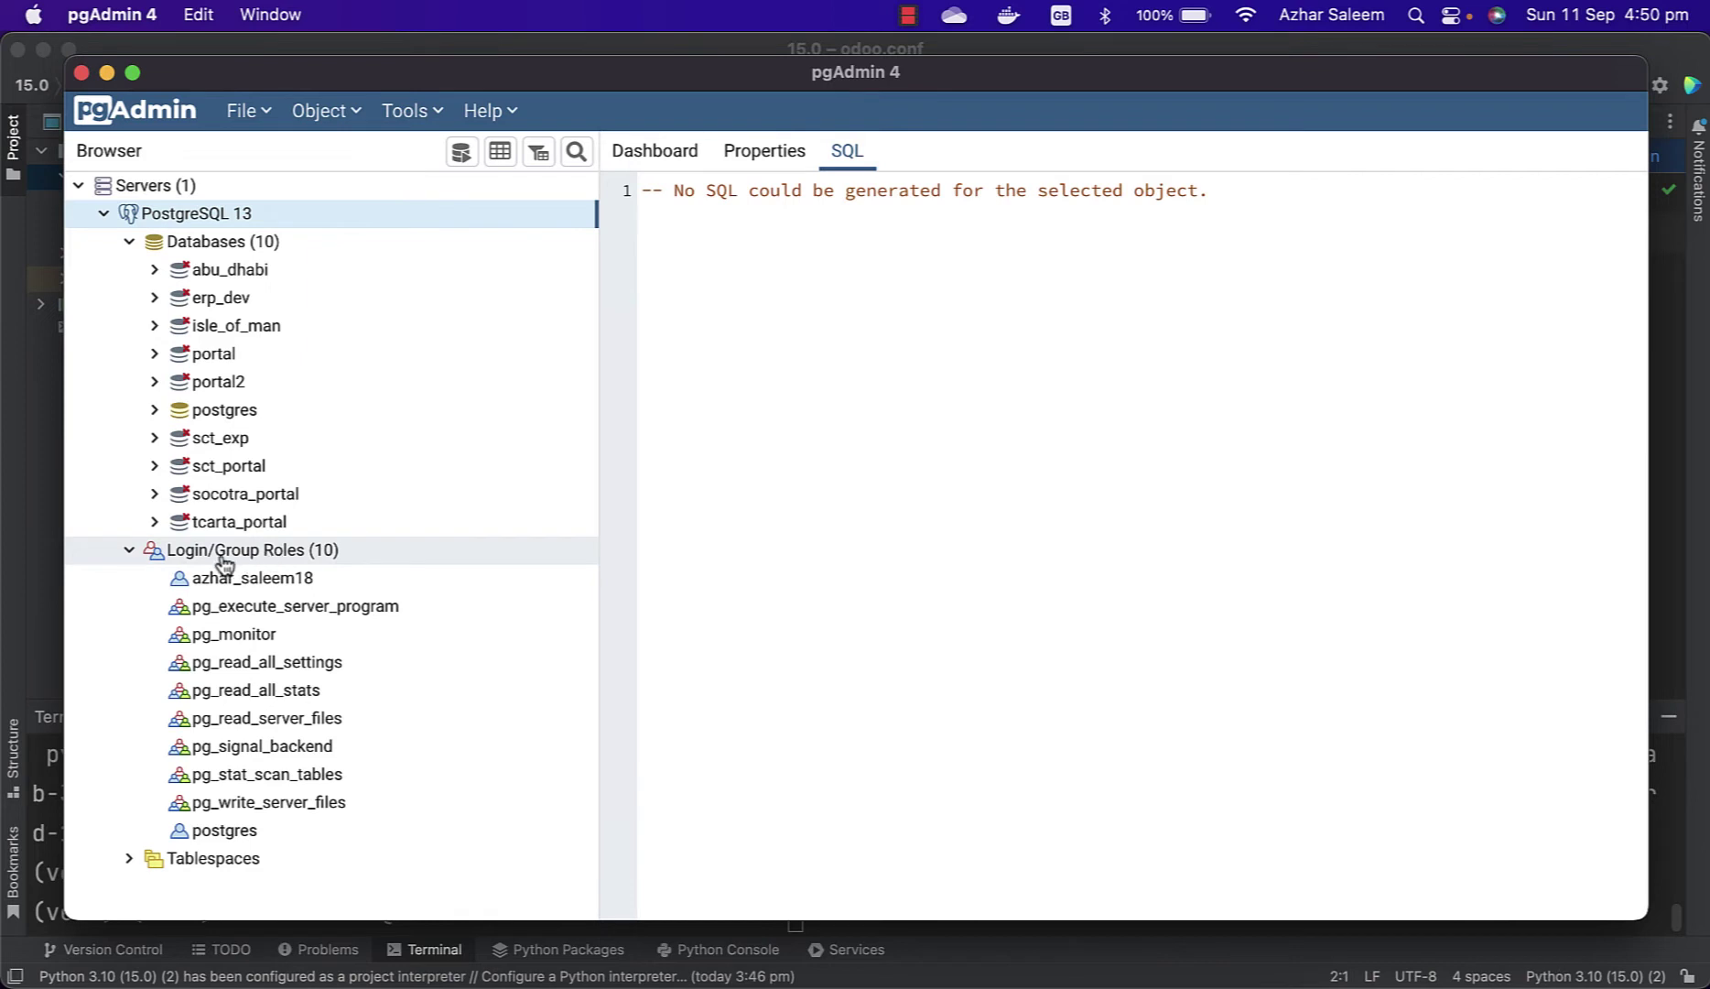
pyautogui.click(220, 558)
pyautogui.rightClick(225, 561)
pyautogui.moveTo(290, 583)
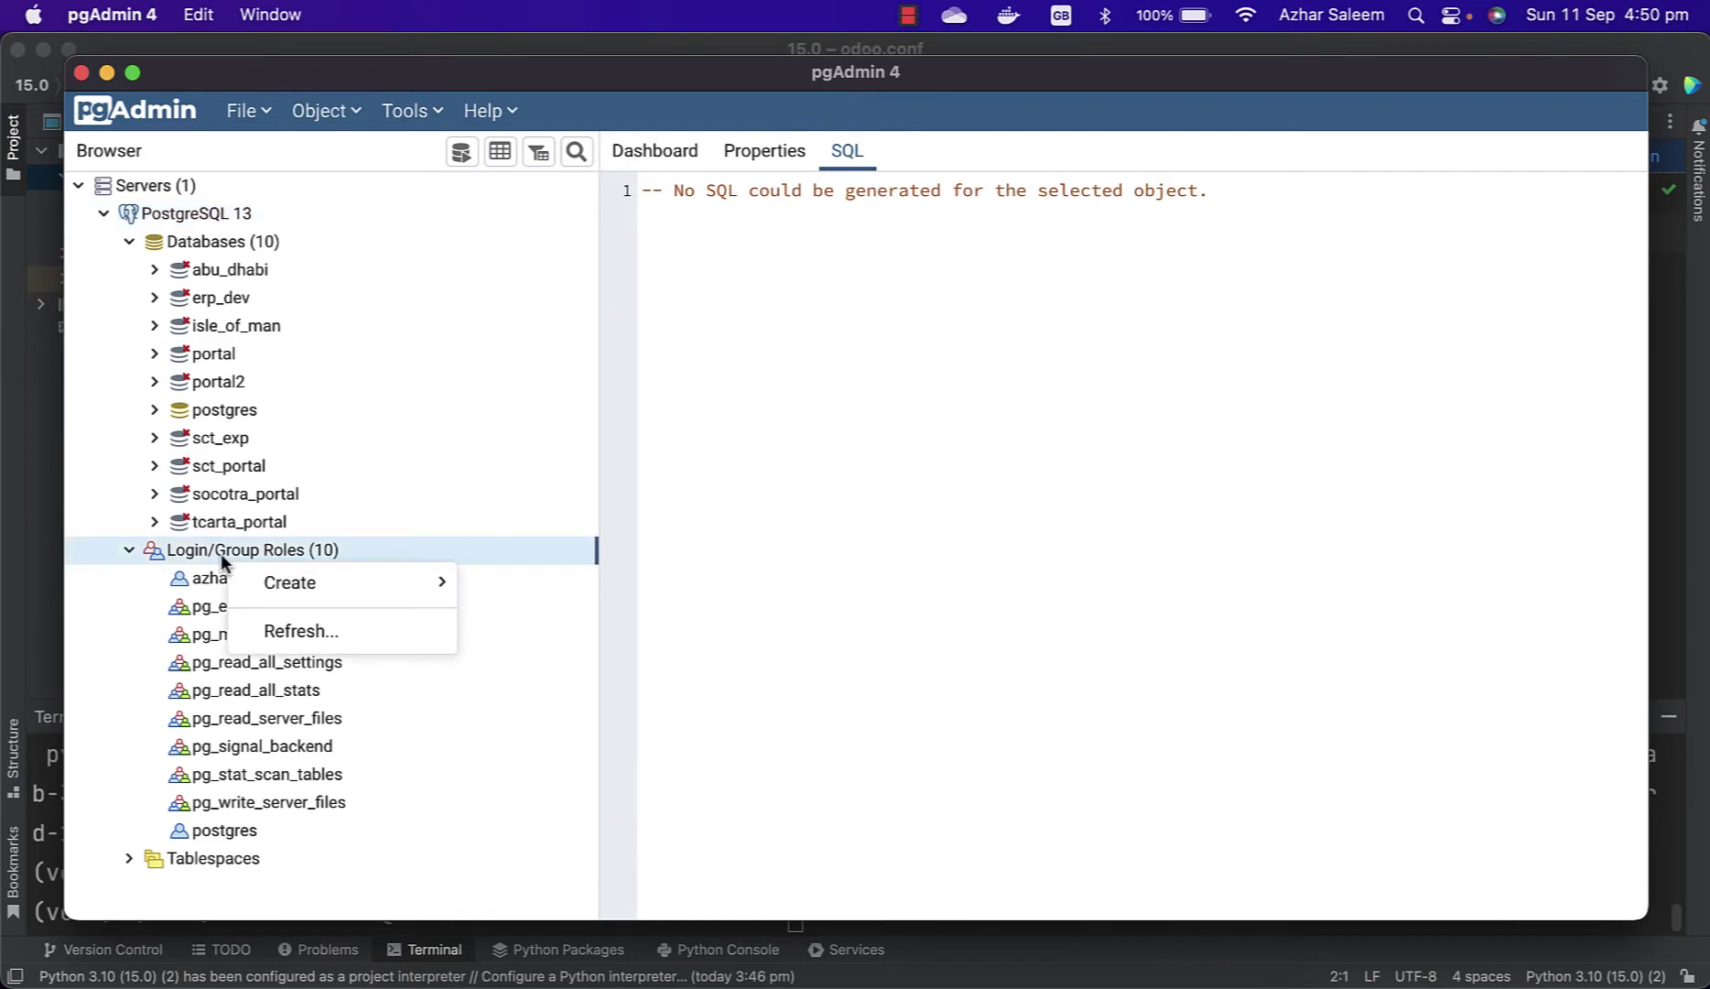
# - Start a new login role named odoo_user and enter its password on the Definition tab
pyautogui.click(618, 588)
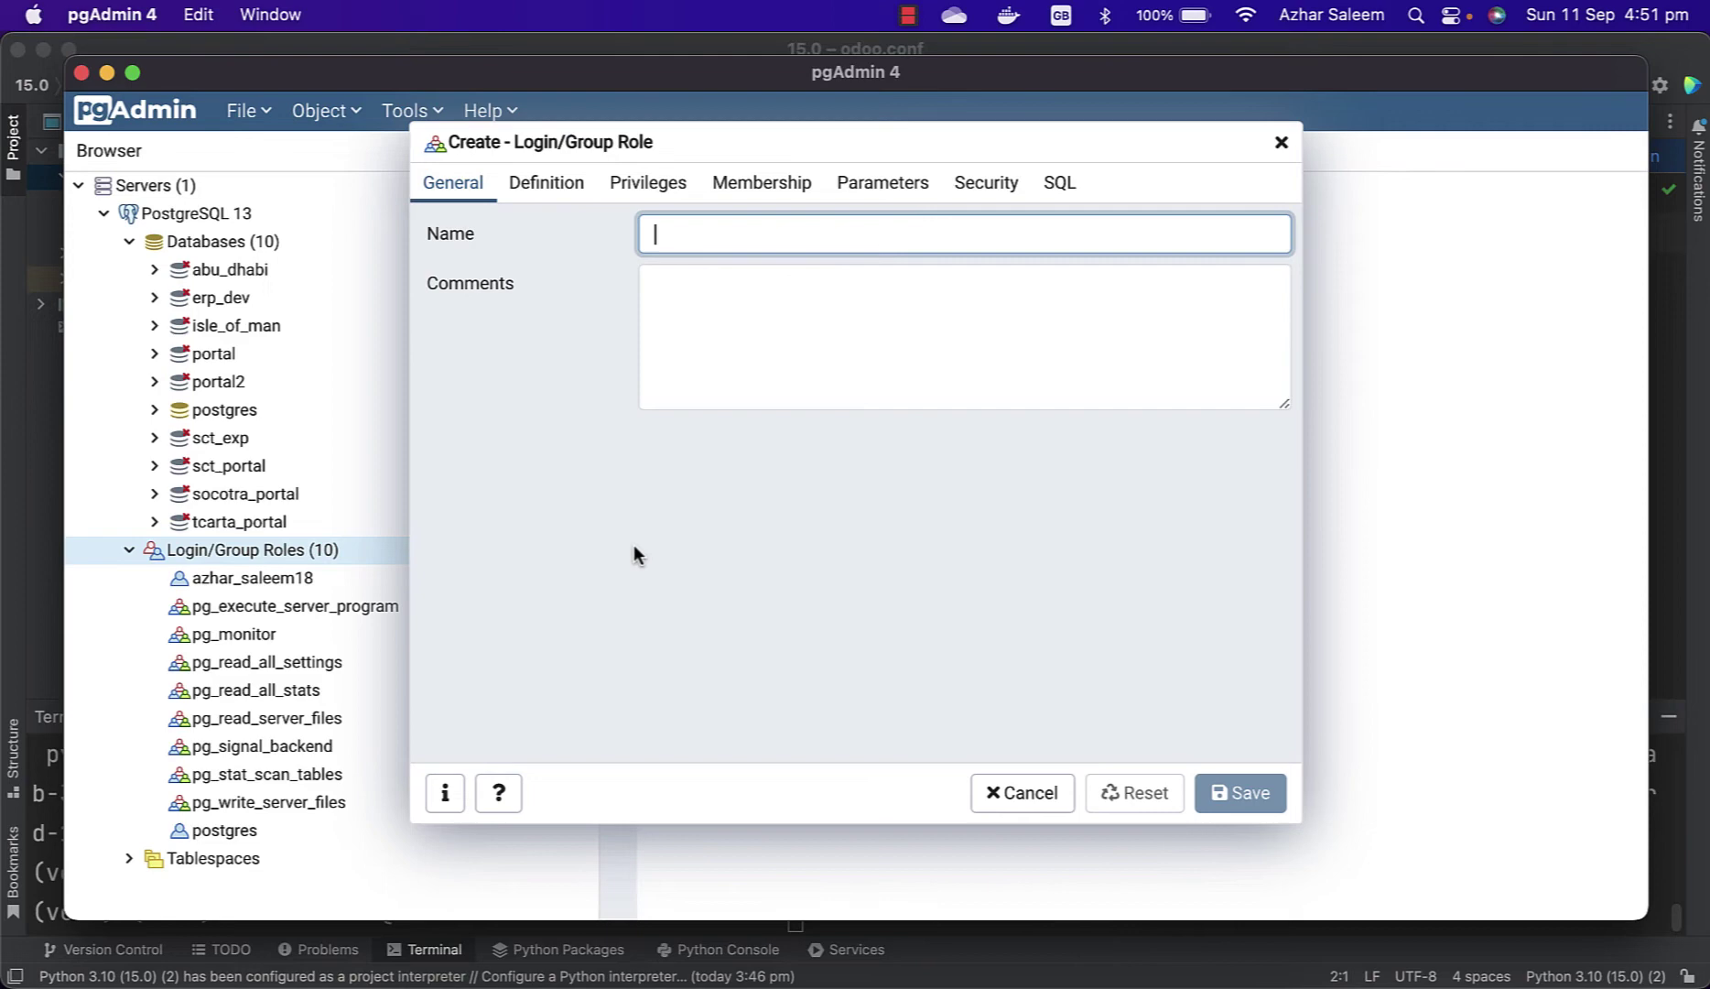
pyautogui.write('odoo')
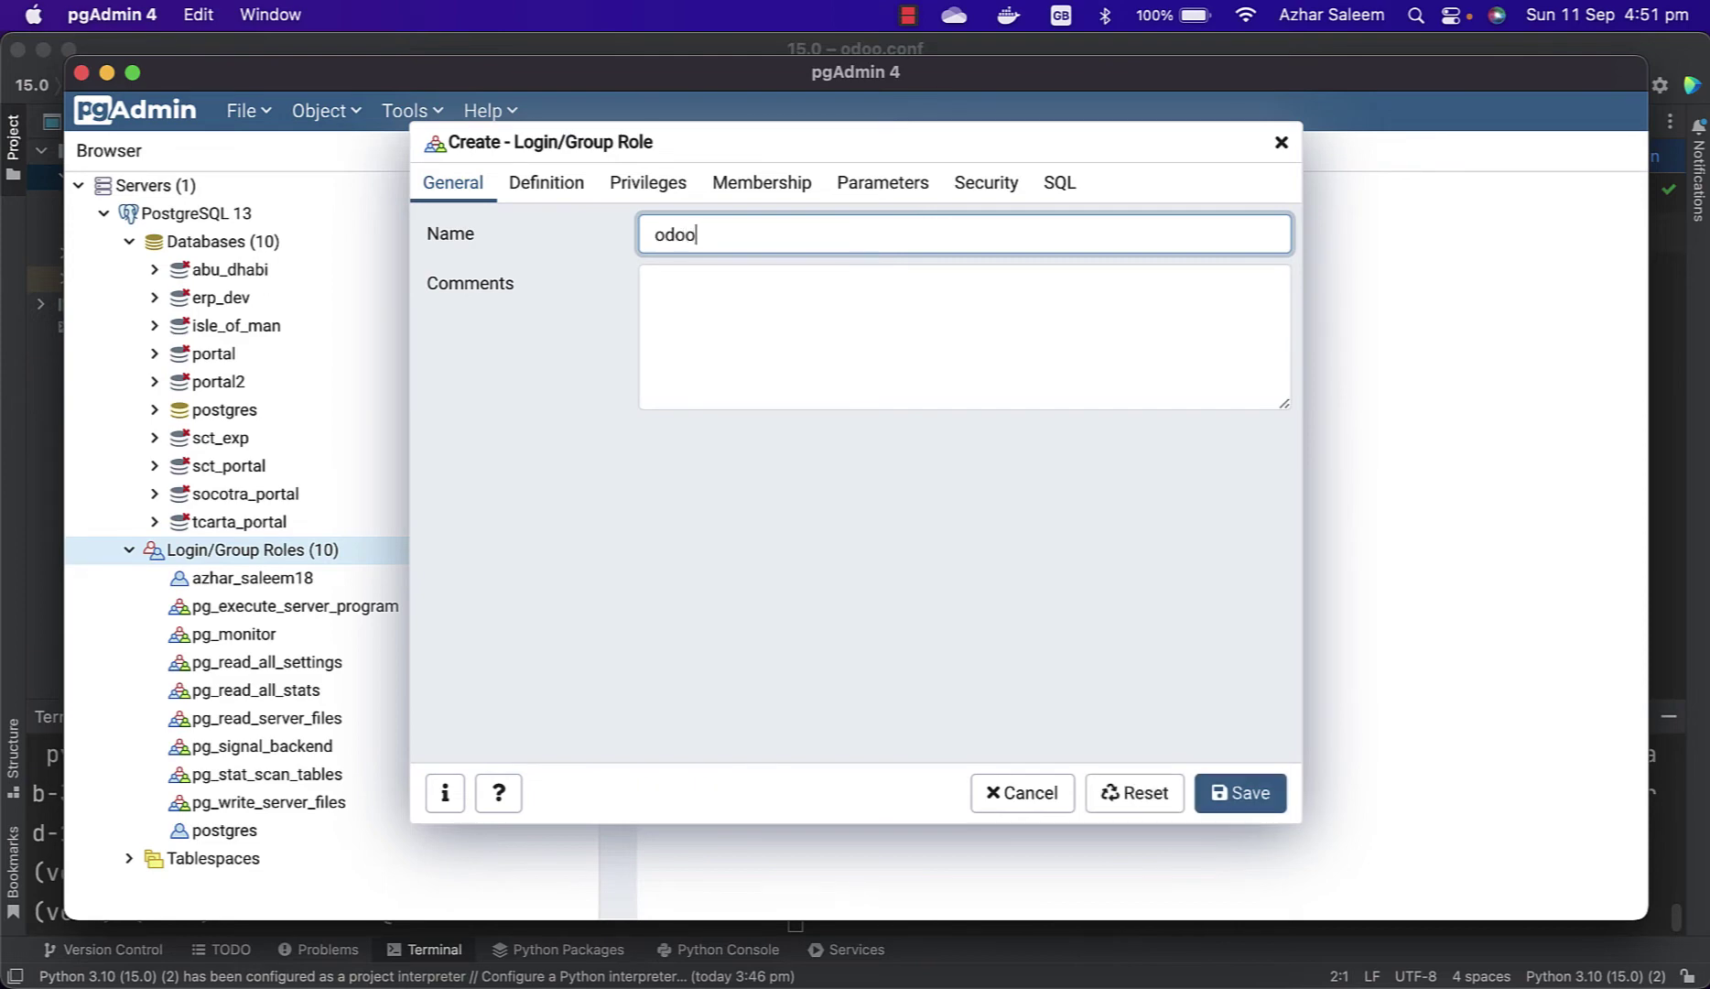
pyautogui.write('_user')
pyautogui.click(562, 199)
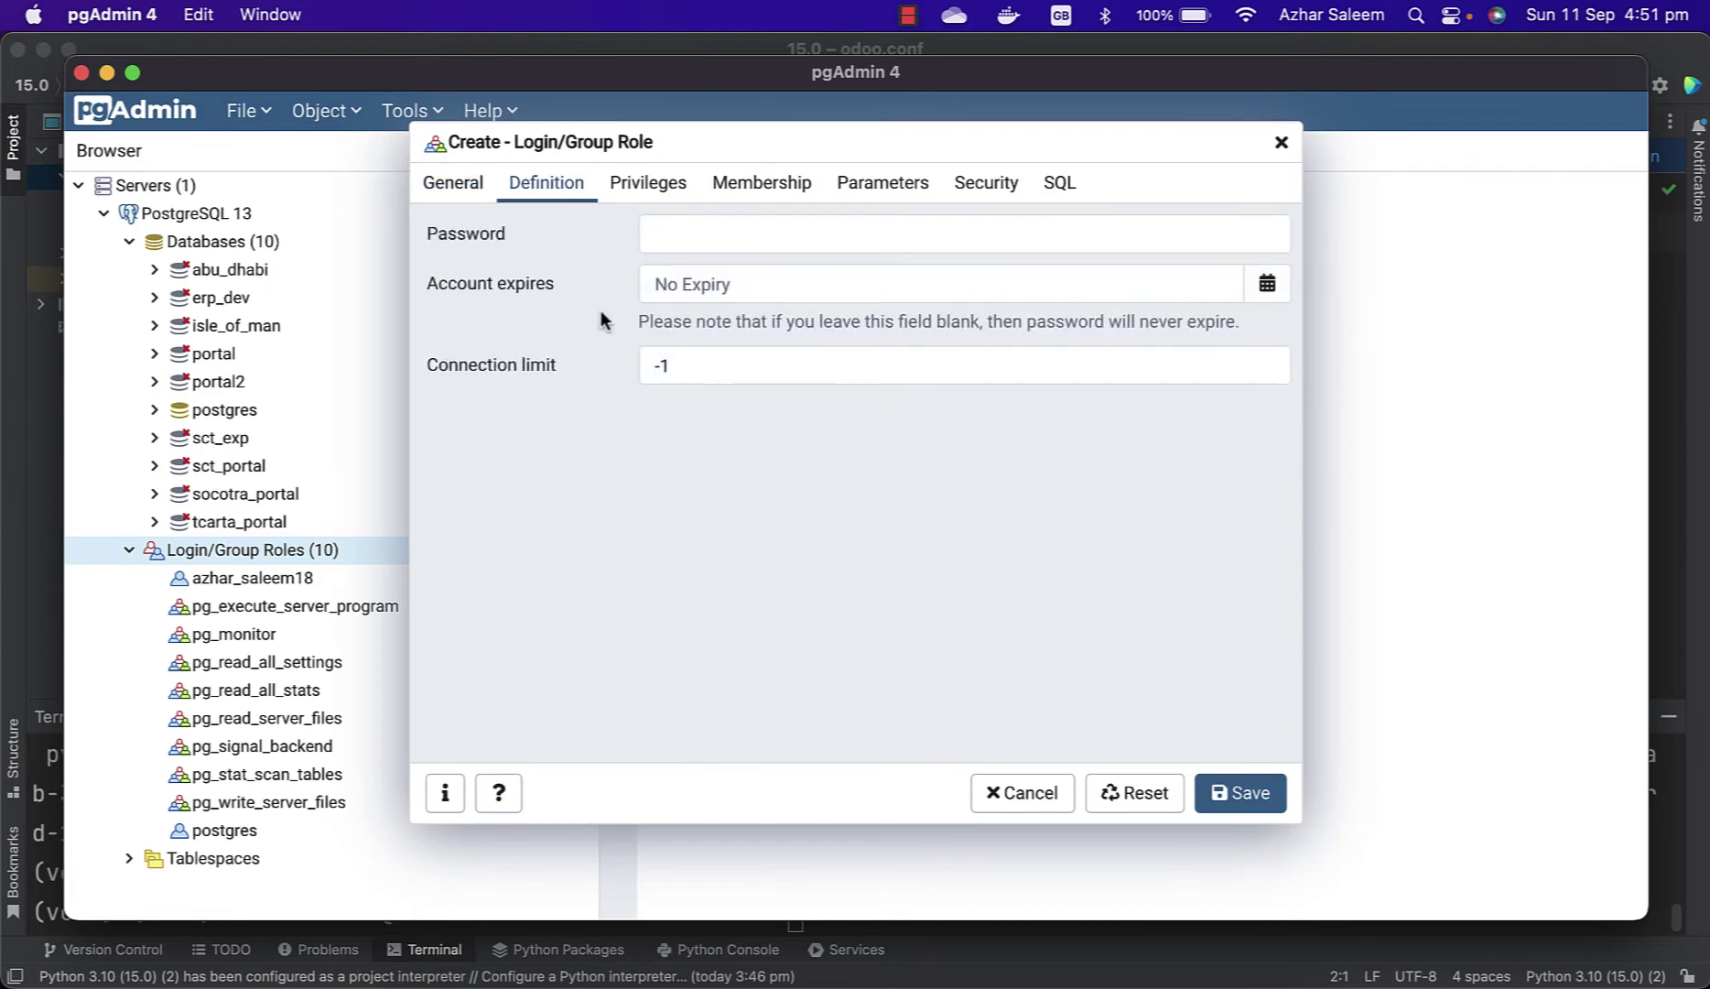
pyautogui.click(796, 227)
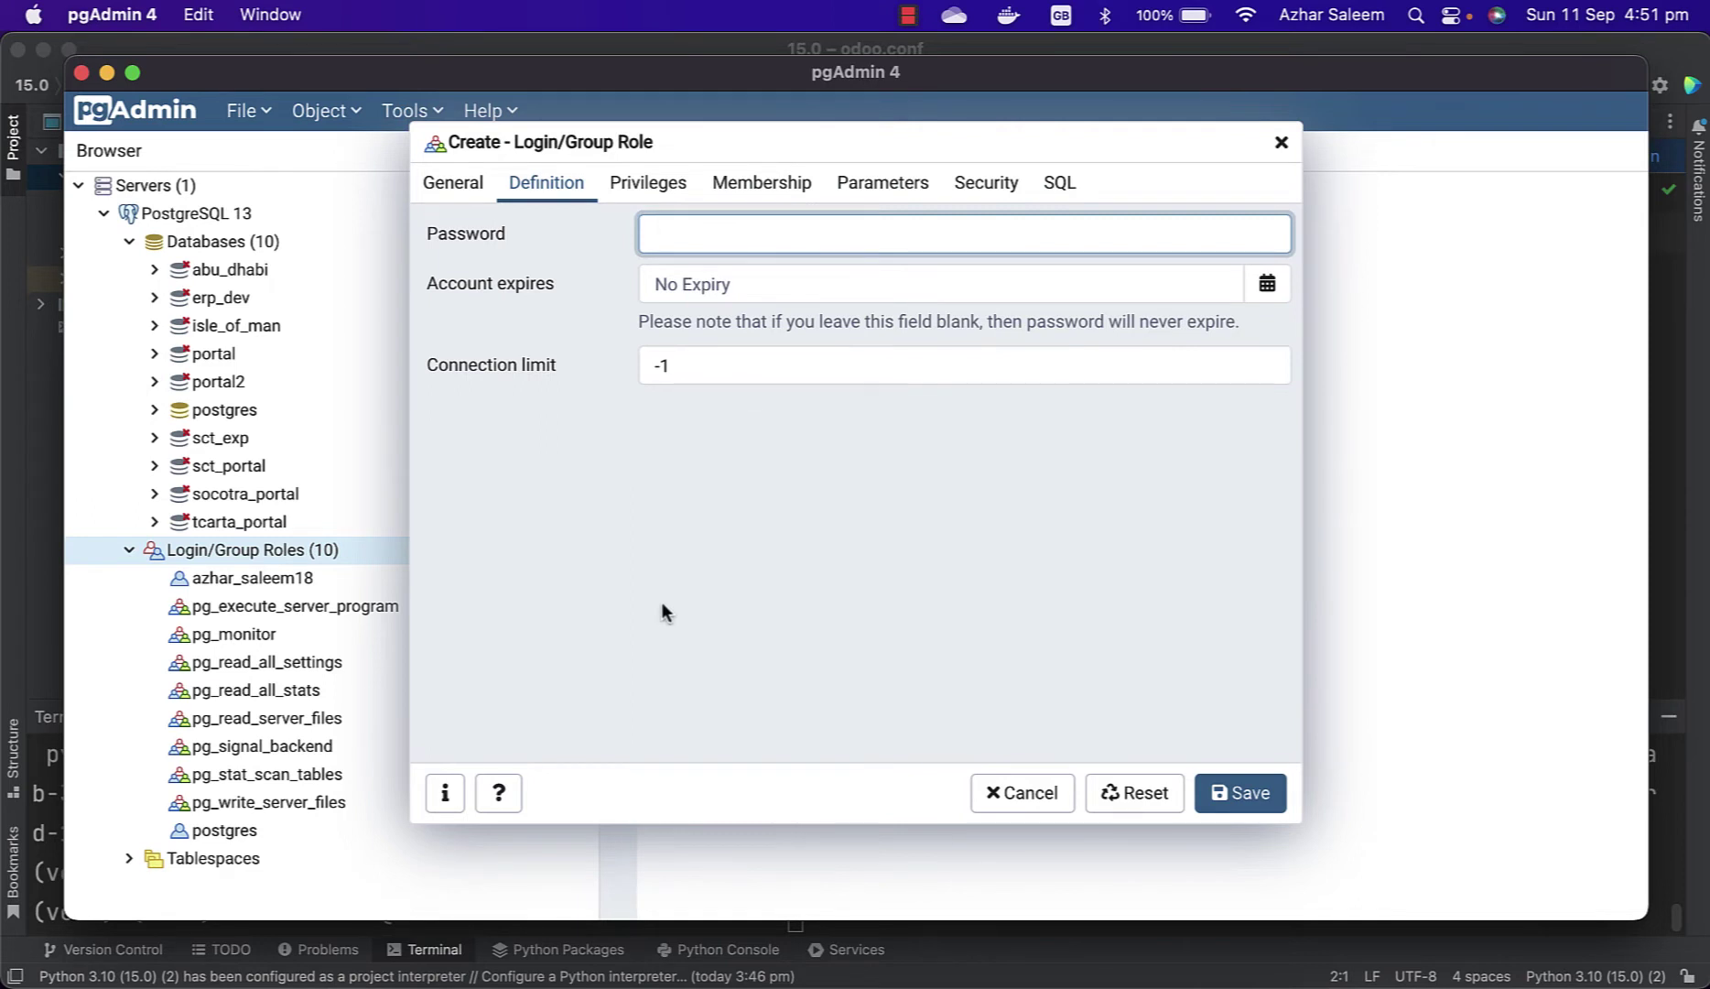
pyautogui.click(652, 188)
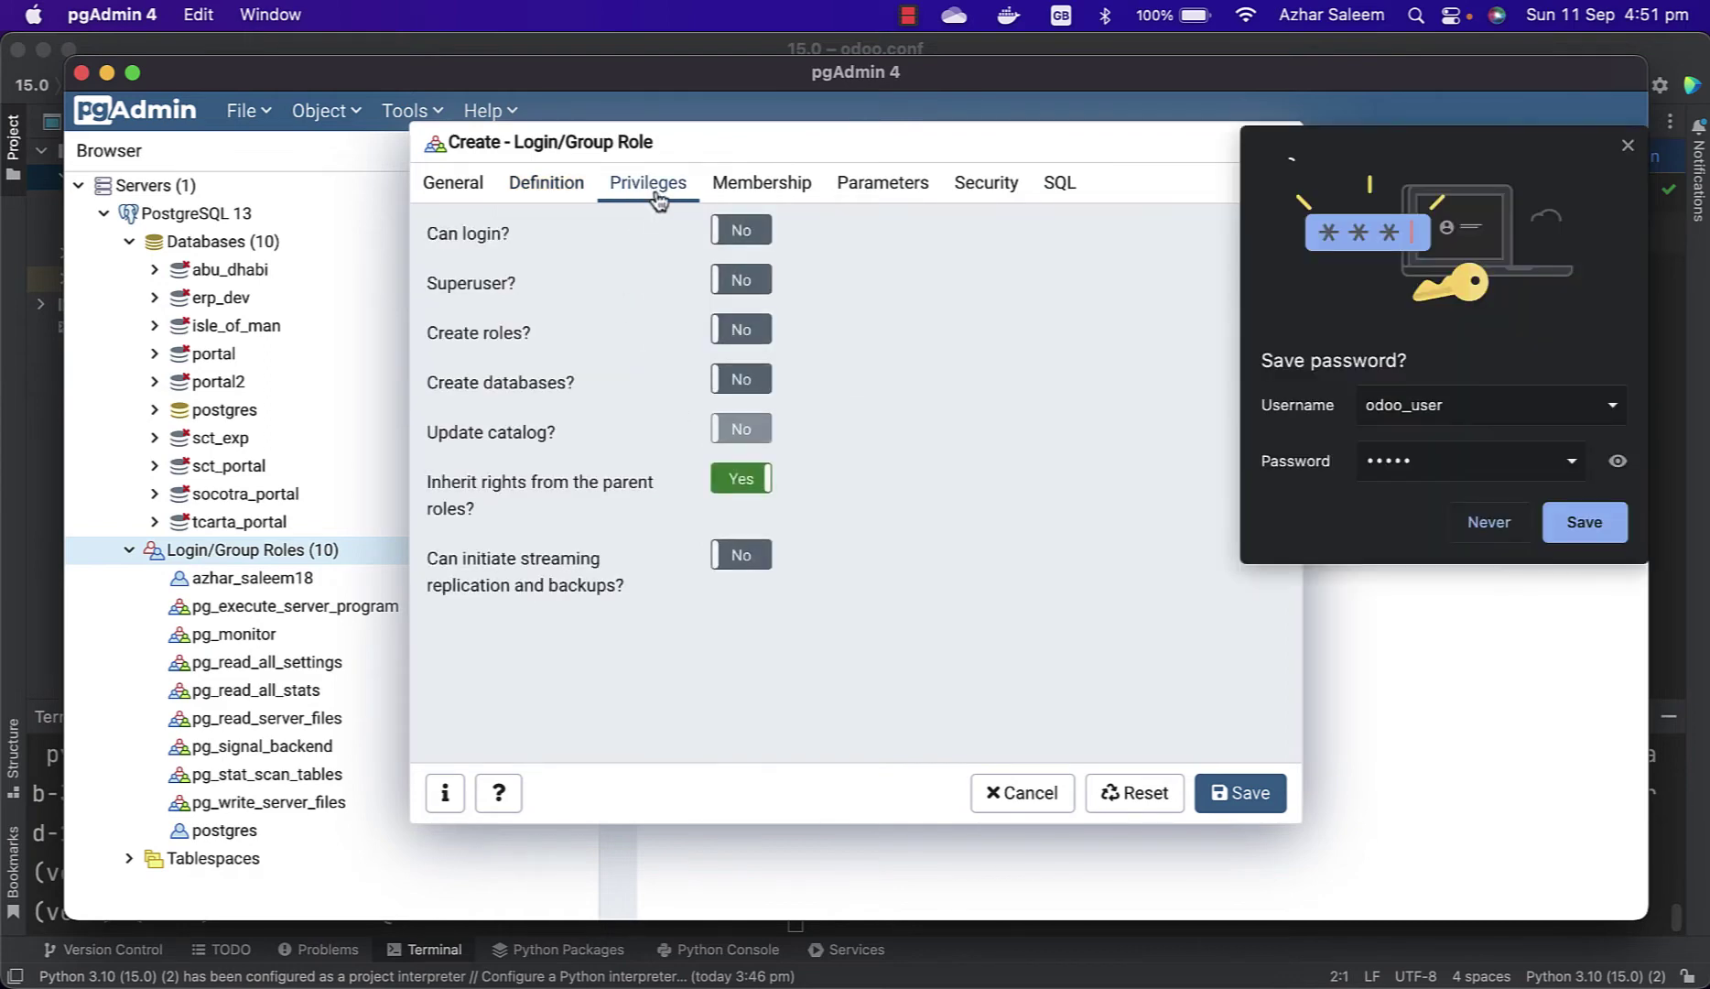
pyautogui.click(756, 232)
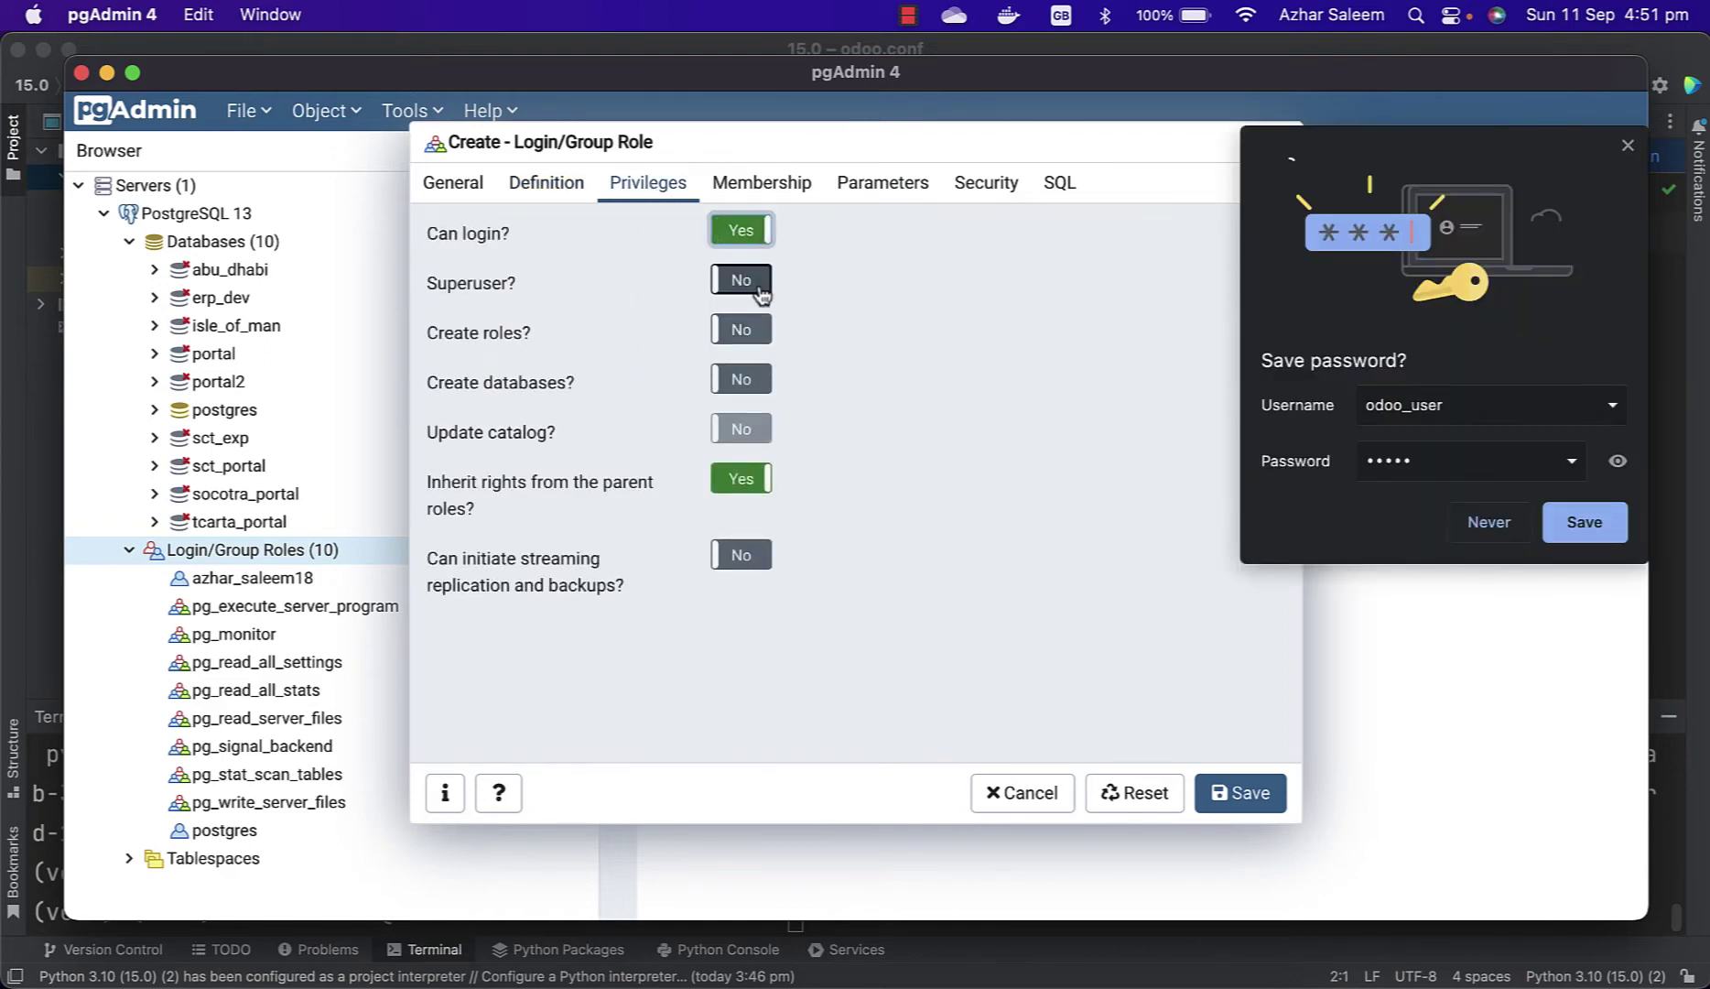
pyautogui.click(754, 284)
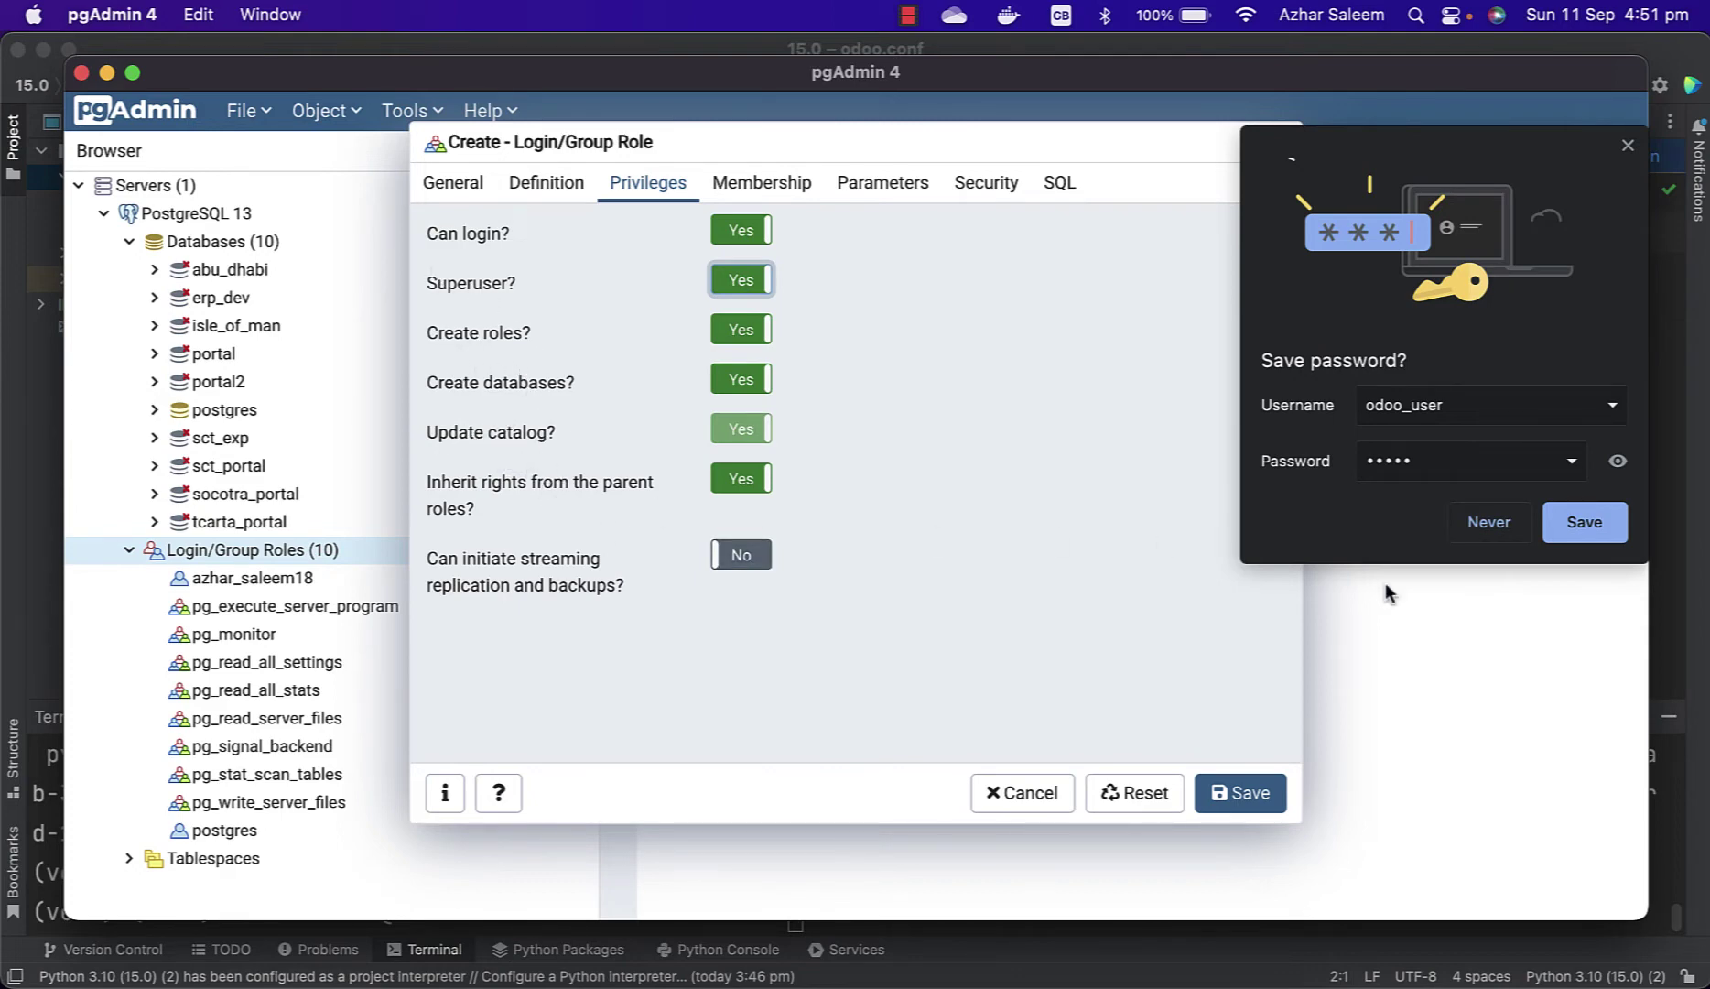
pyautogui.click(1475, 541)
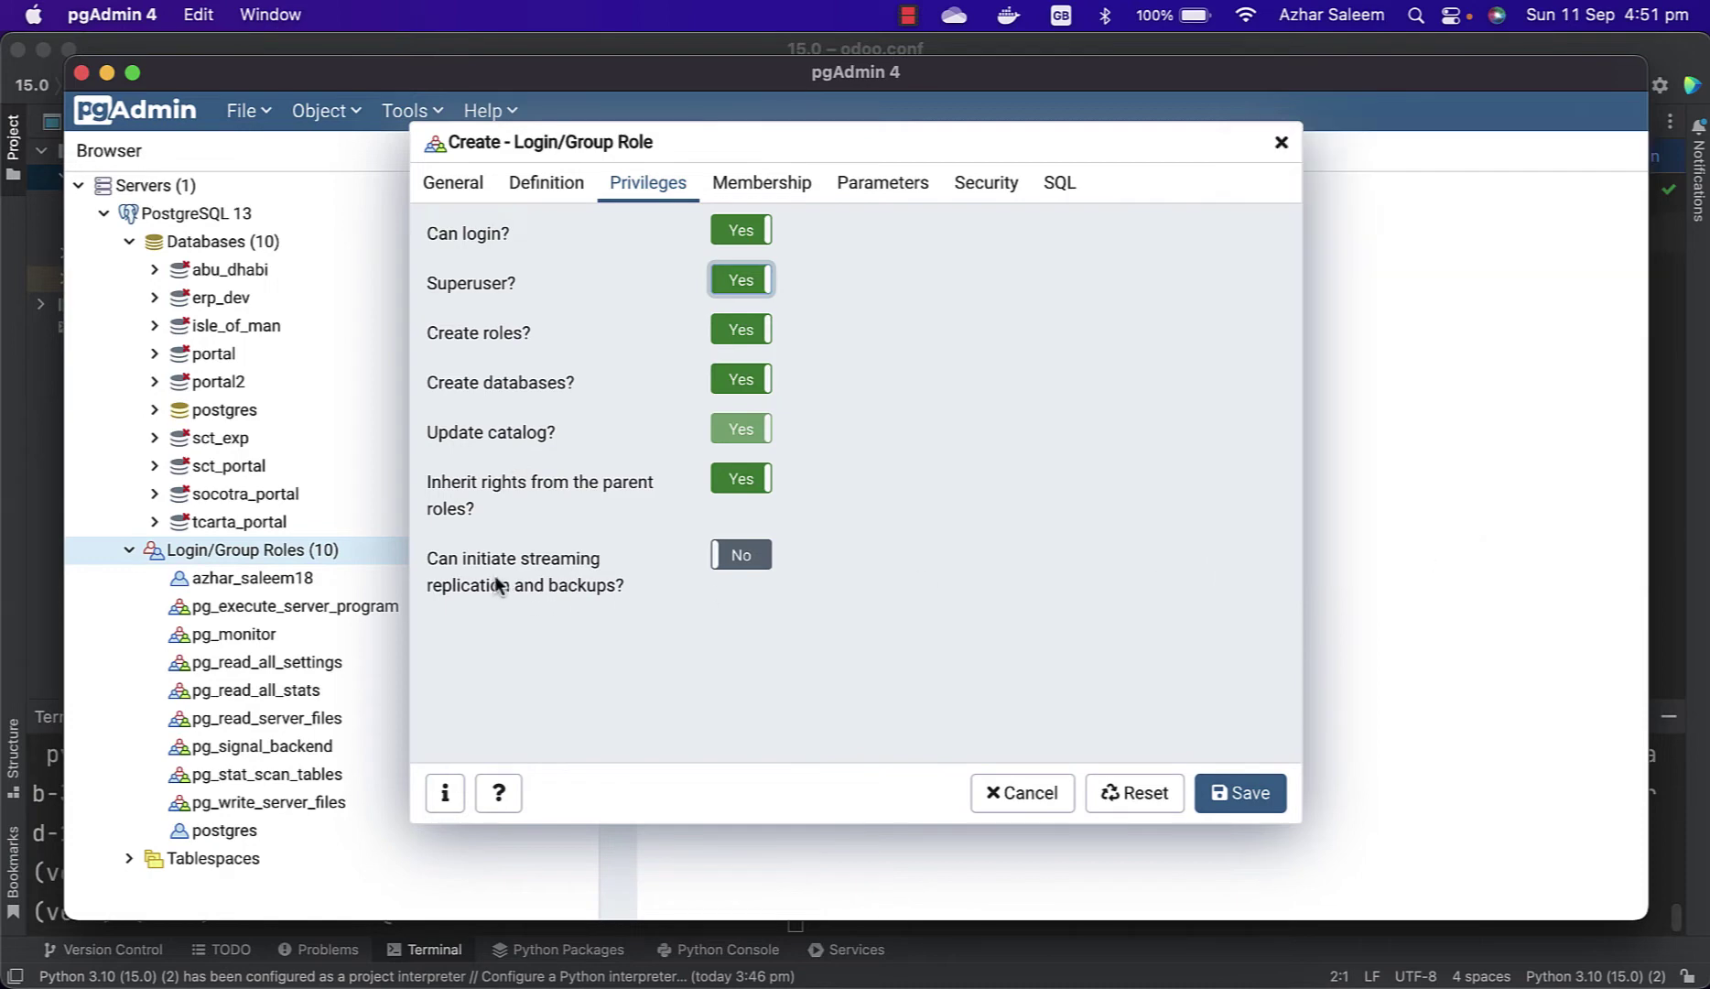
pyautogui.click(756, 561)
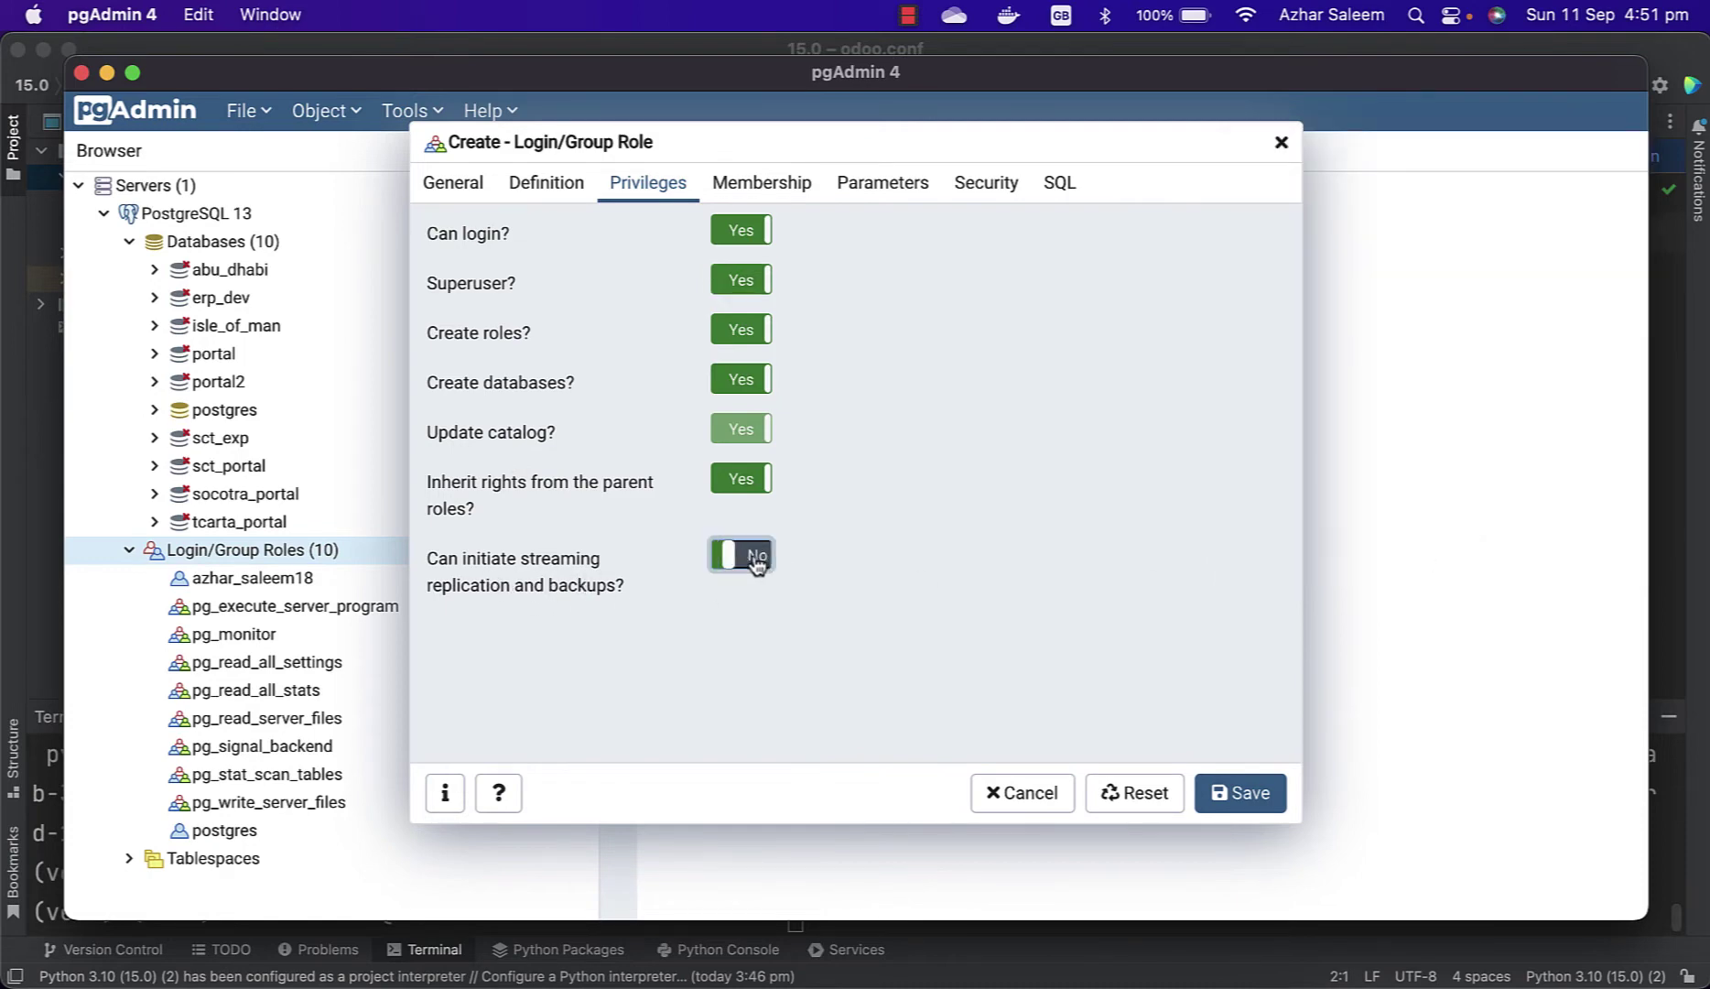
pyautogui.click(802, 184)
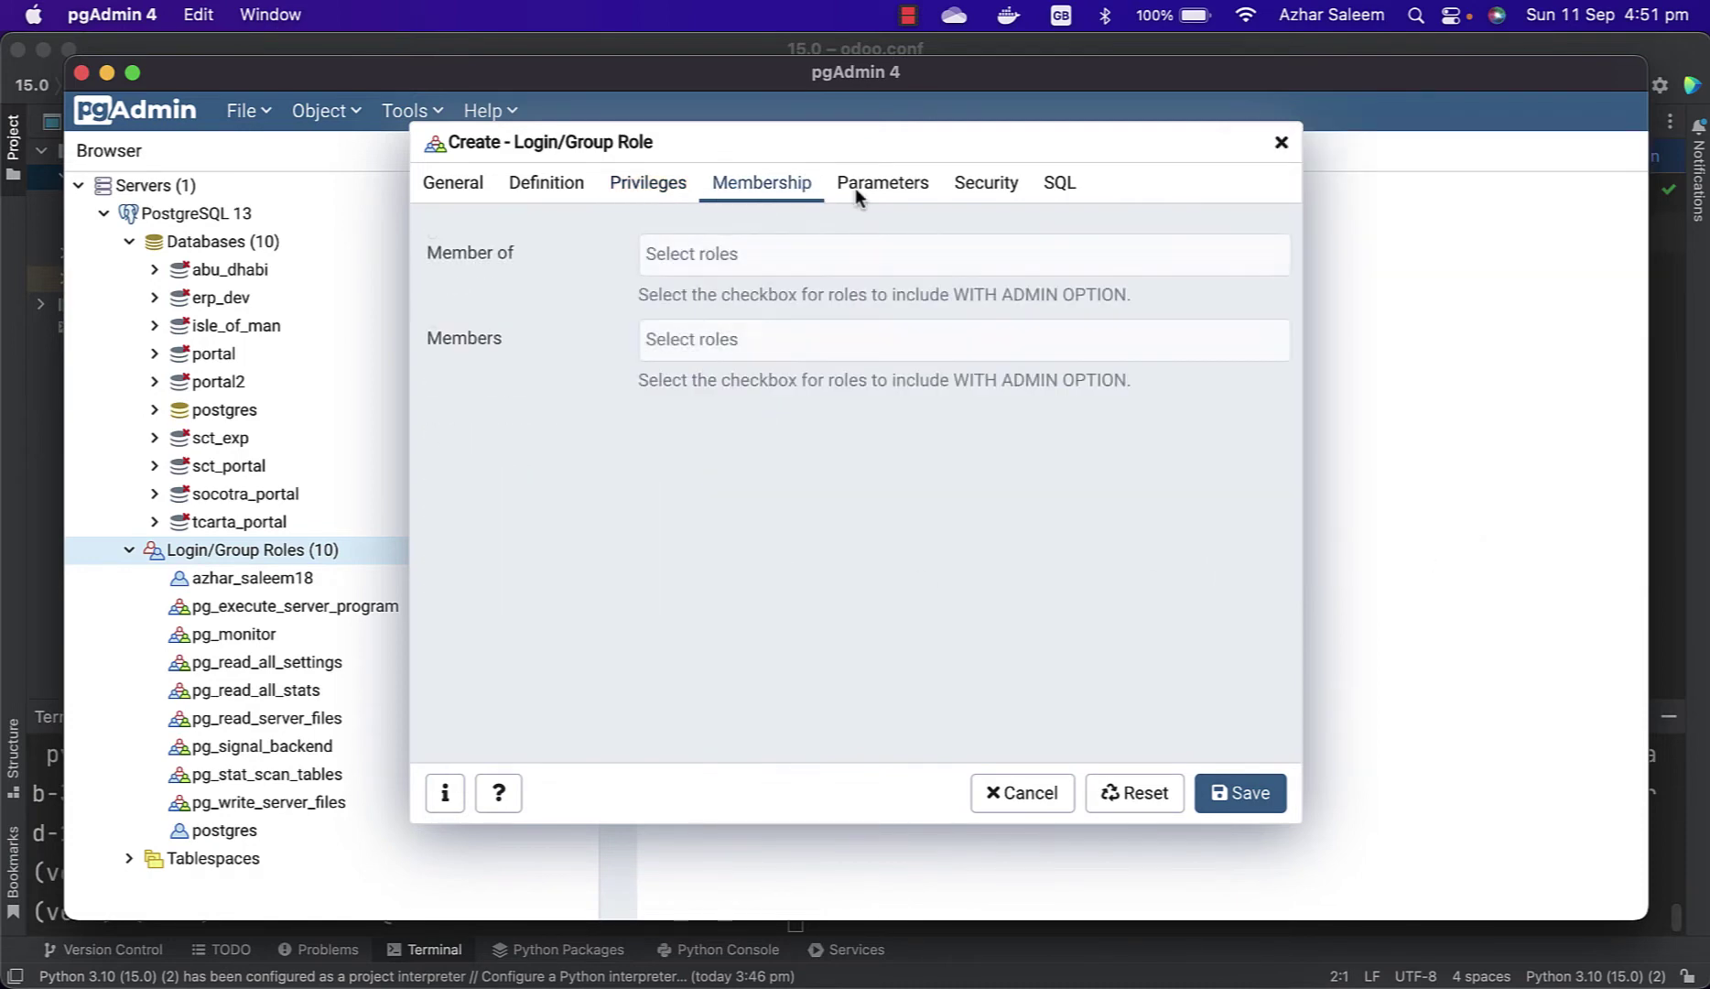
pyautogui.click(905, 190)
pyautogui.click(985, 194)
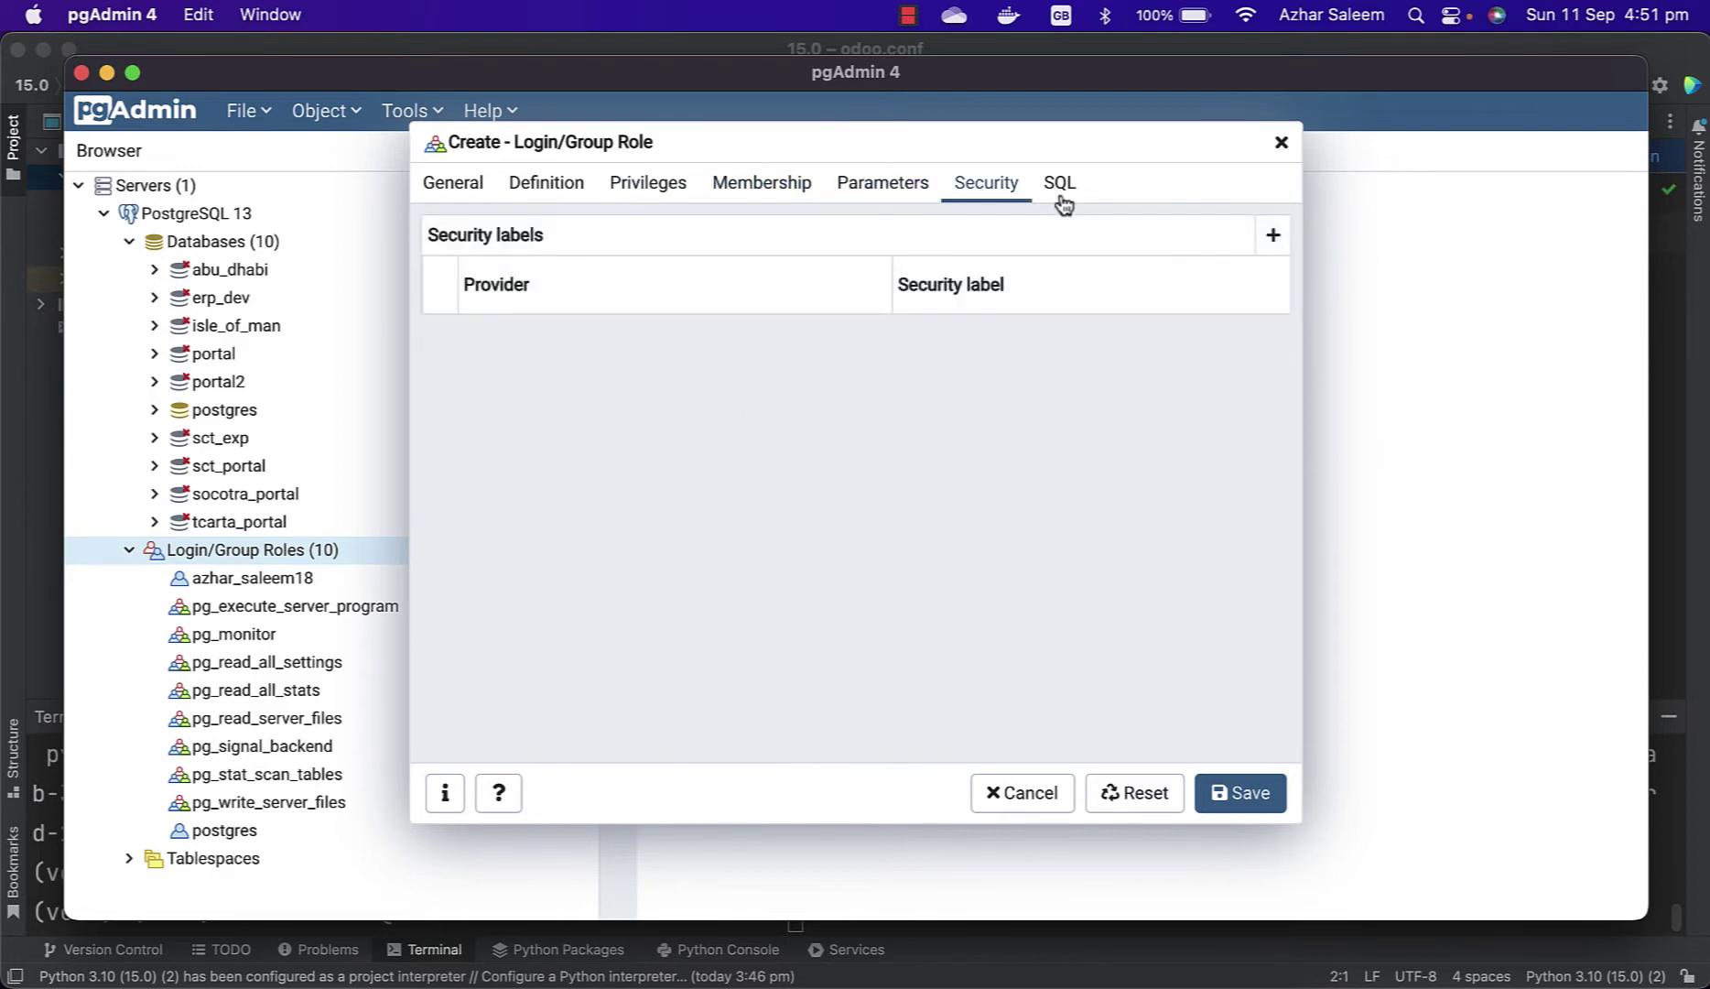
pyautogui.click(889, 194)
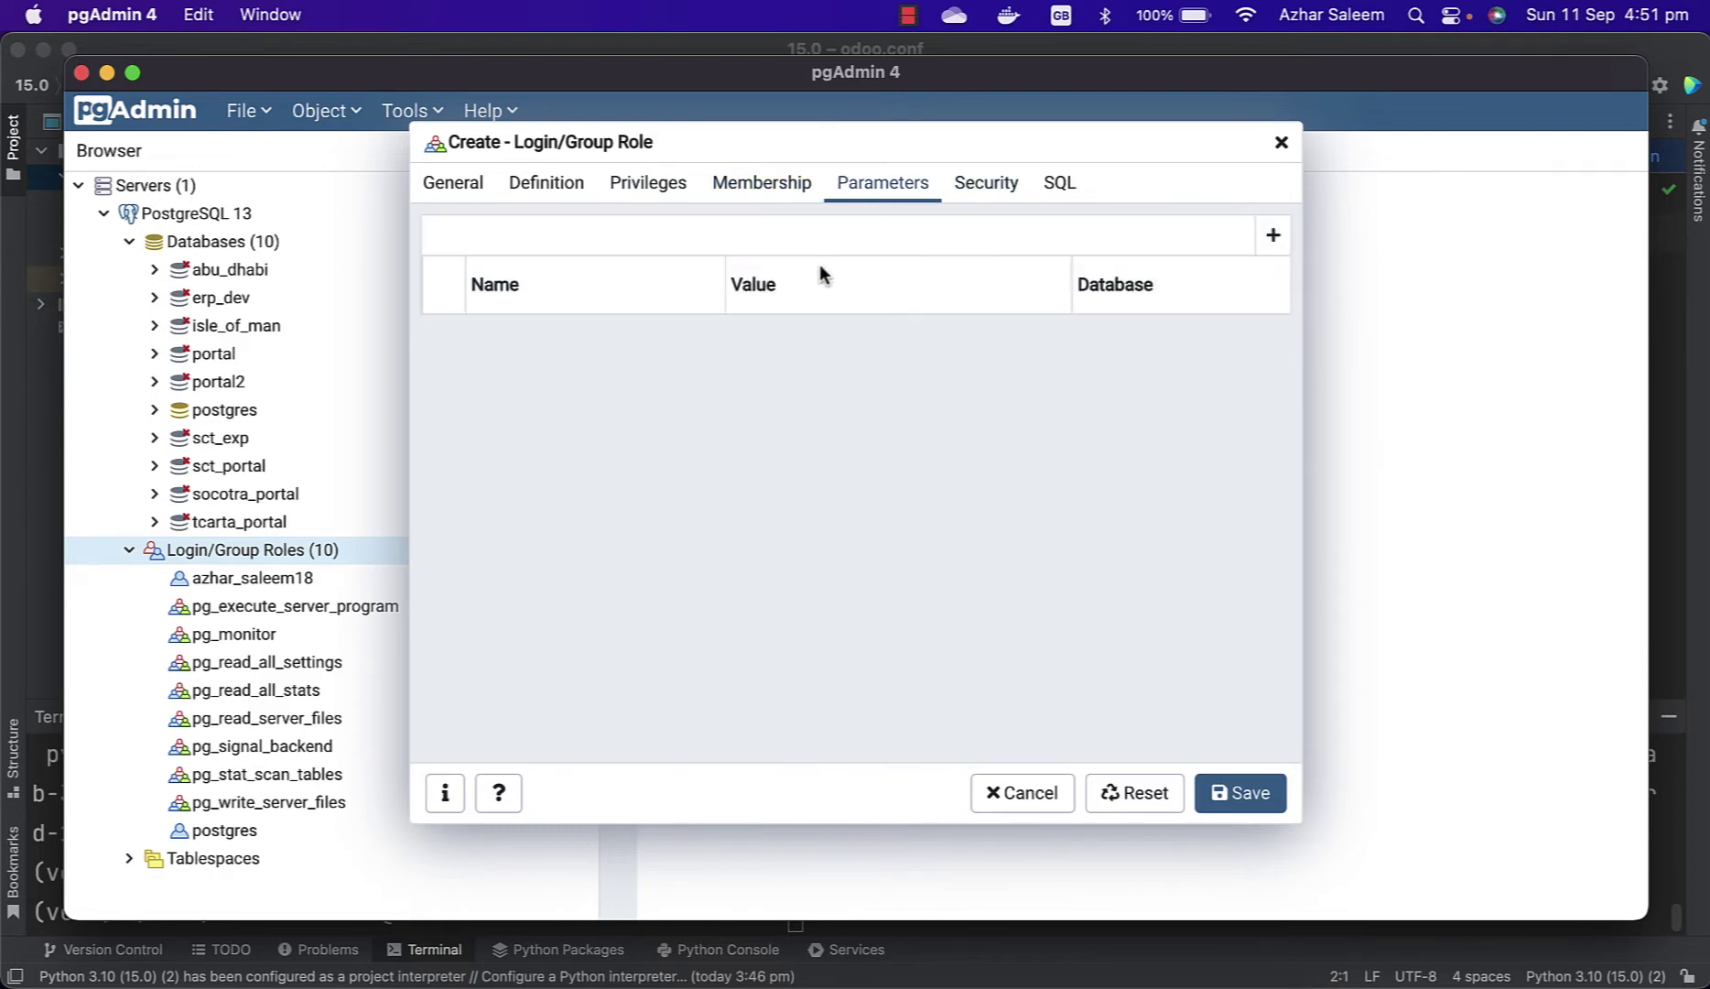
pyautogui.click(1273, 236)
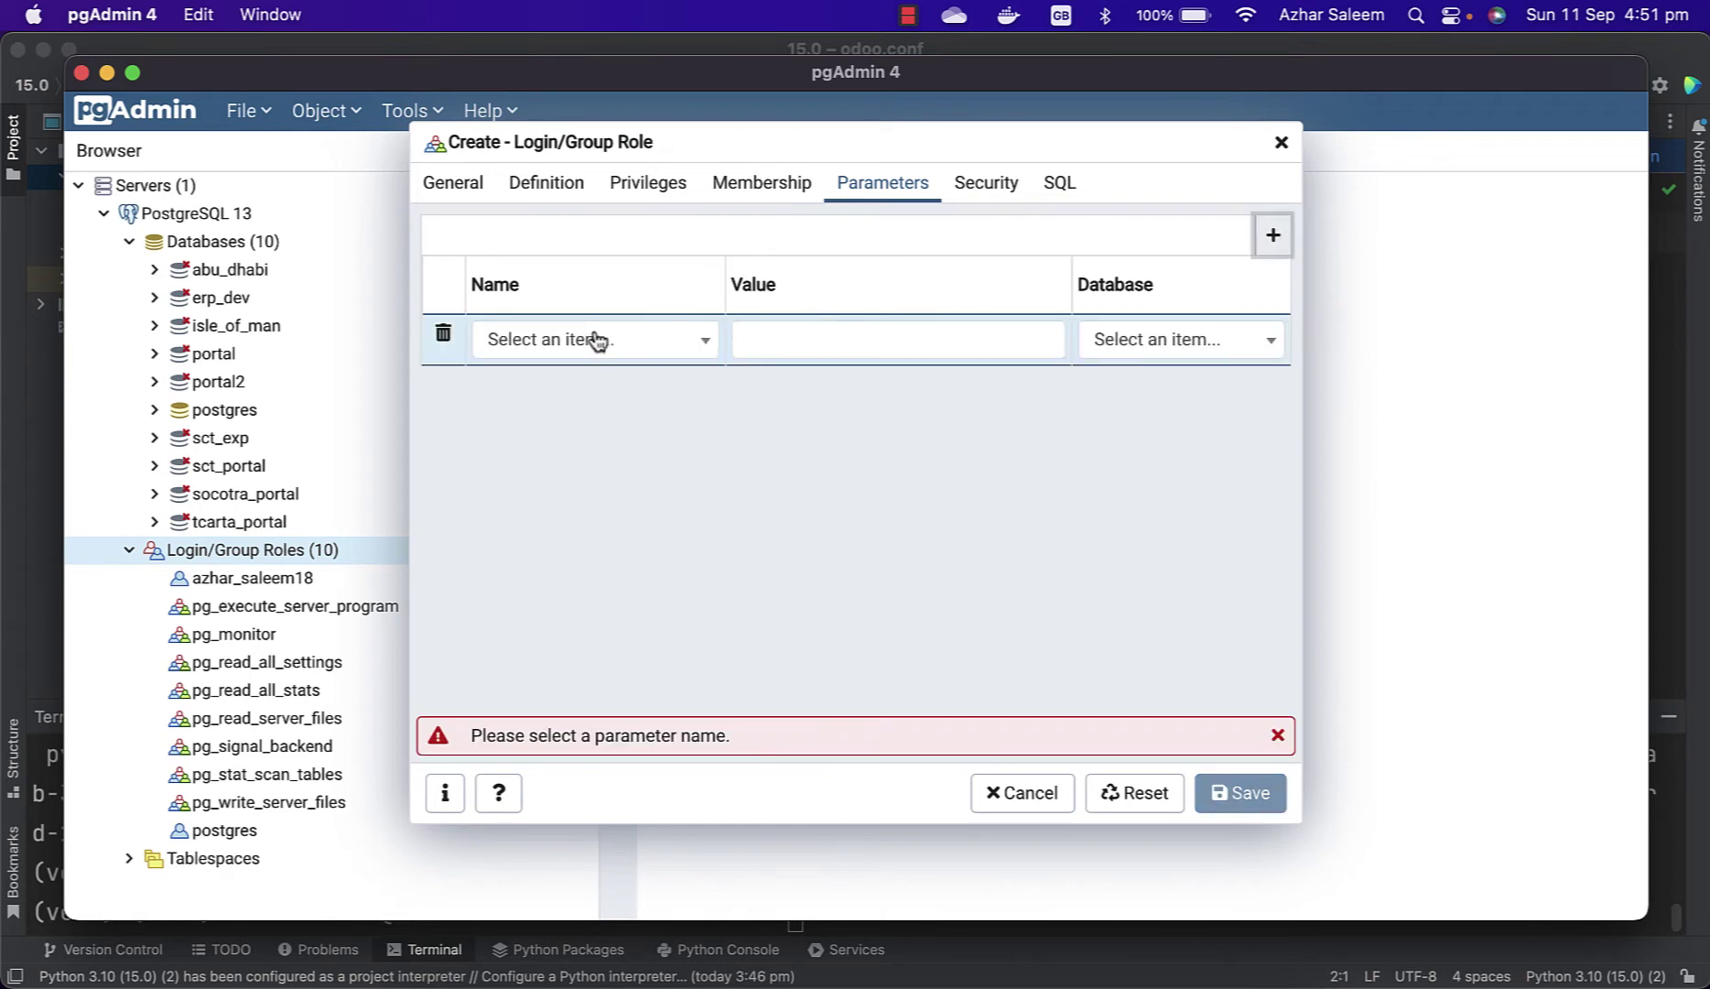
pyautogui.click(608, 339)
pyautogui.scroll(-10, 553, 526)
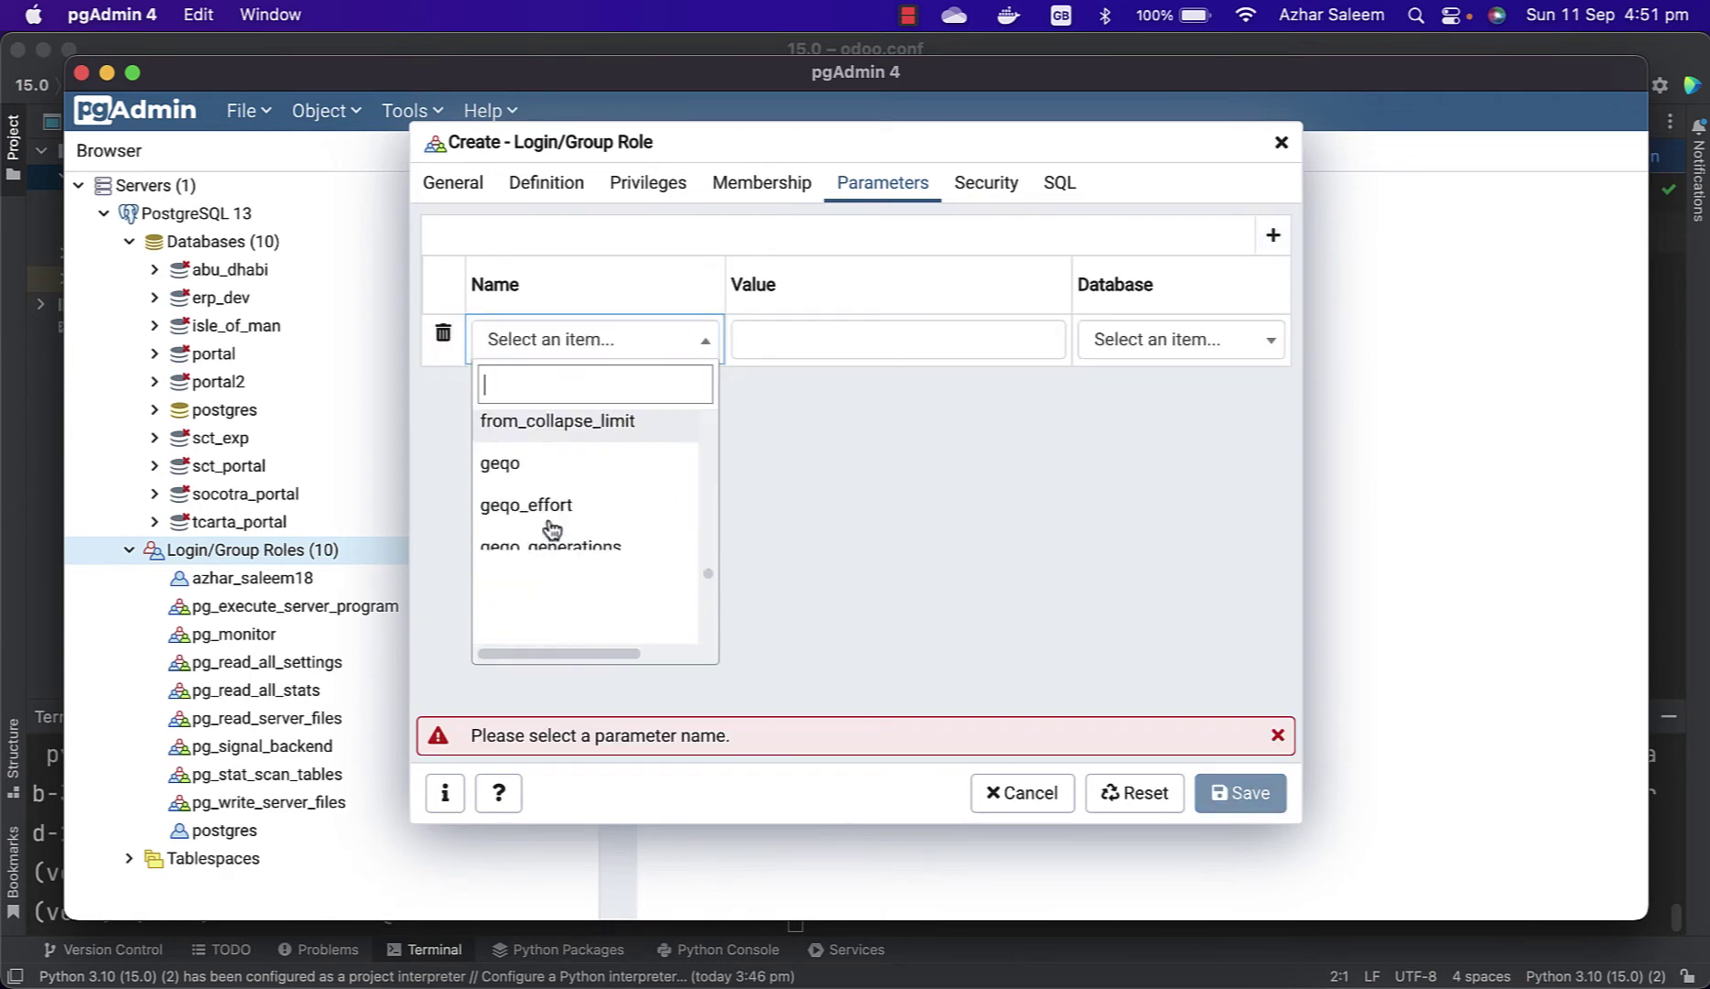
pyautogui.scroll(-5, 588, 535)
pyautogui.click(785, 546)
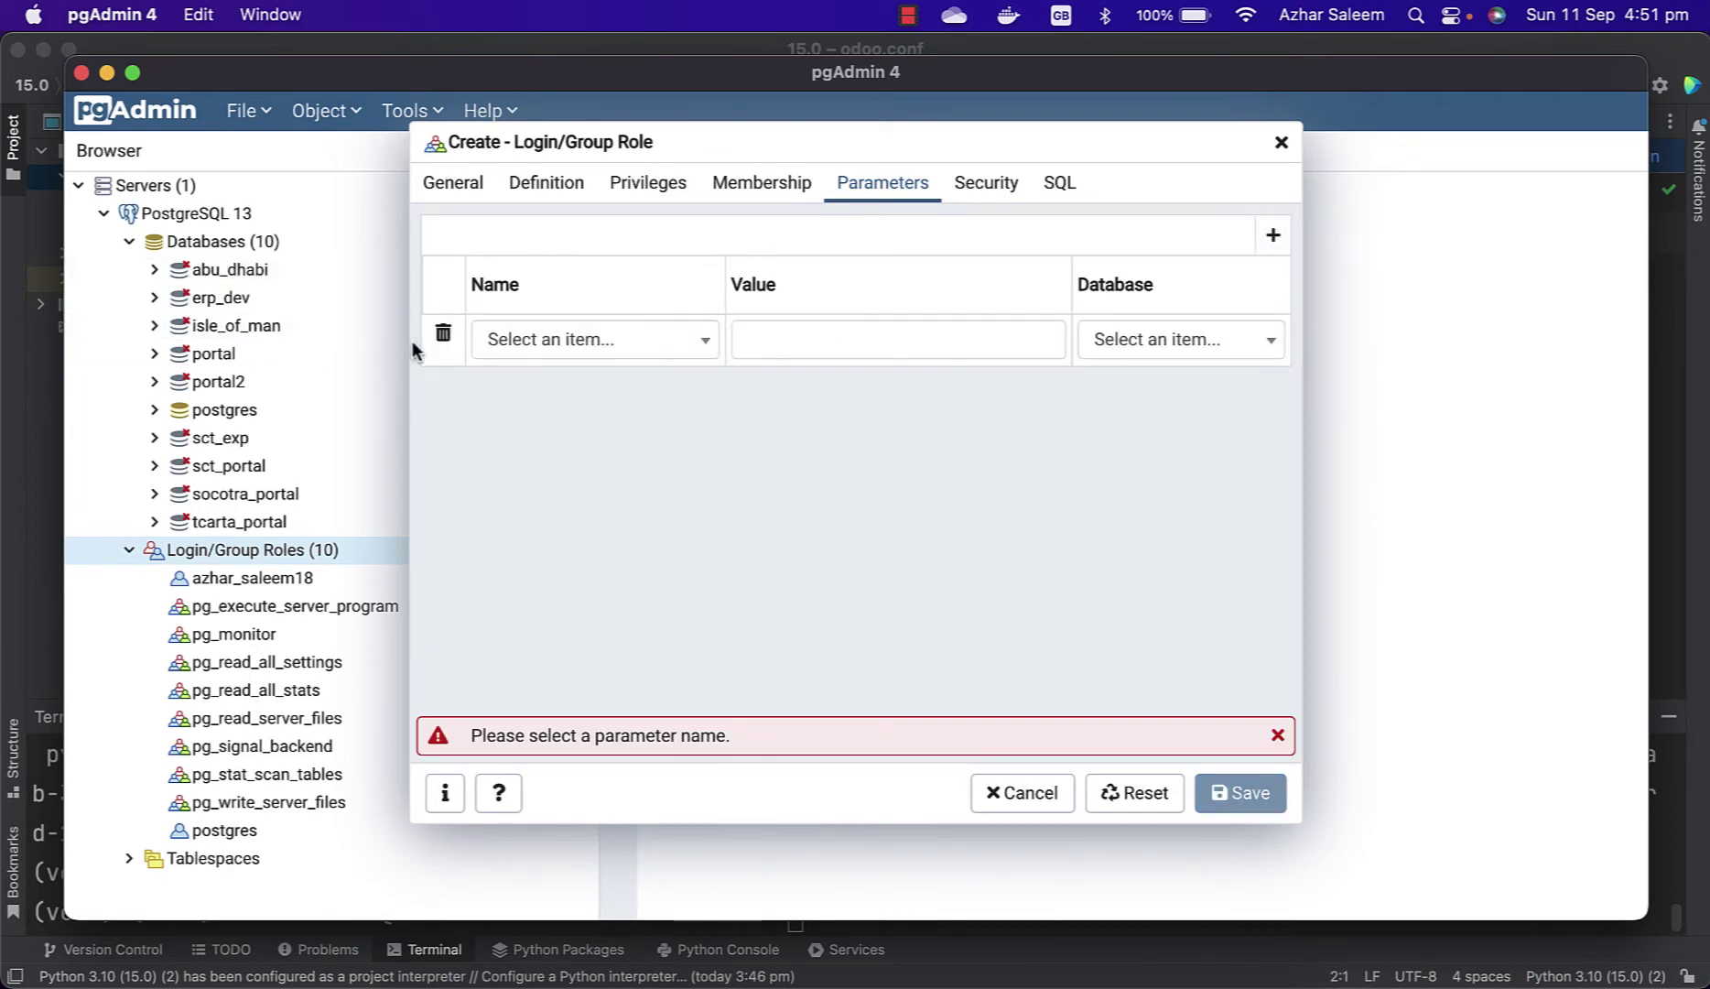
pyautogui.click(445, 340)
pyautogui.click(1203, 337)
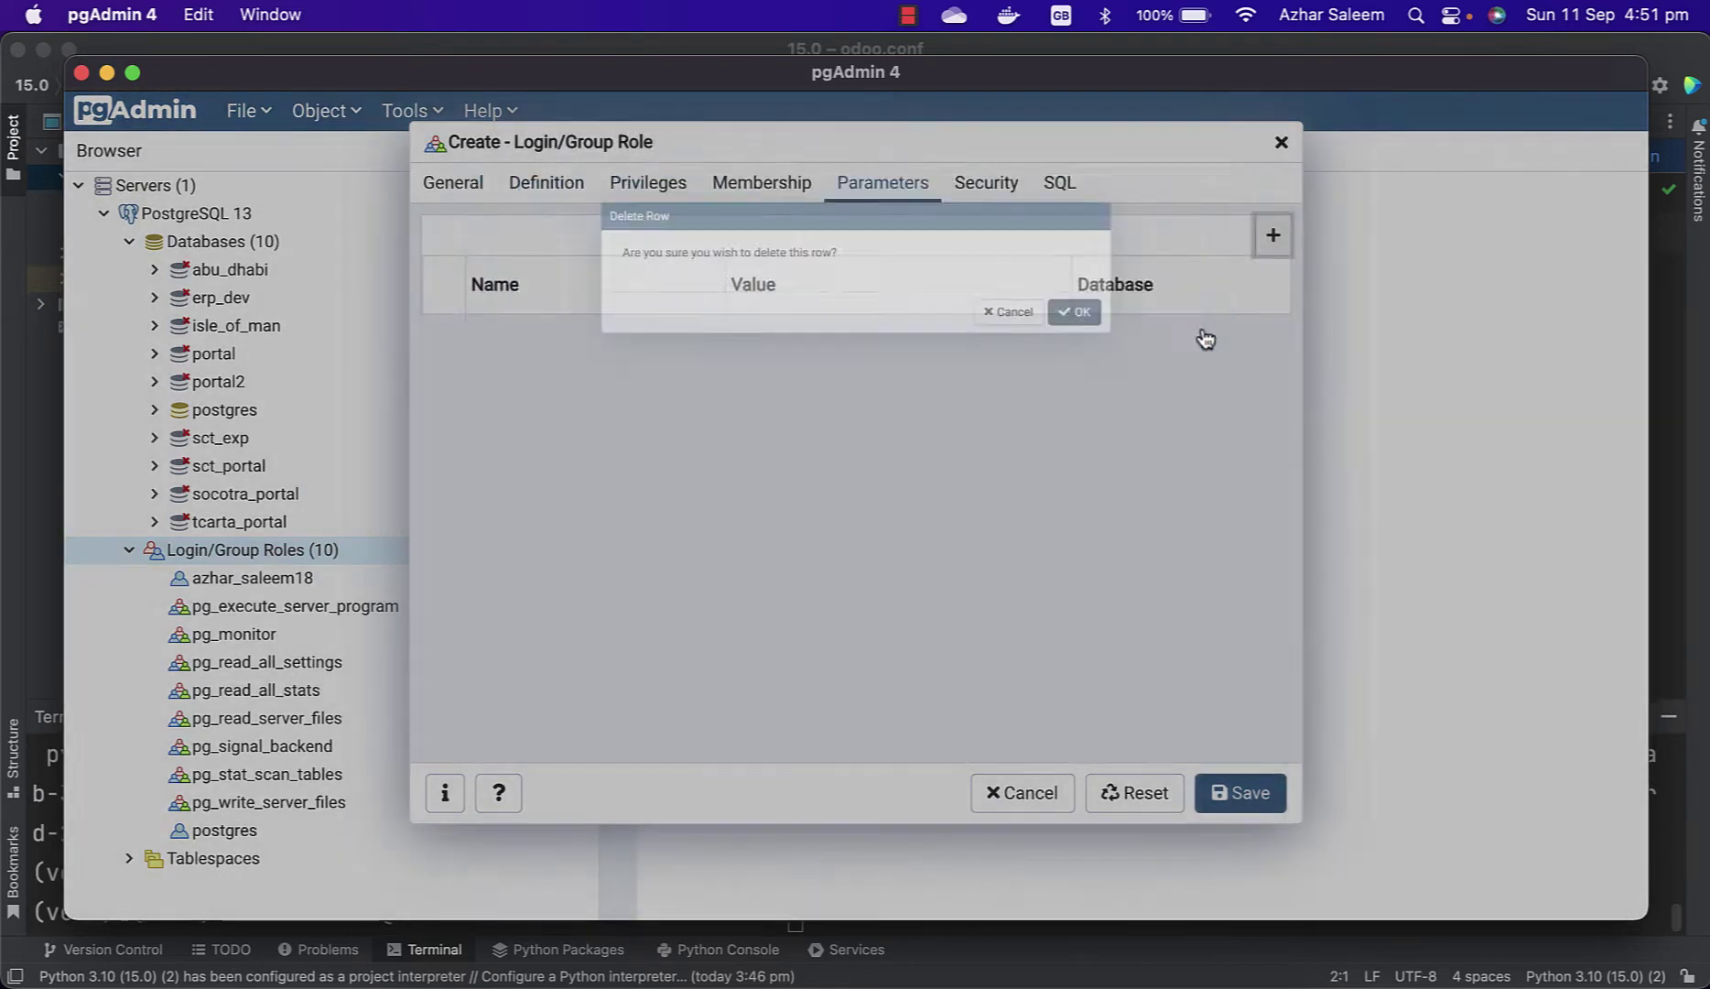
pyautogui.click(783, 183)
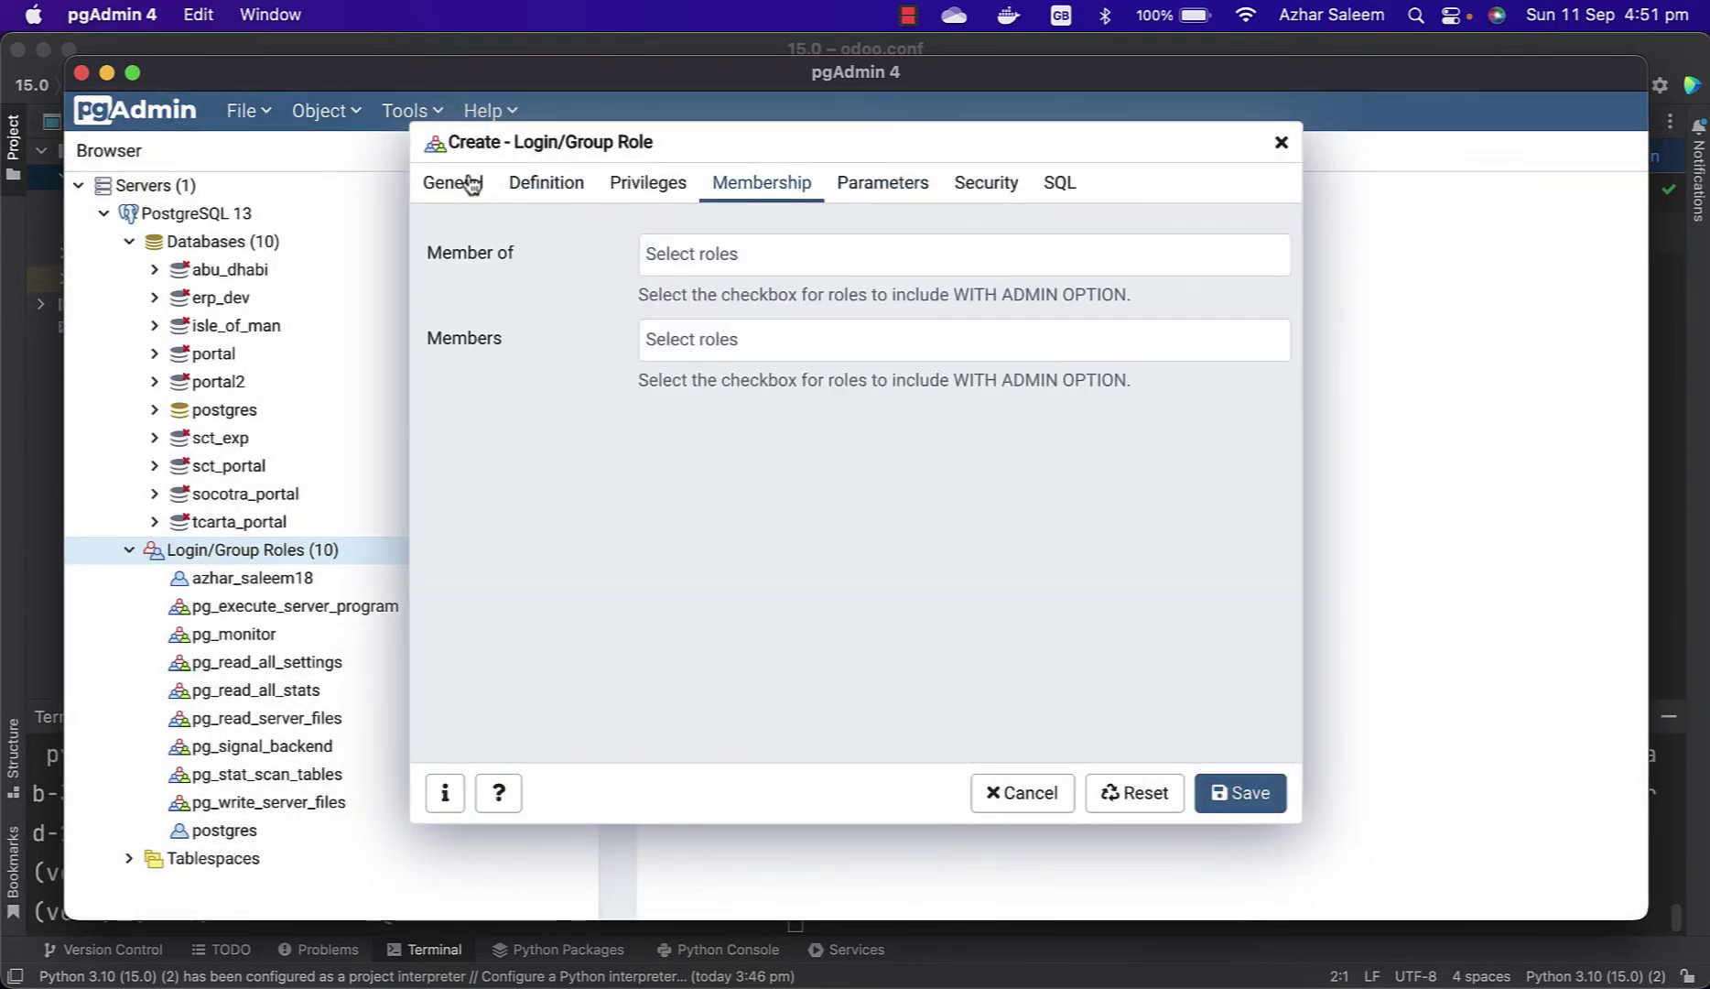
pyautogui.click(463, 185)
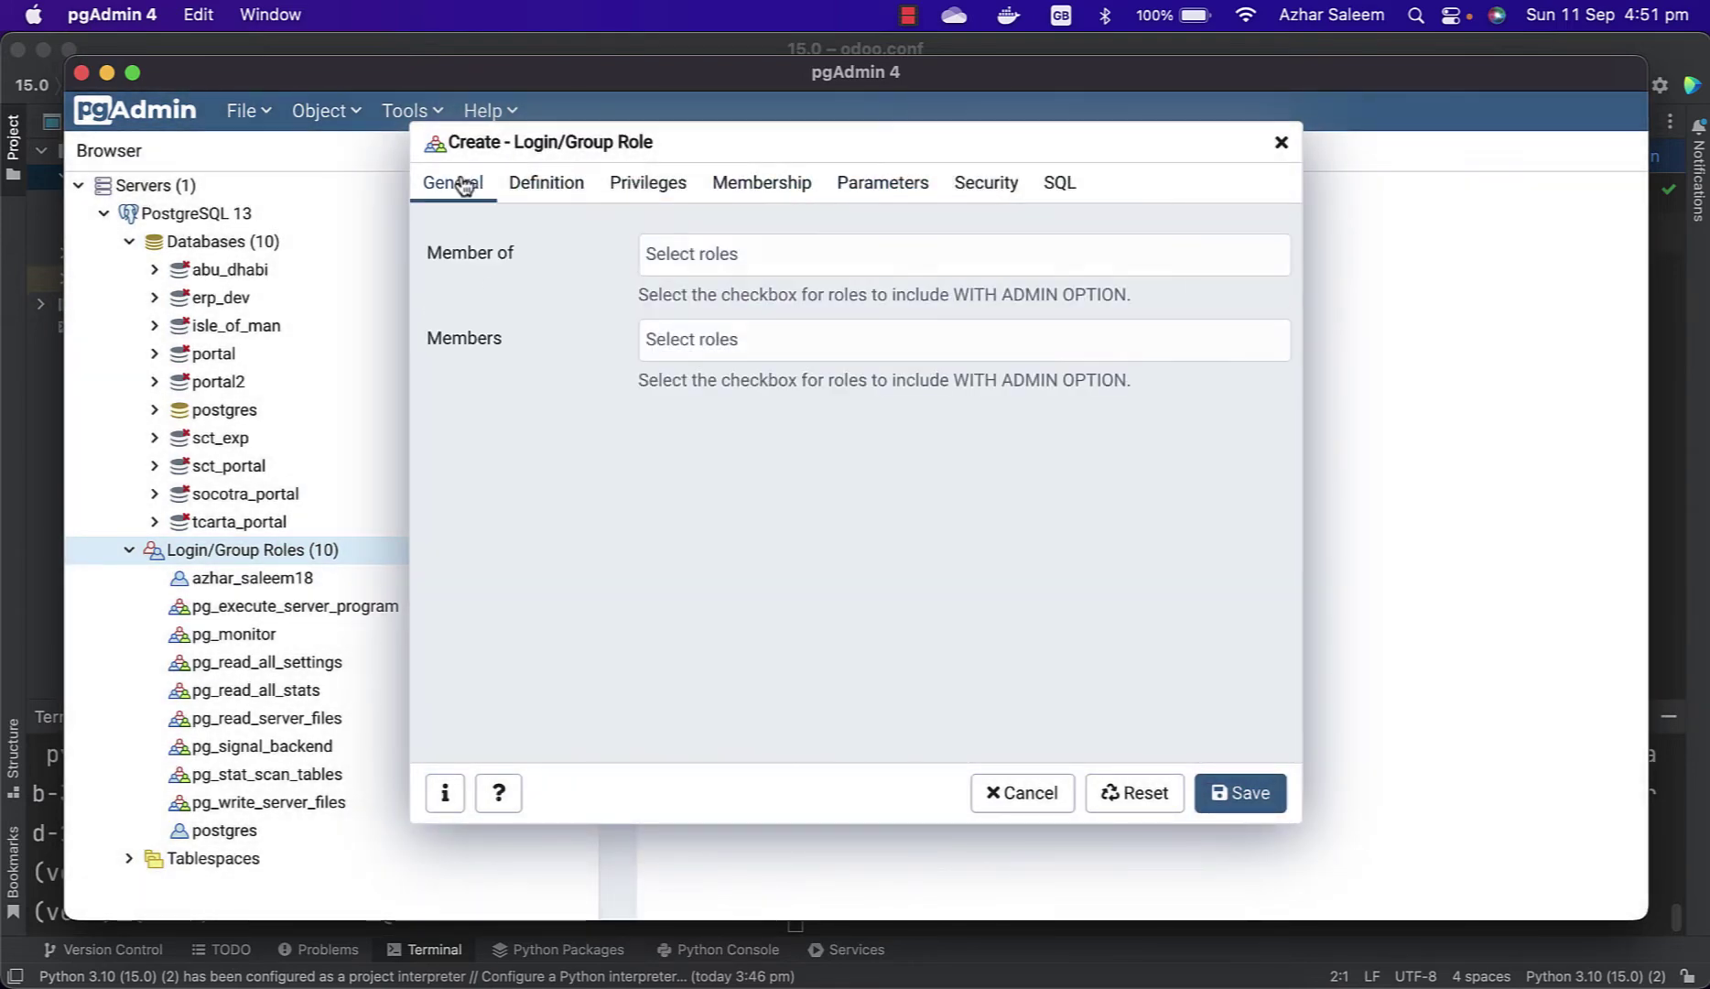
pyautogui.click(544, 202)
pyautogui.click(650, 193)
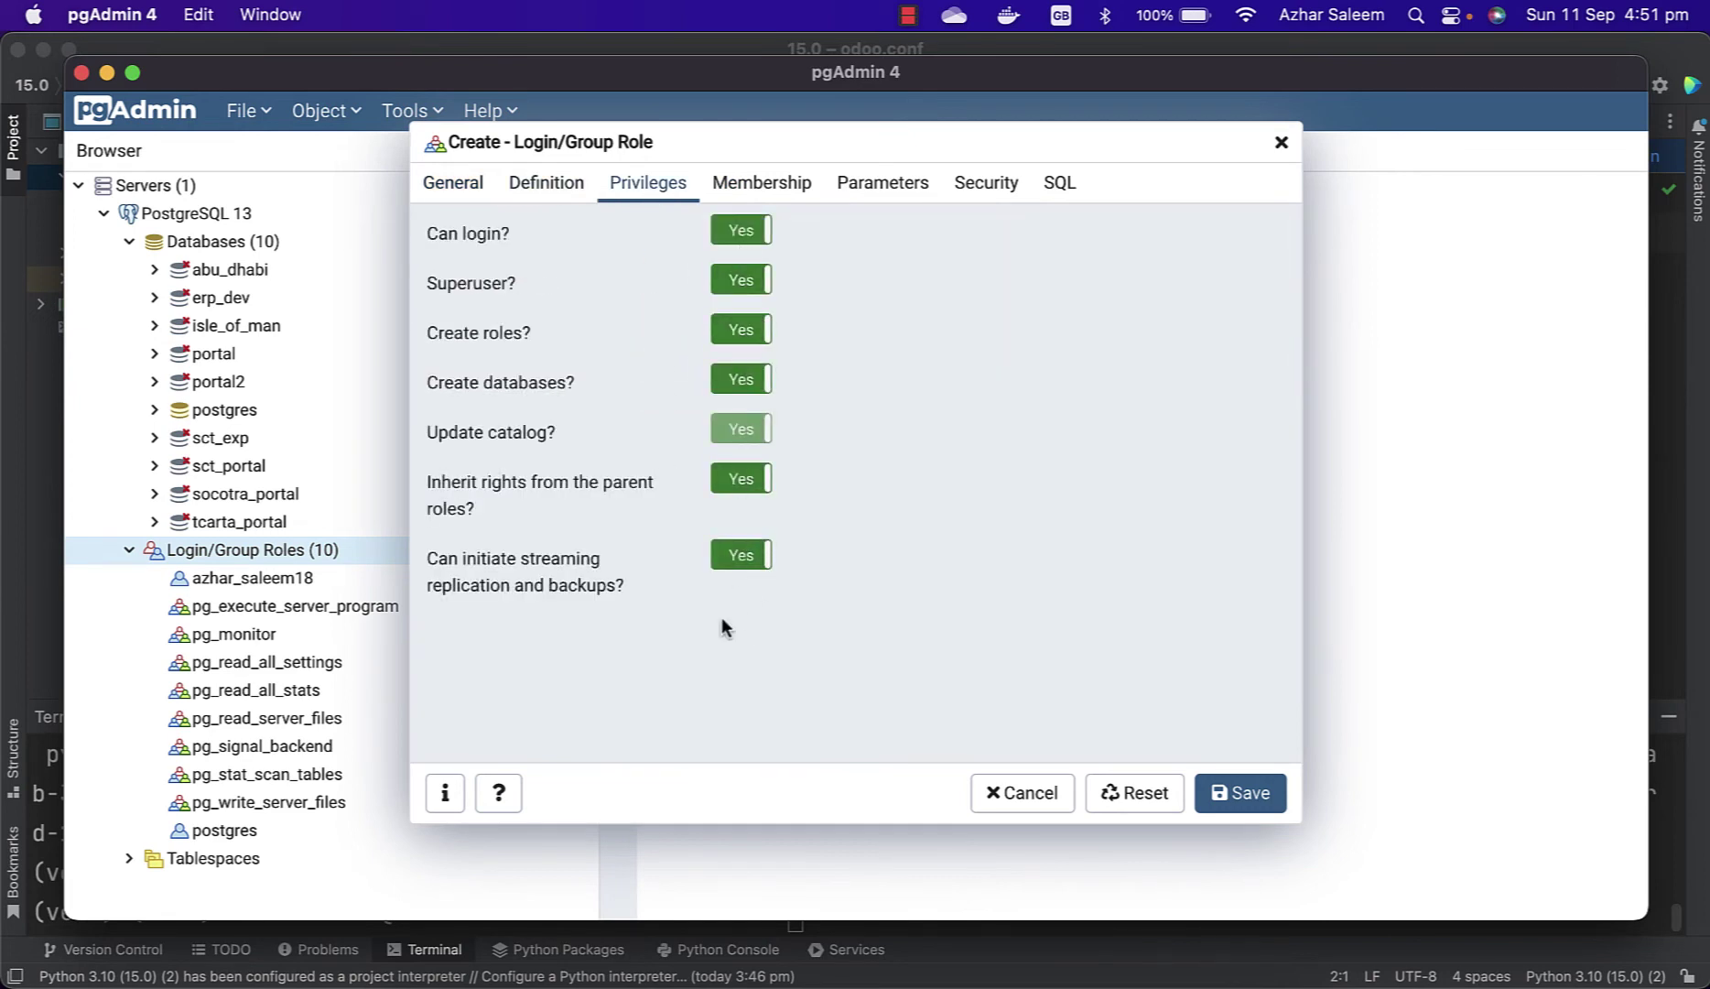
# - Save the odoo_user role, view its generated SQL, and bring PyCharm's odoo.conf forward
pyautogui.click(456, 193)
pyautogui.click(1248, 795)
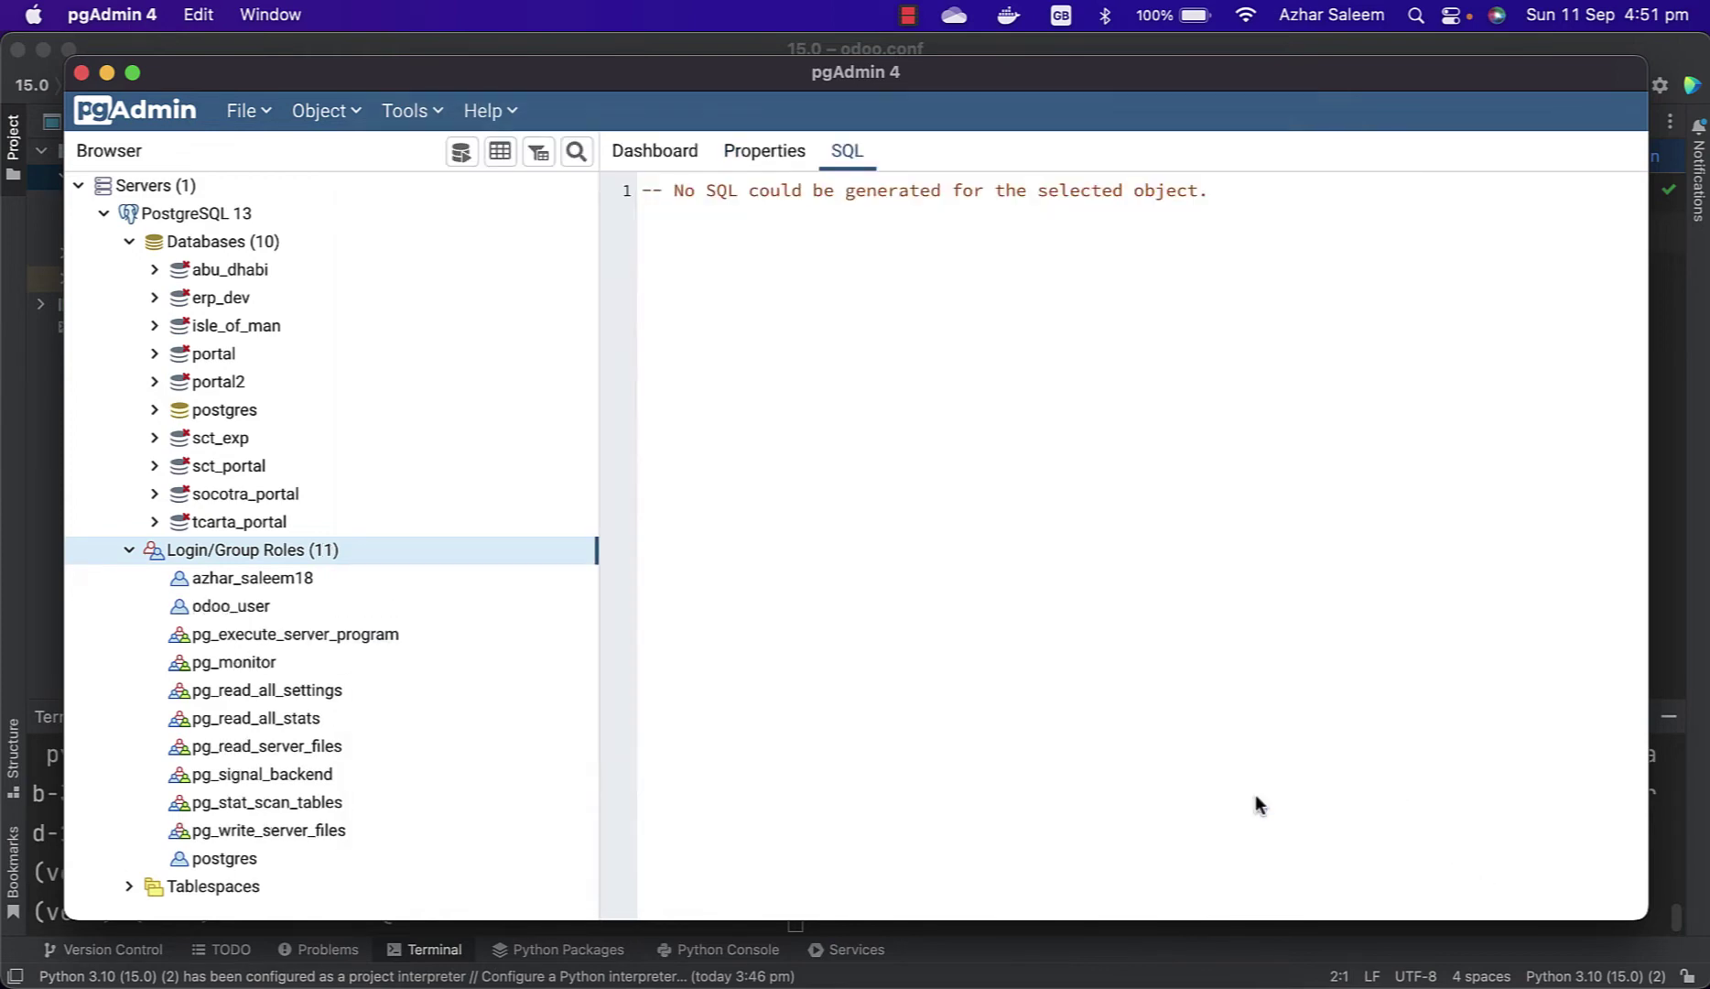
pyautogui.click(308, 614)
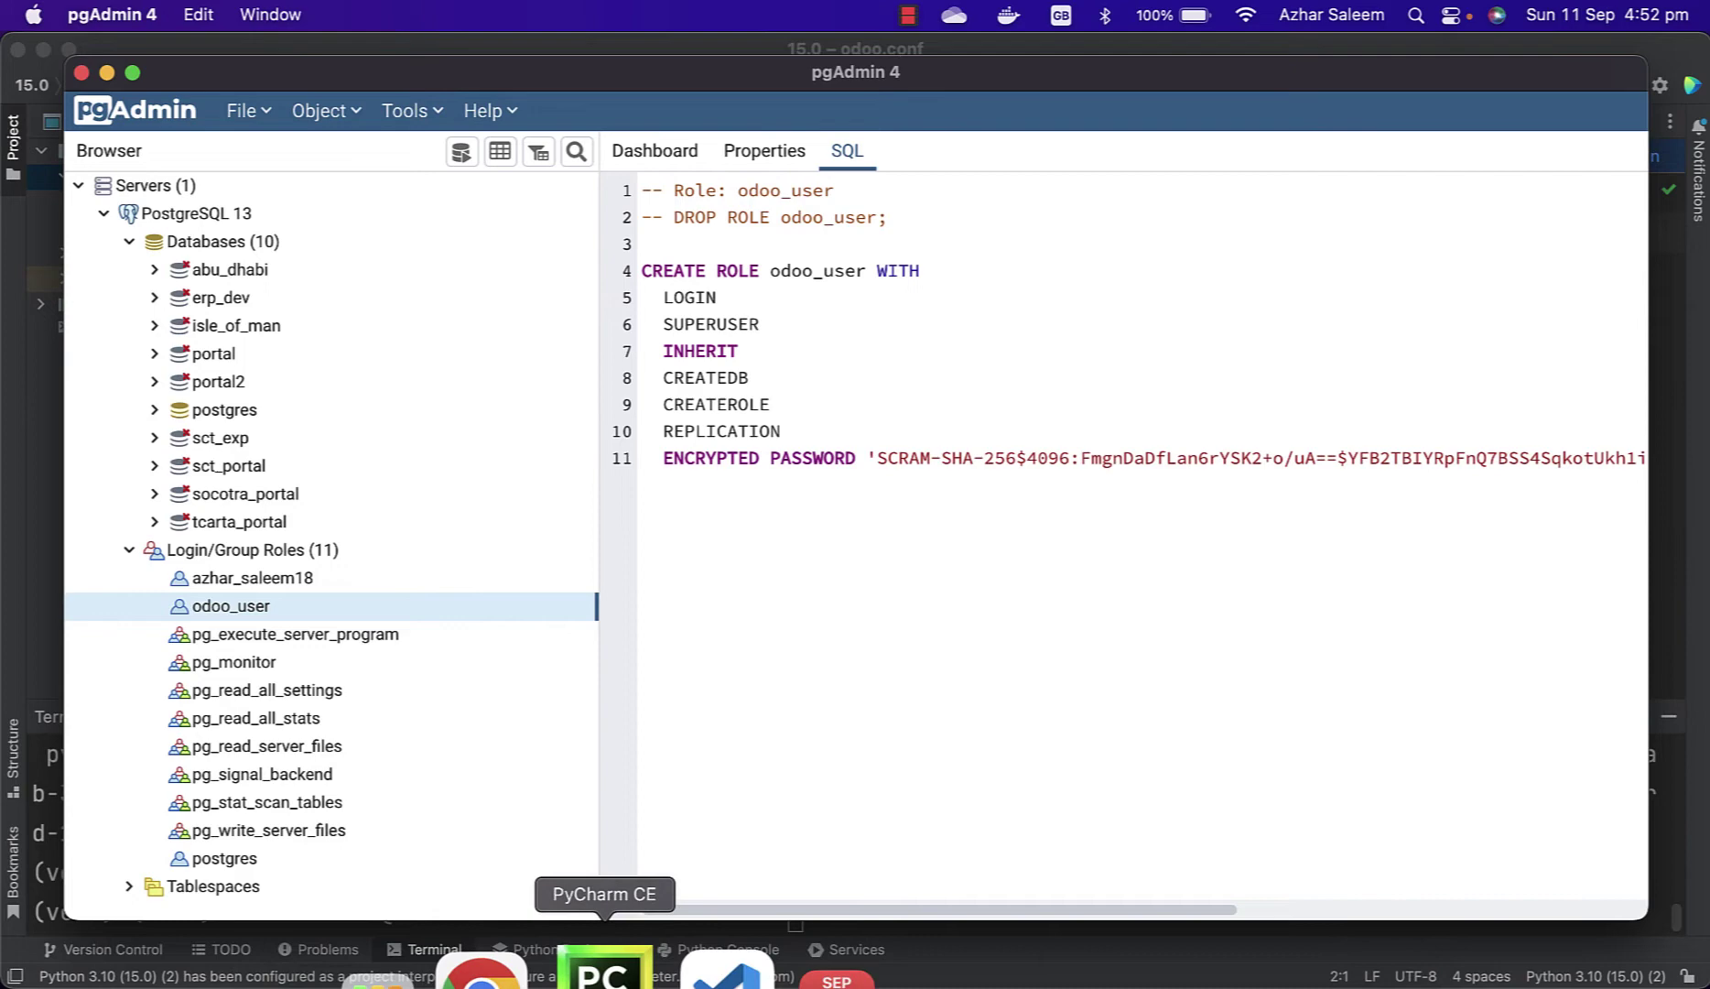
pyautogui.click(593, 964)
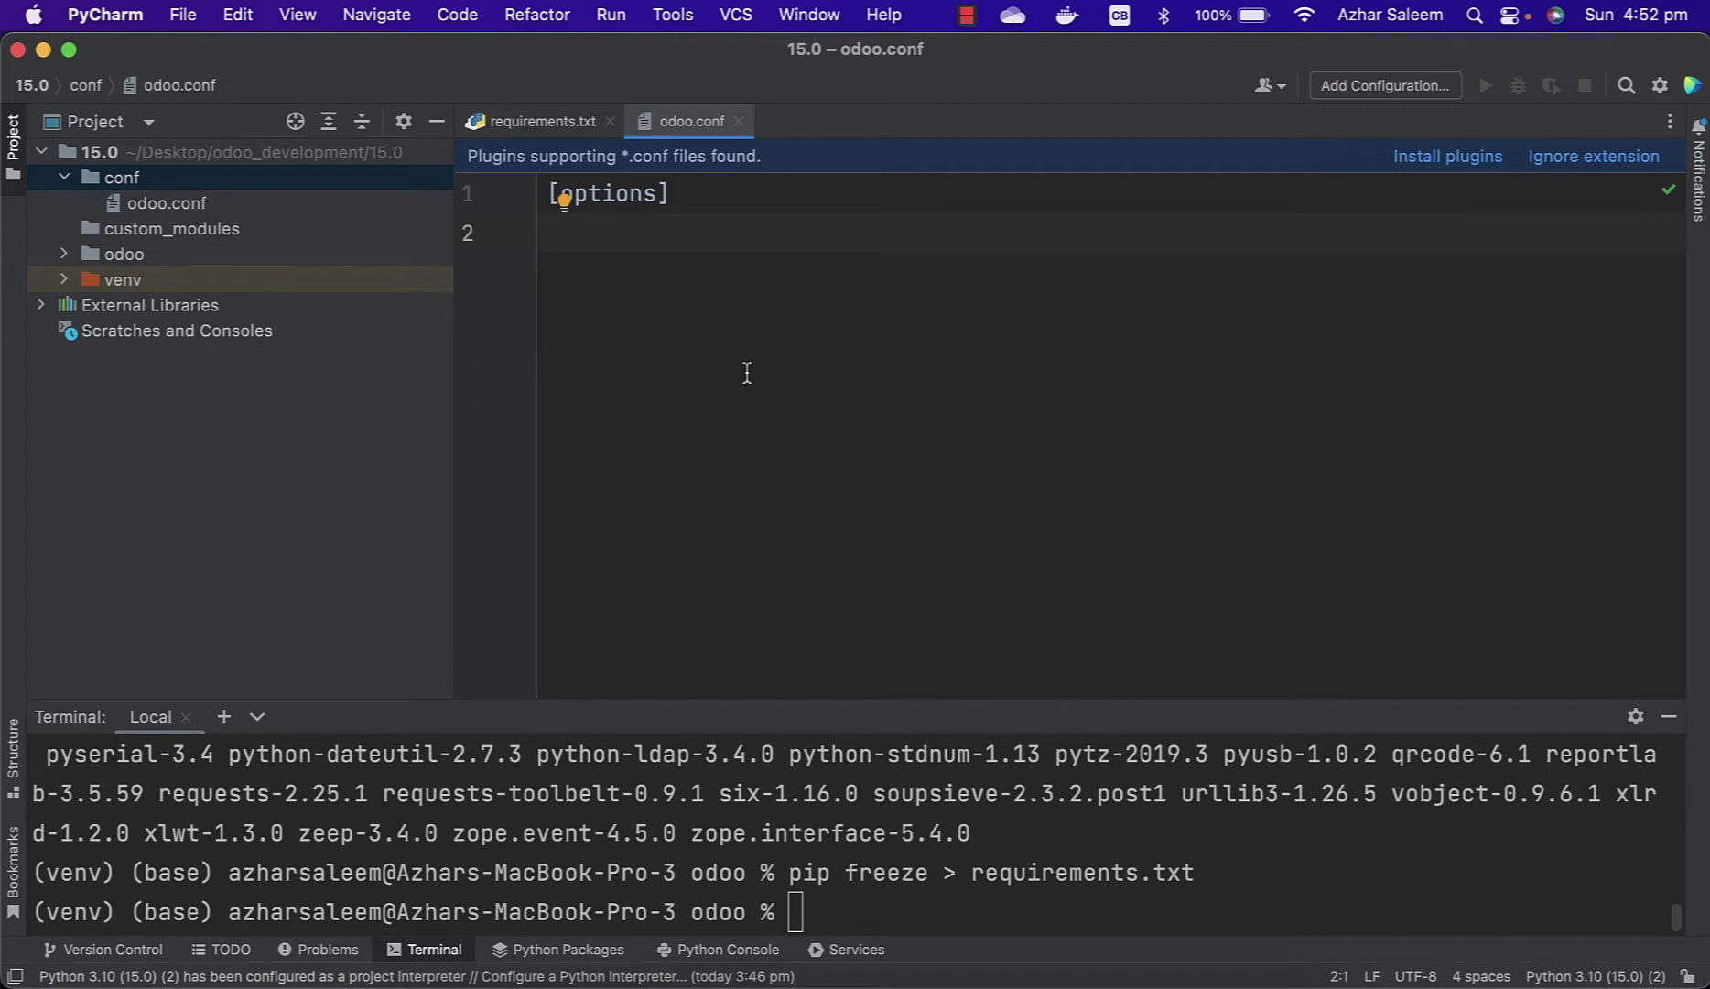
# - Add an 'admin_passwd = ' line below the [options] header in odoo.conf
pyautogui.press('Return')
pyautogui.write('ad')
pyautogui.write('m')
pyautogui.write('in_')
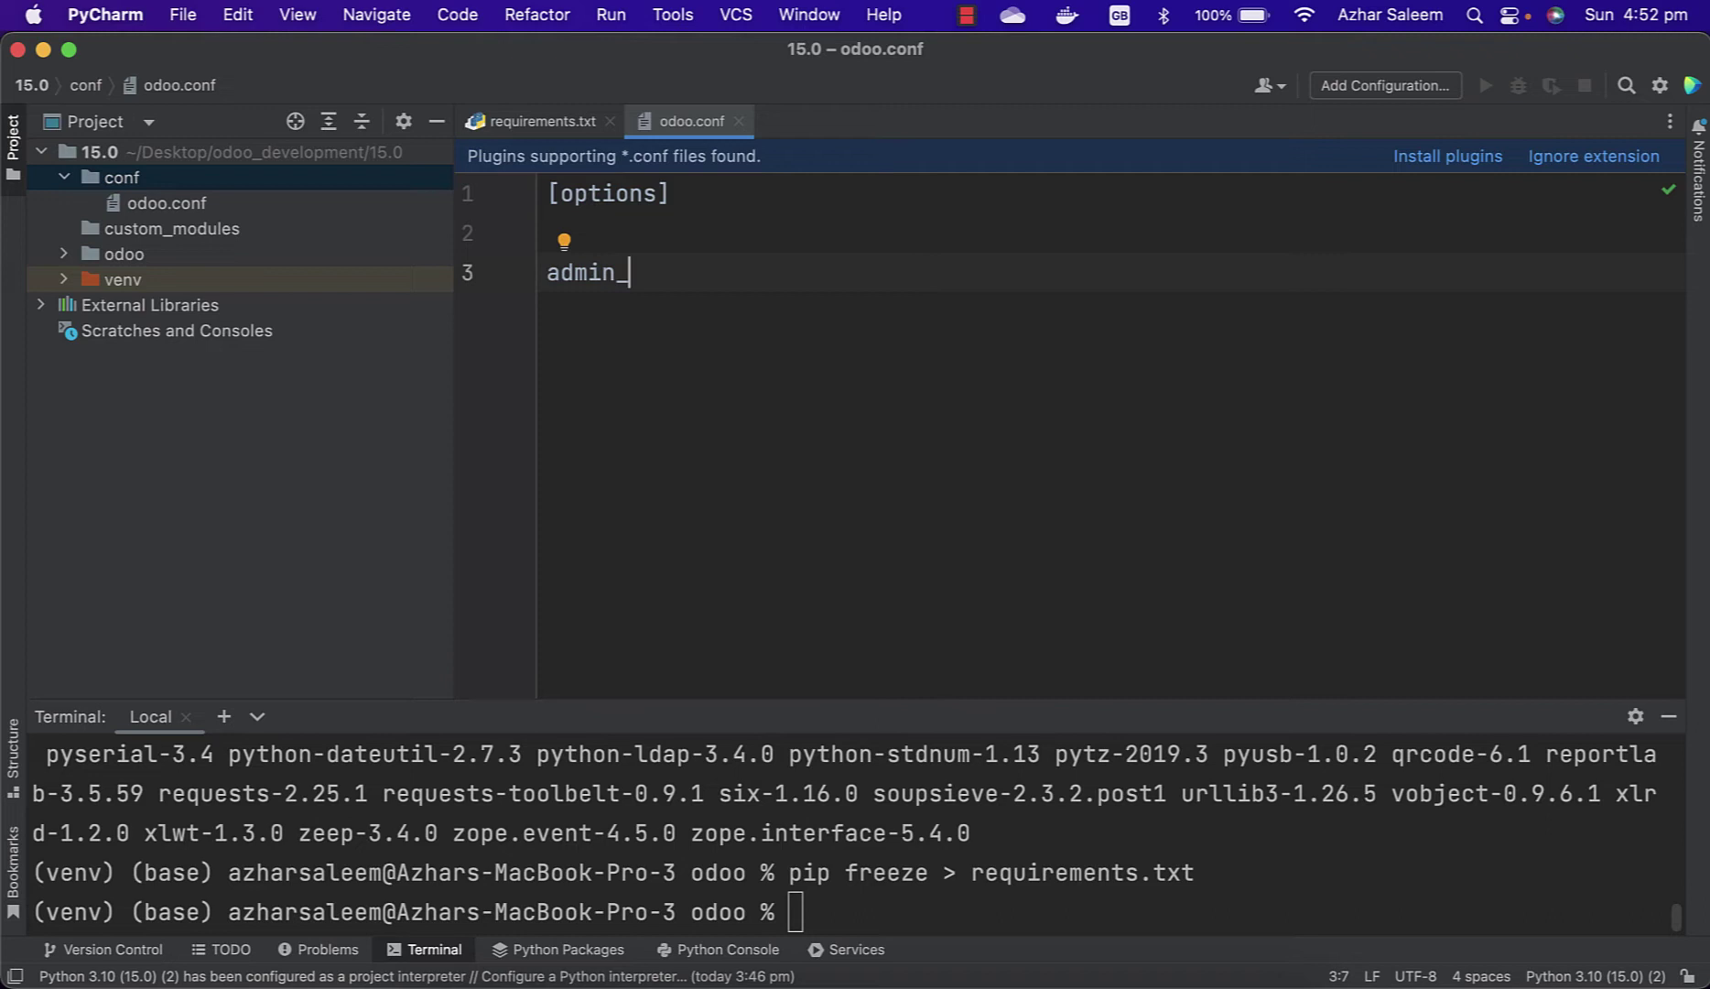
pyautogui.write('pa')
pyautogui.write('ssw')
pyautogui.write('d =')
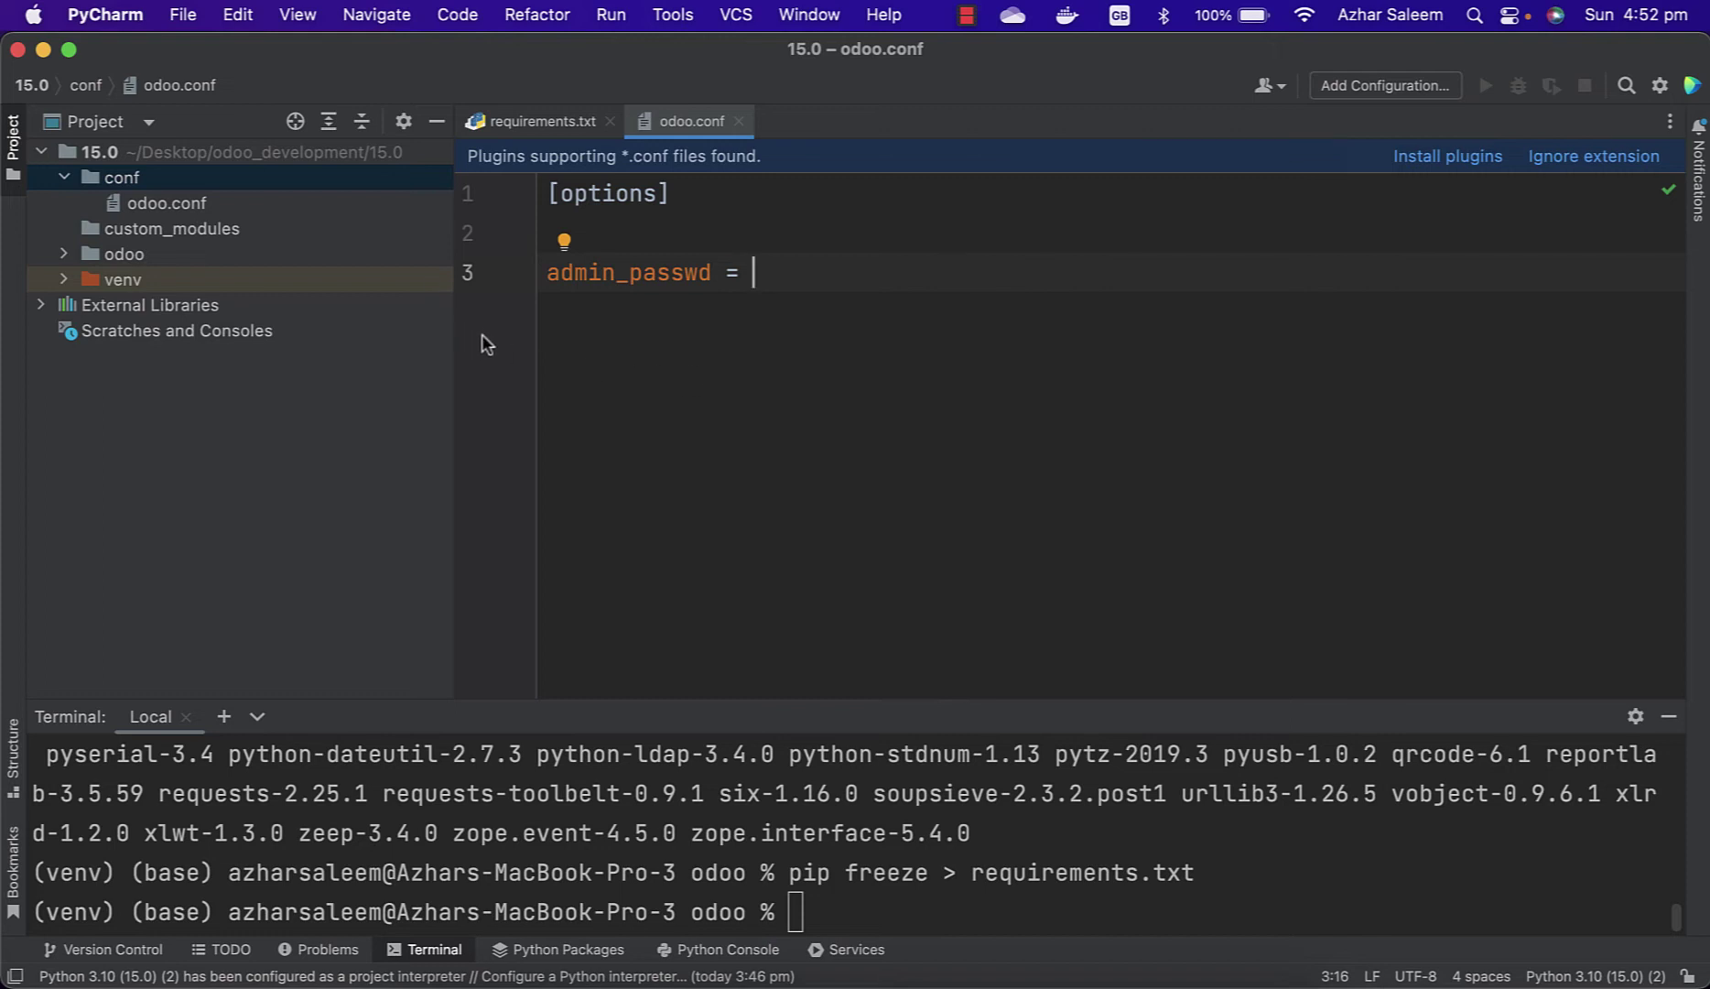
# - Open the sample odoo/debian/odoo.conf and select its configuration lines
pyautogui.click(64, 254)
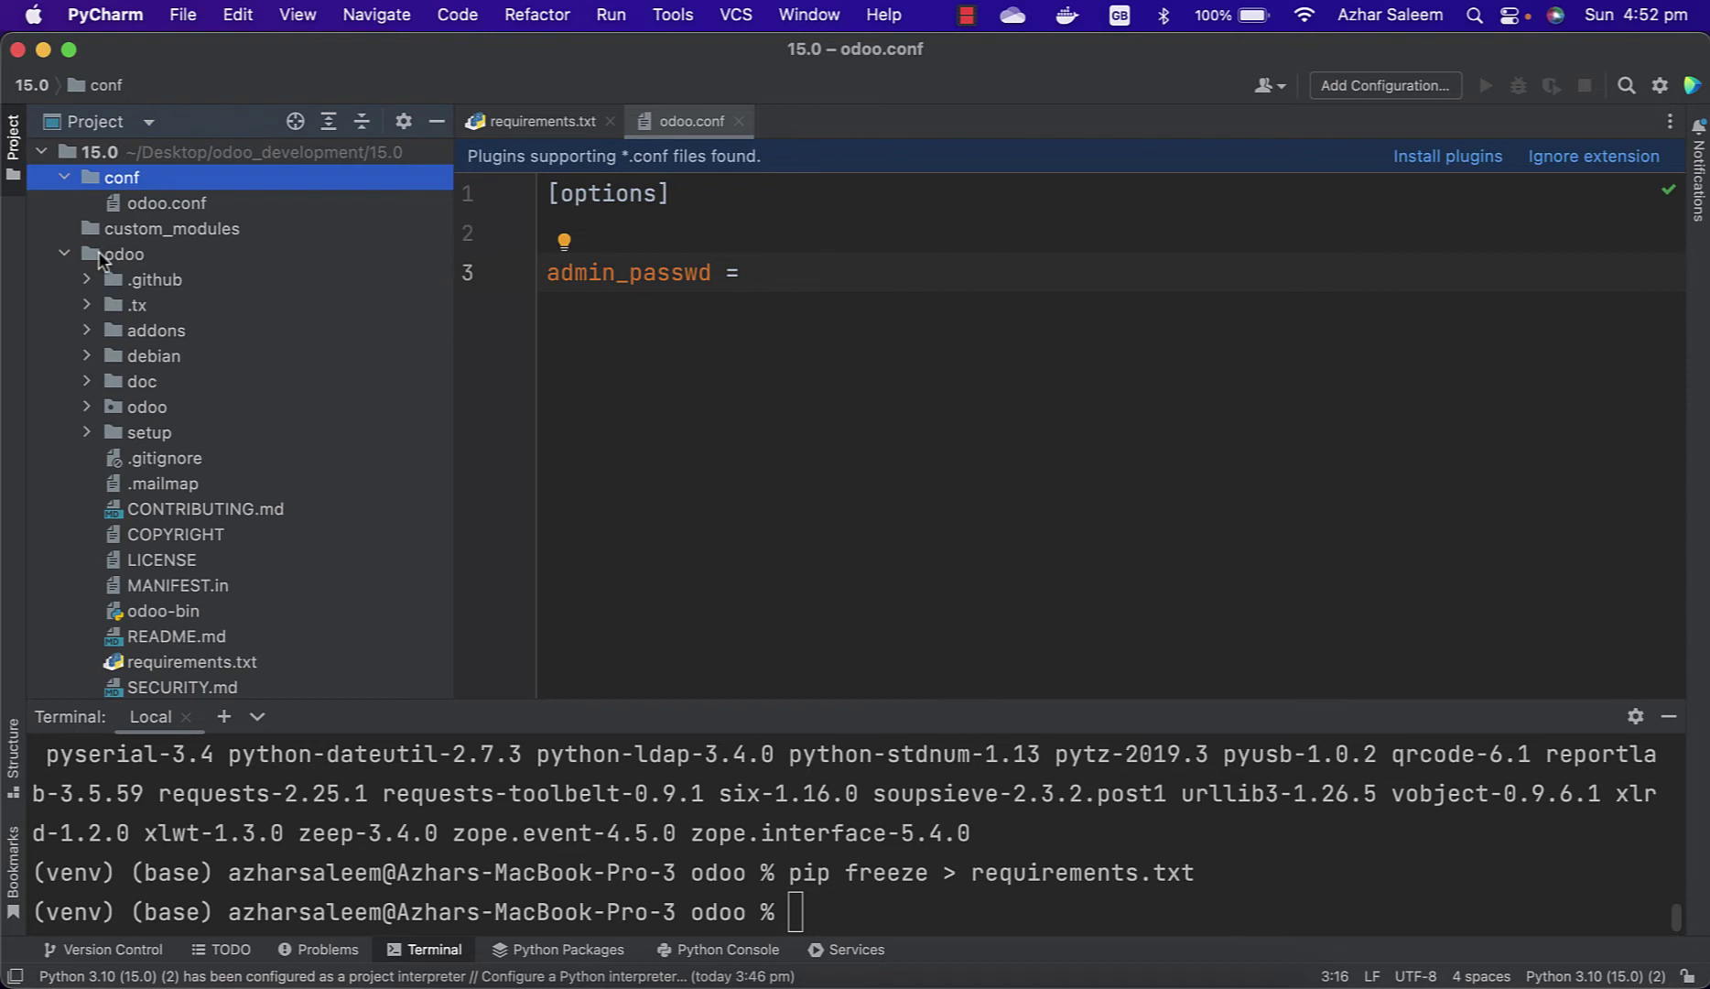
pyautogui.click(97, 256)
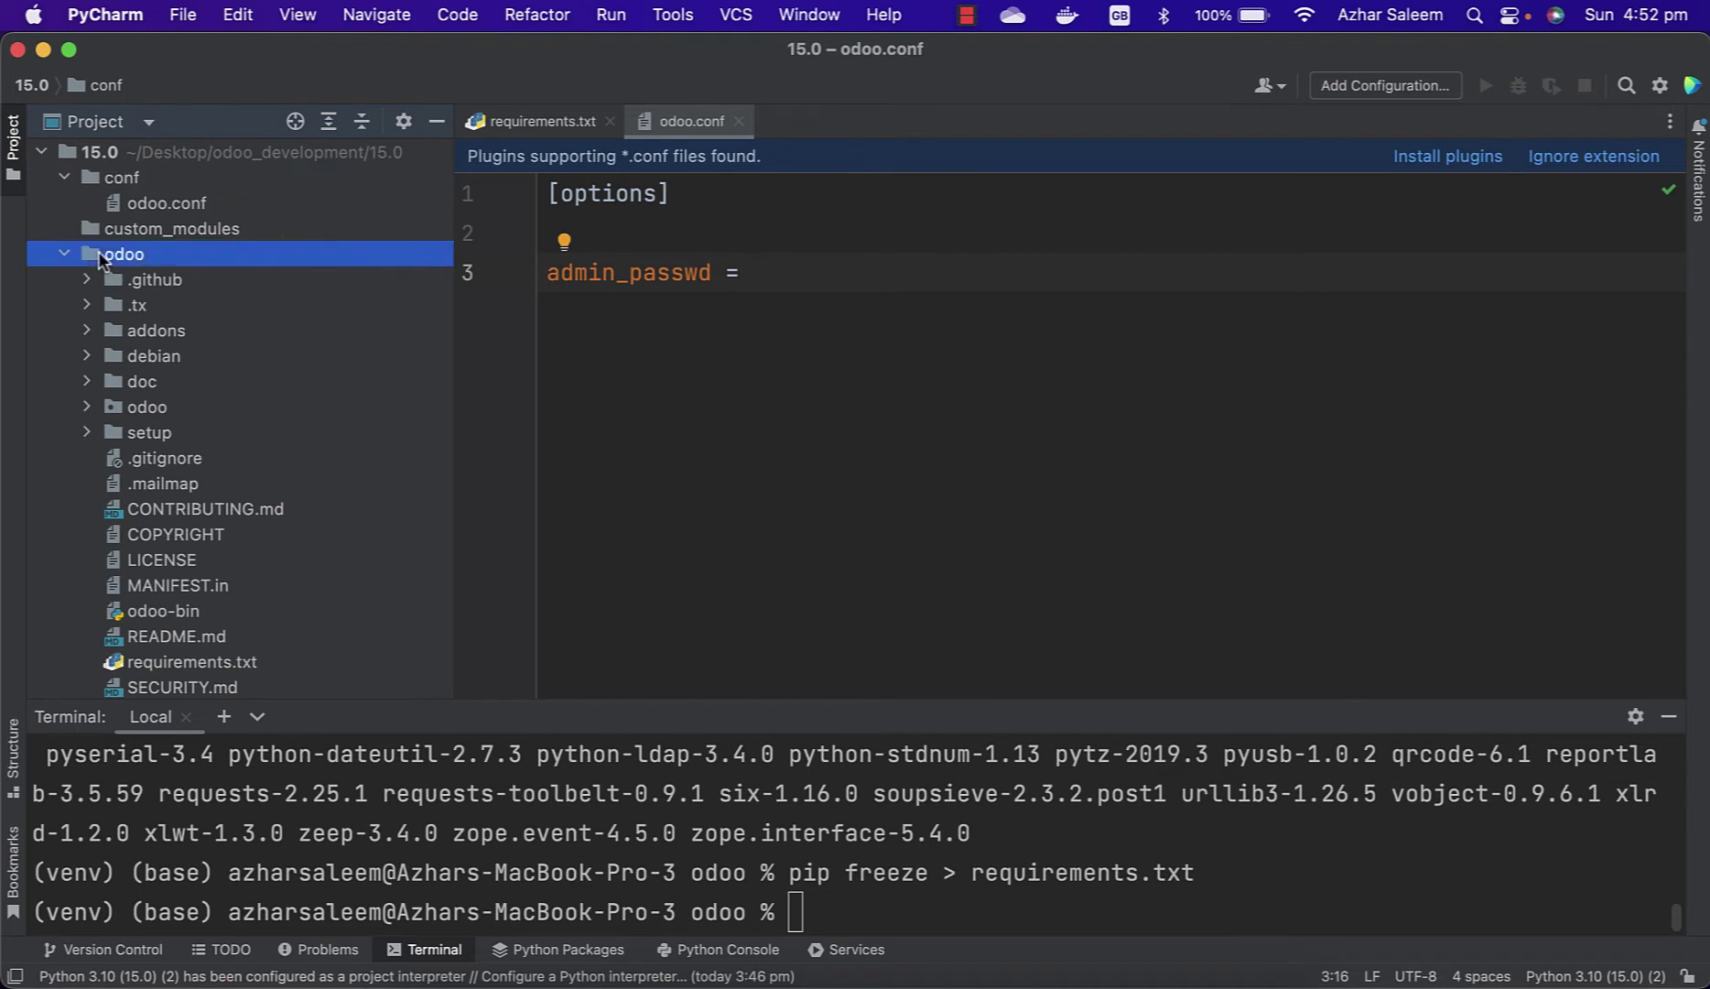
pyautogui.click(87, 359)
pyautogui.scroll(-3, 191, 488)
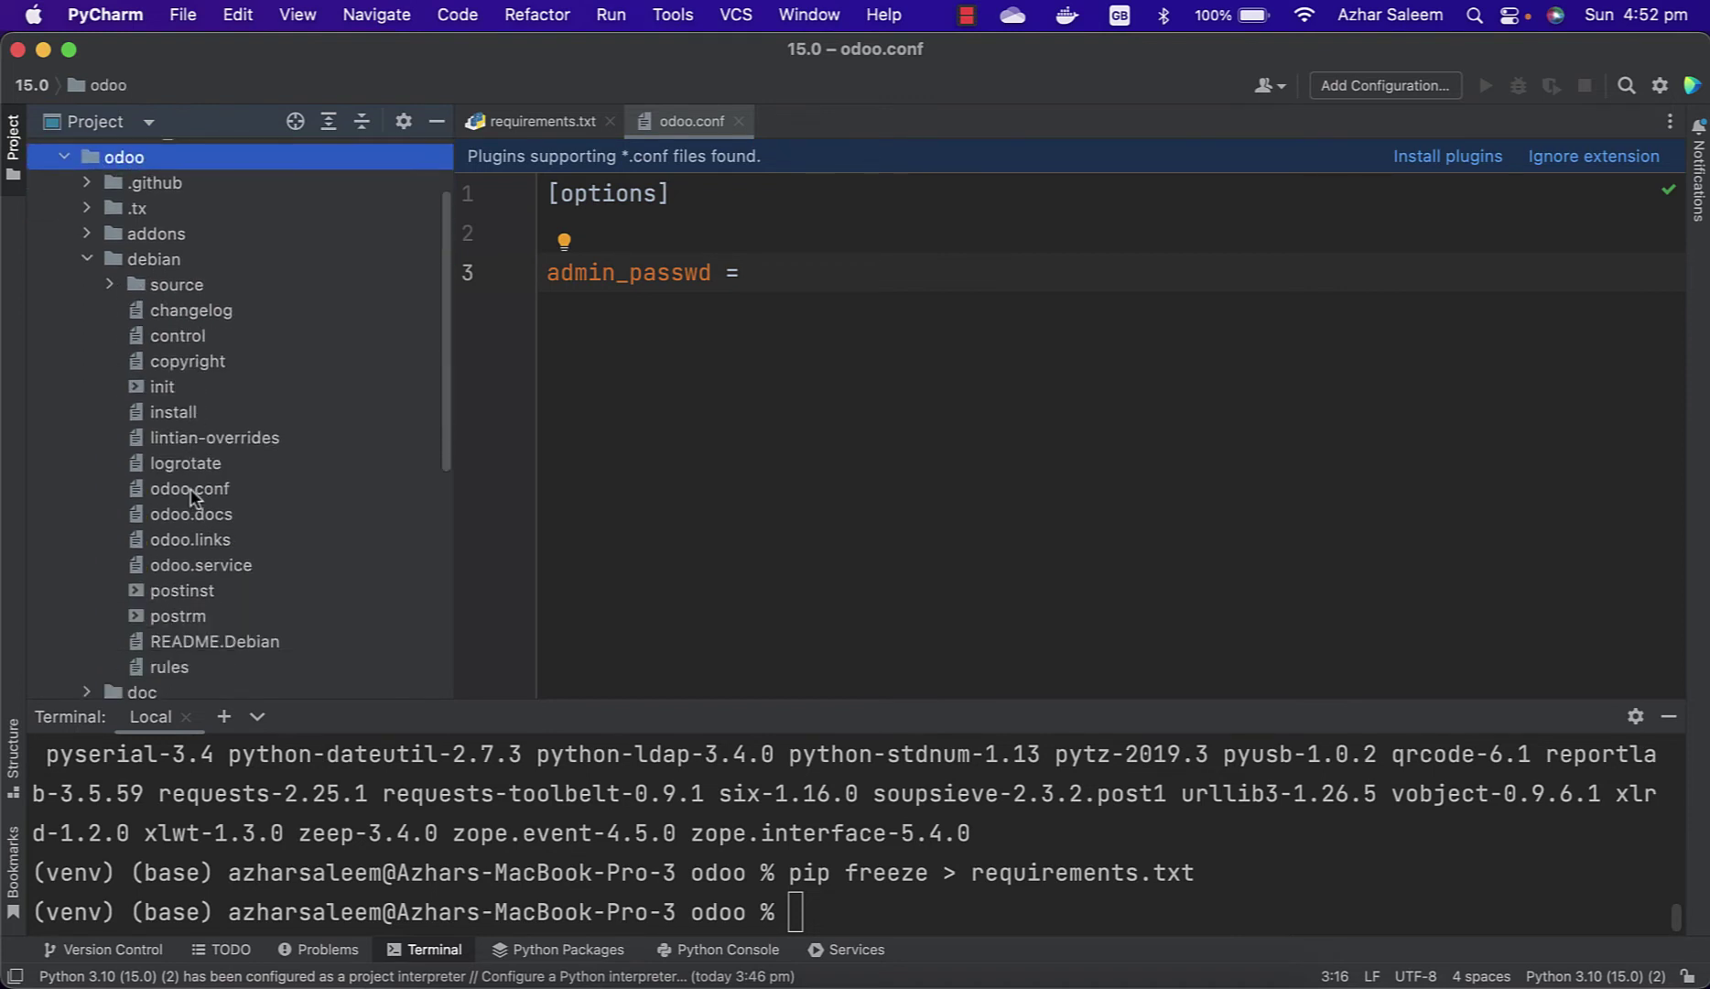
pyautogui.doubleClick(192, 489)
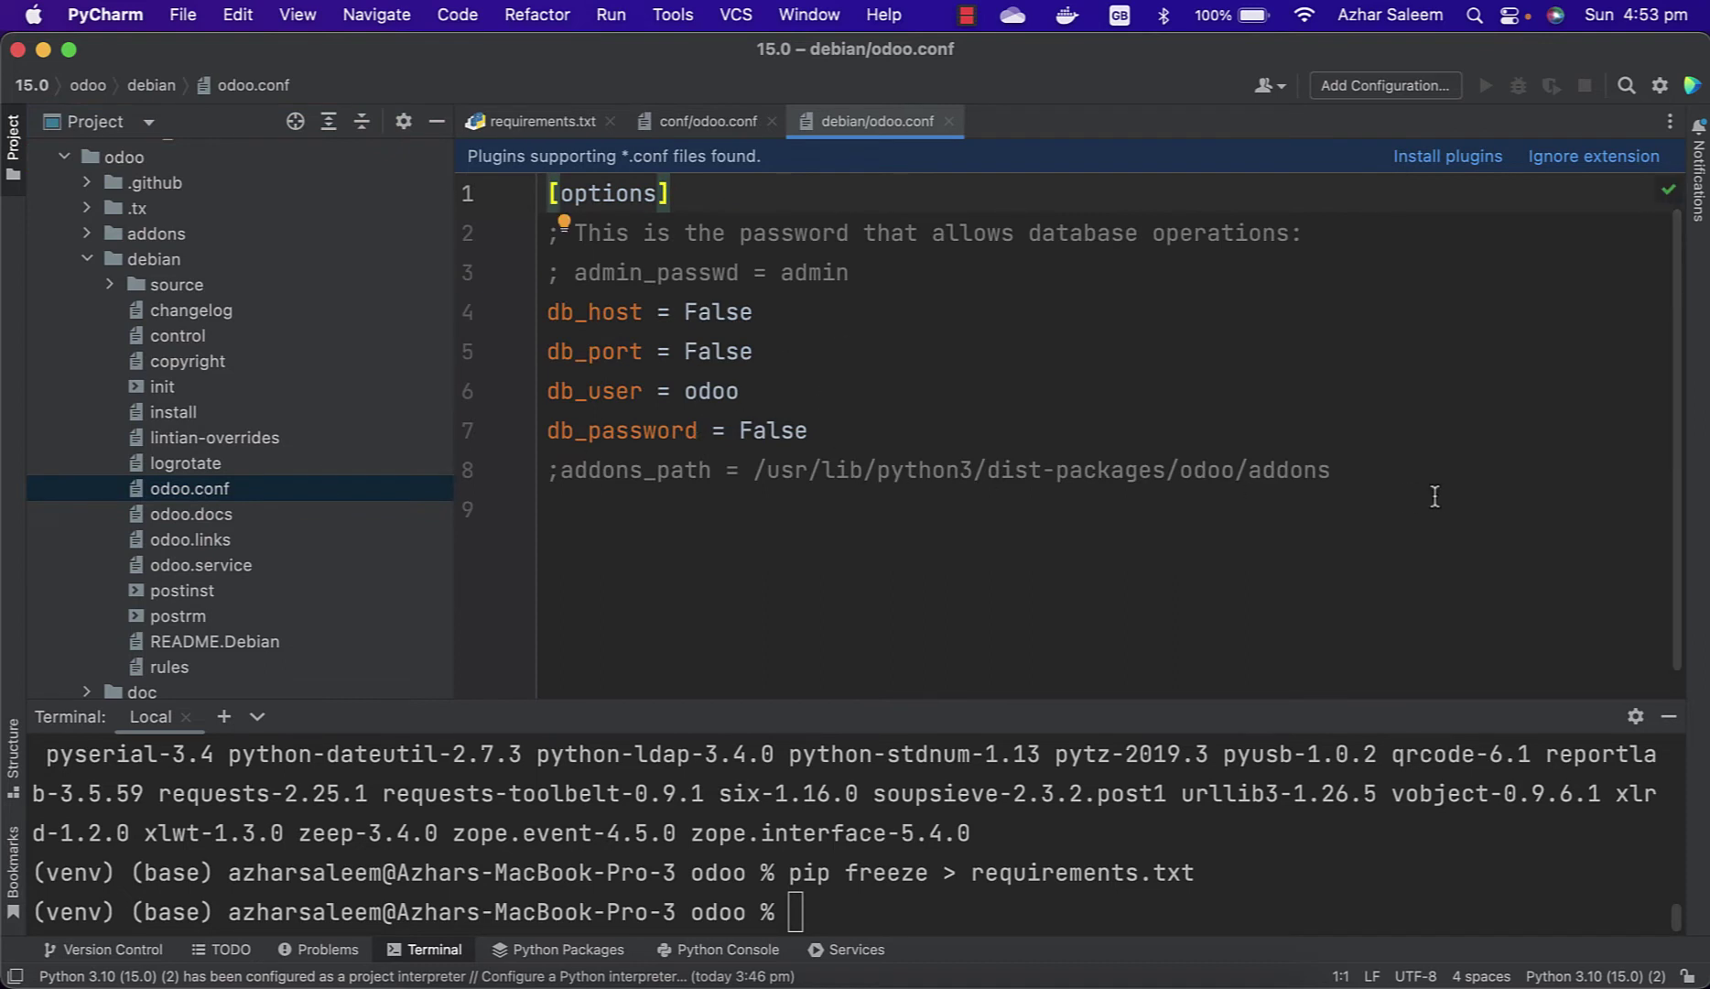
pyautogui.moveTo(1432, 489)
pyautogui.mouseDown()
pyautogui.moveTo(478, 228)
pyautogui.moveTo(470, 197)
pyautogui.mouseUp()
pyautogui.press('super+c')
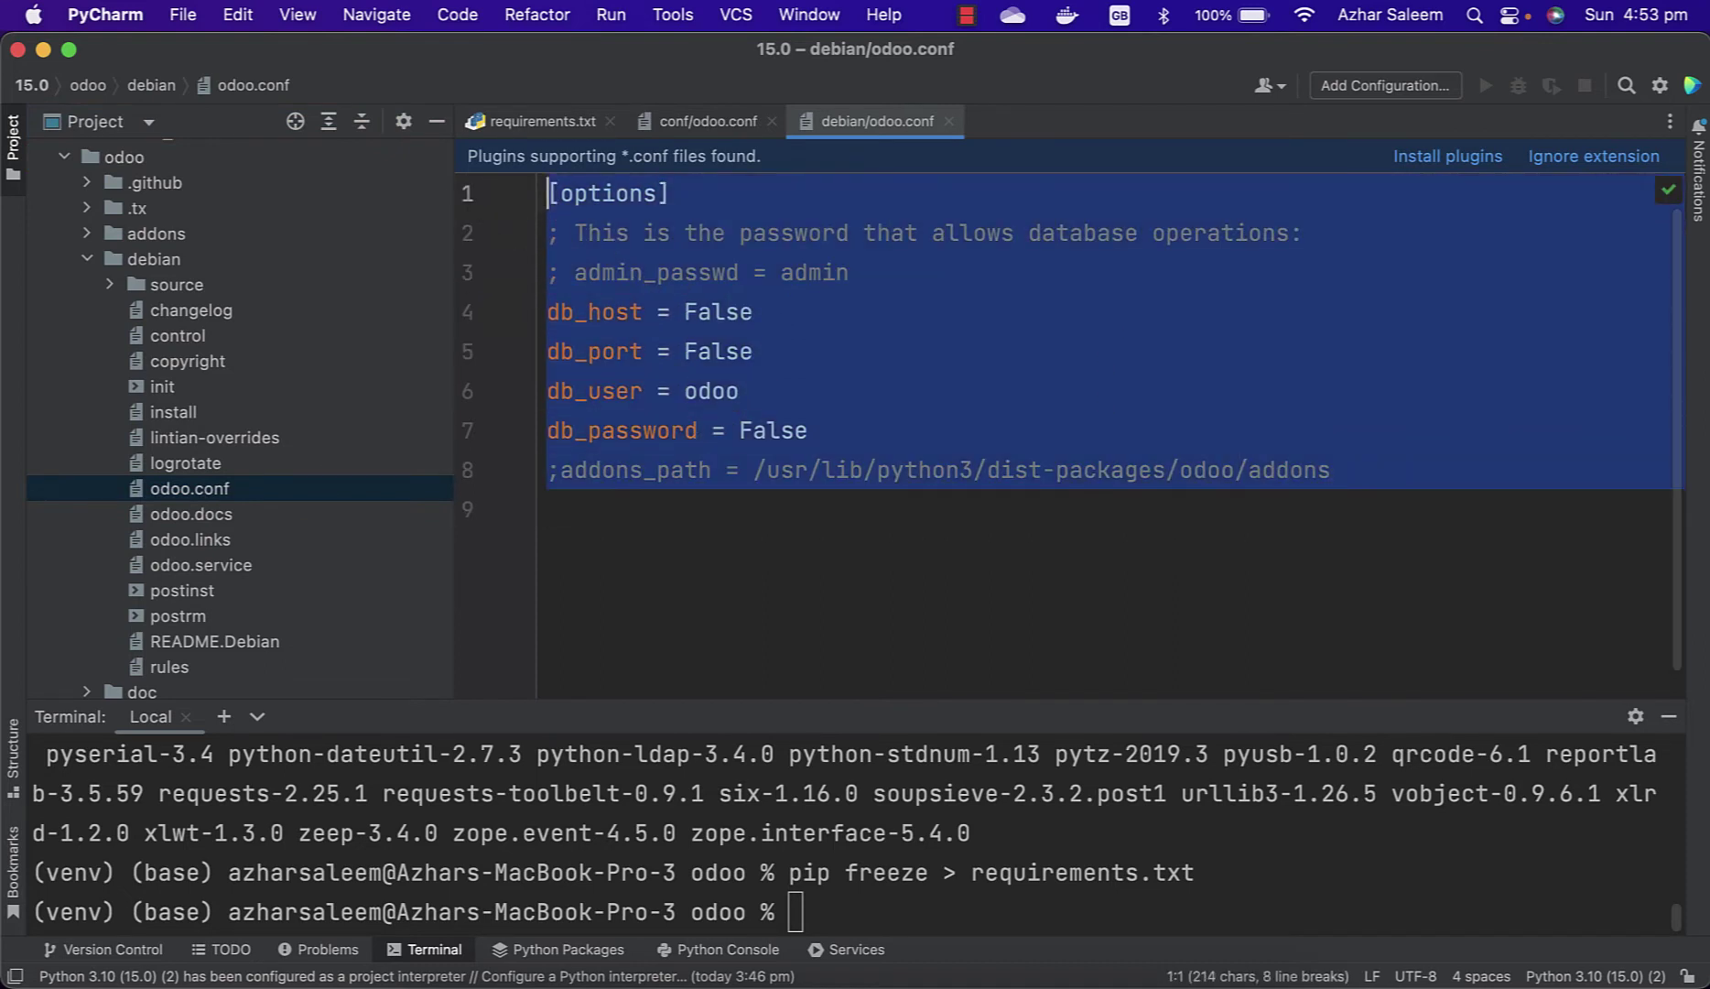
pyautogui.click(704, 123)
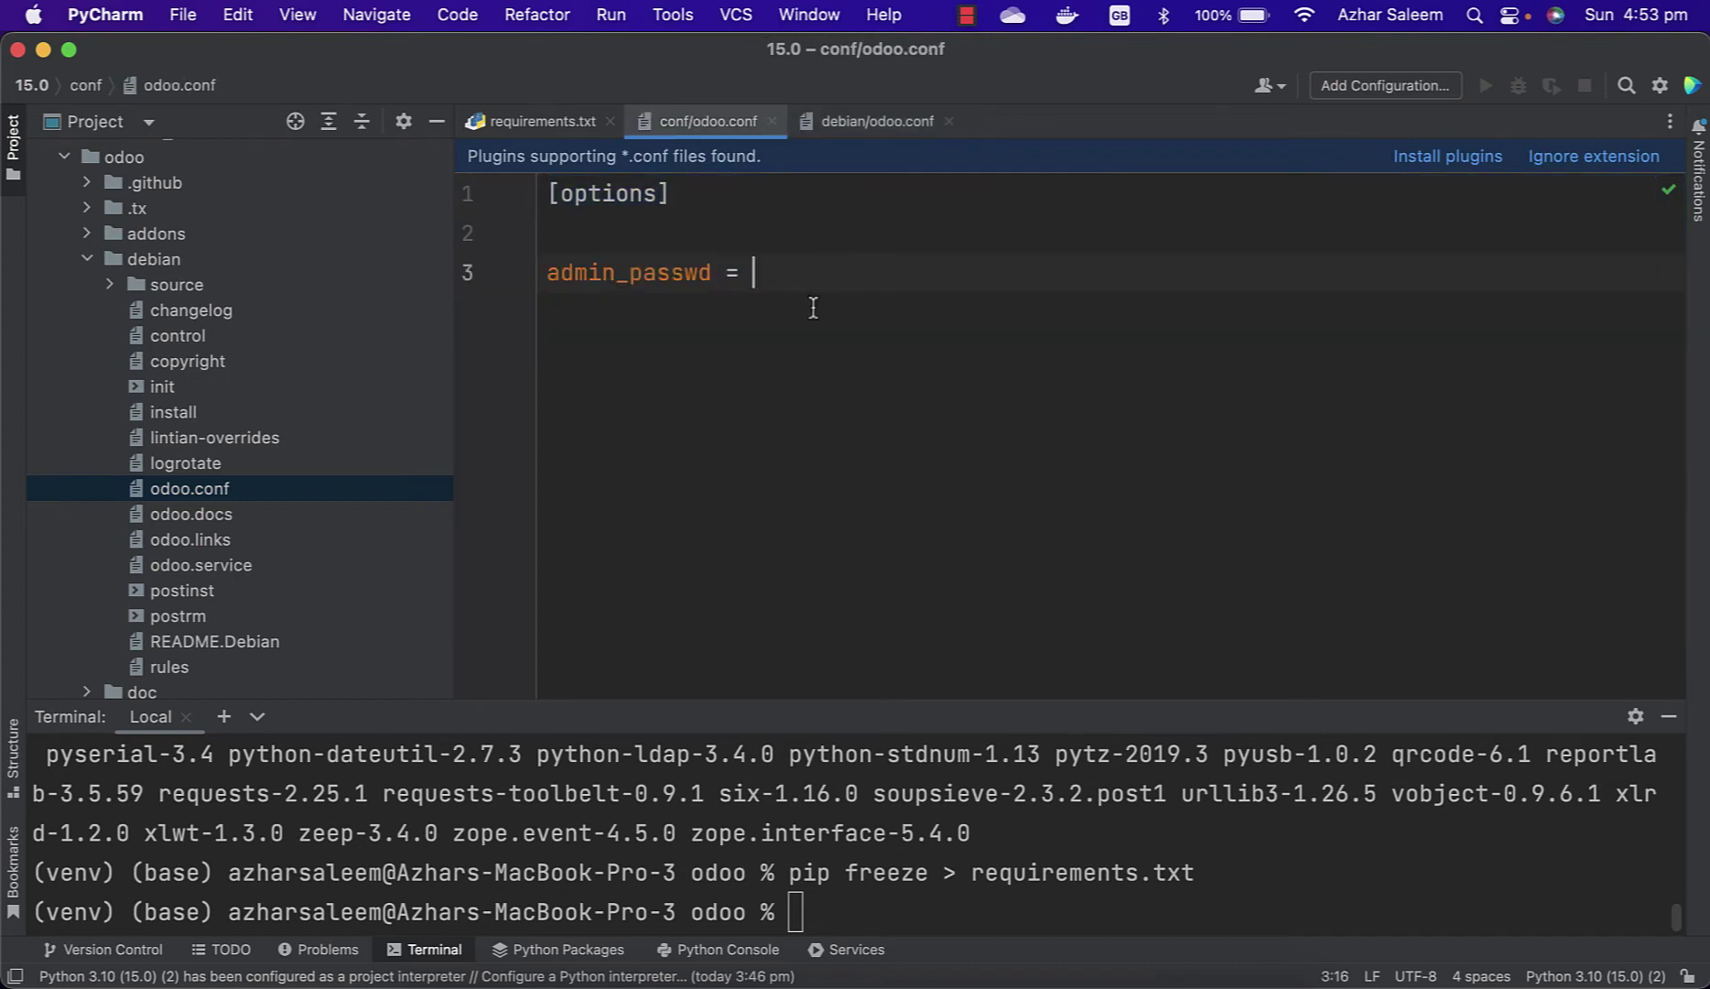
pyautogui.press('super+a')
pyautogui.press('super+v')
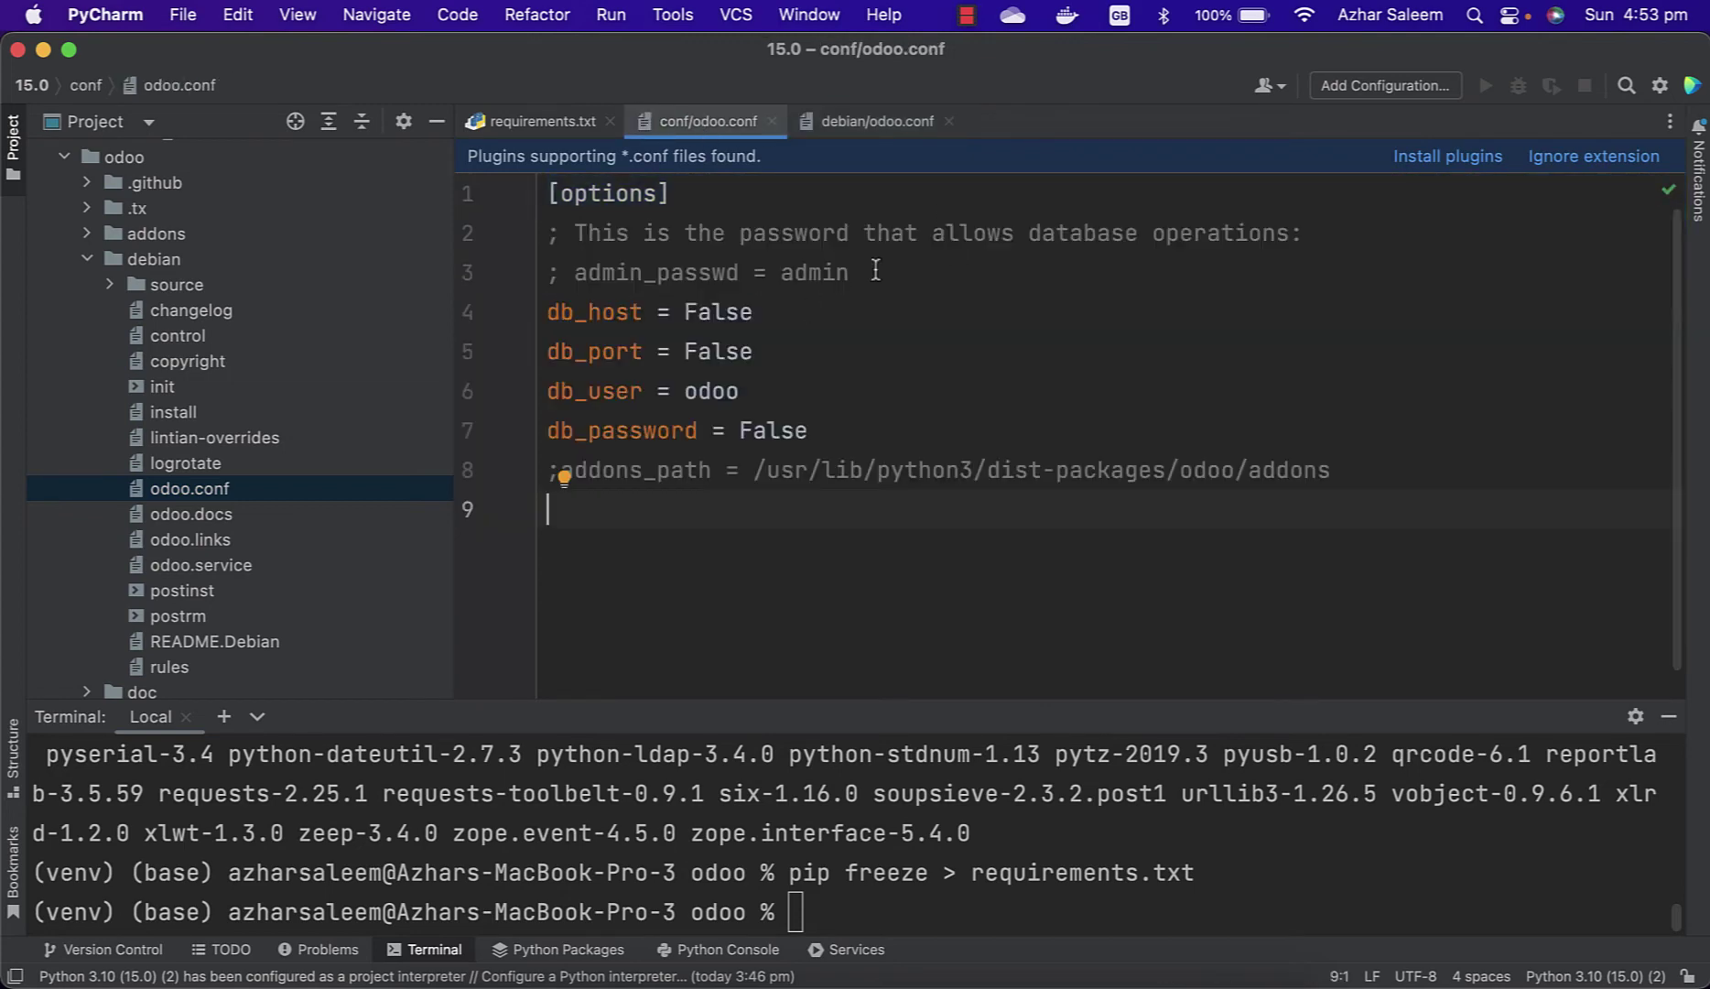
pyautogui.click(1345, 235)
pyautogui.press('super+BackSpace')
pyautogui.press('super+Left')
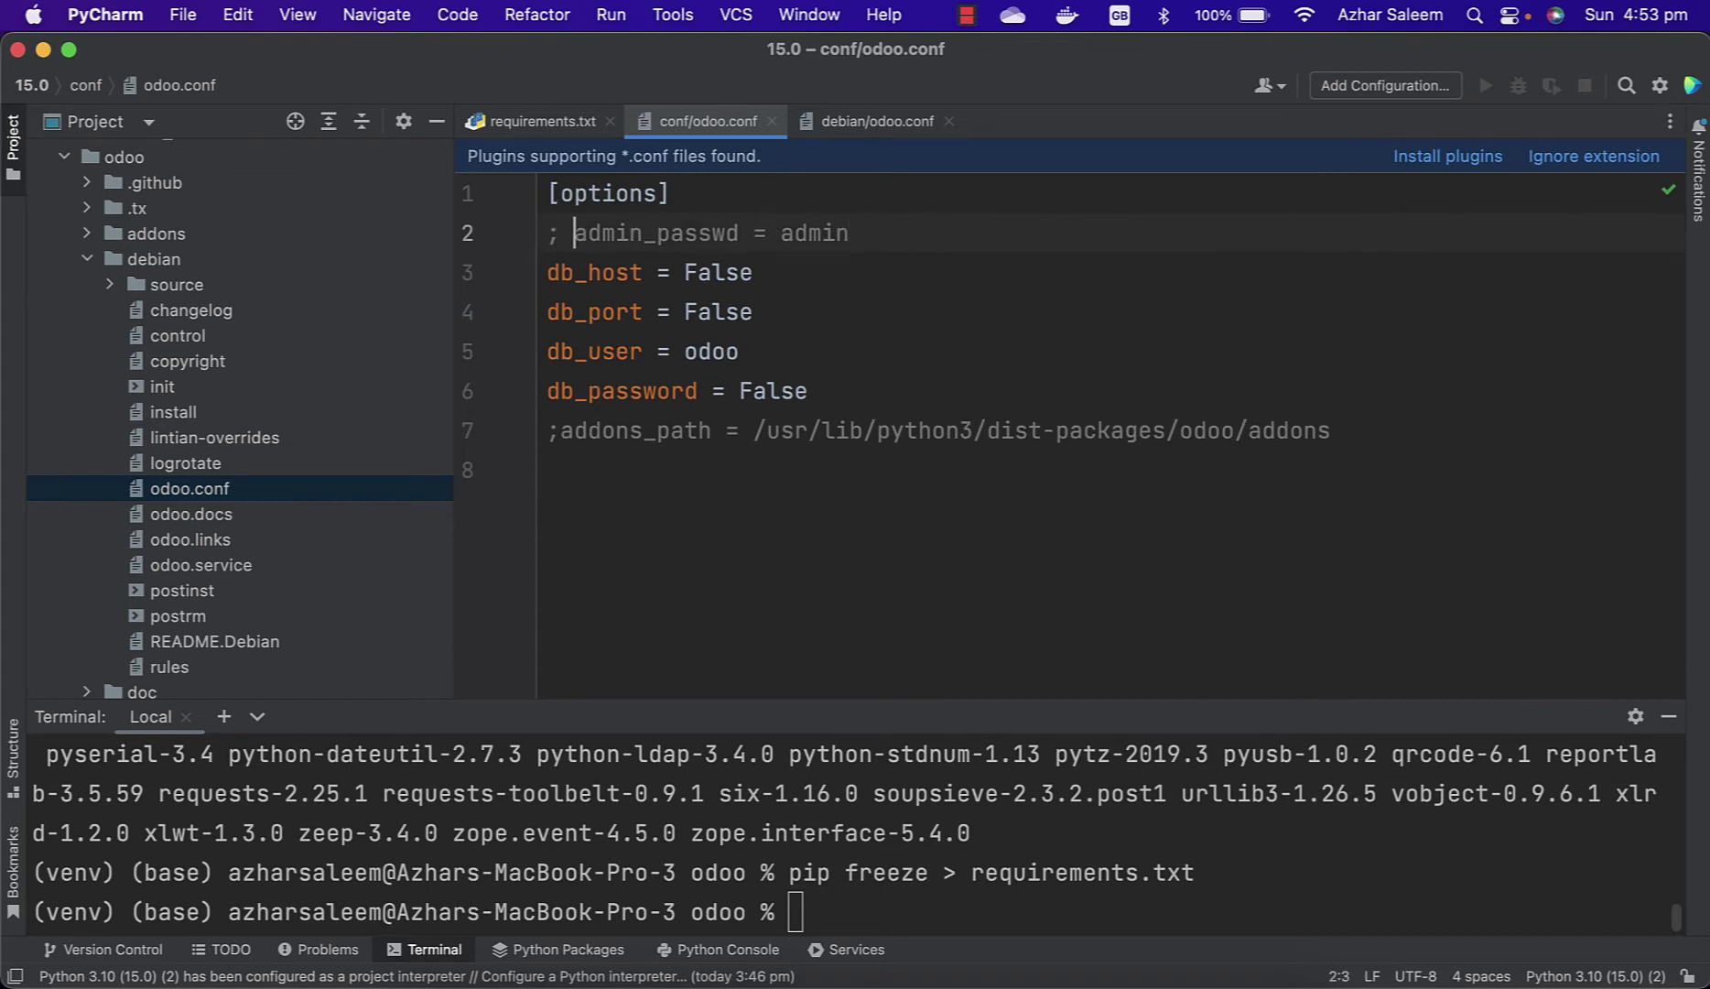
pyautogui.press('Delete')
pyautogui.press('Delete')
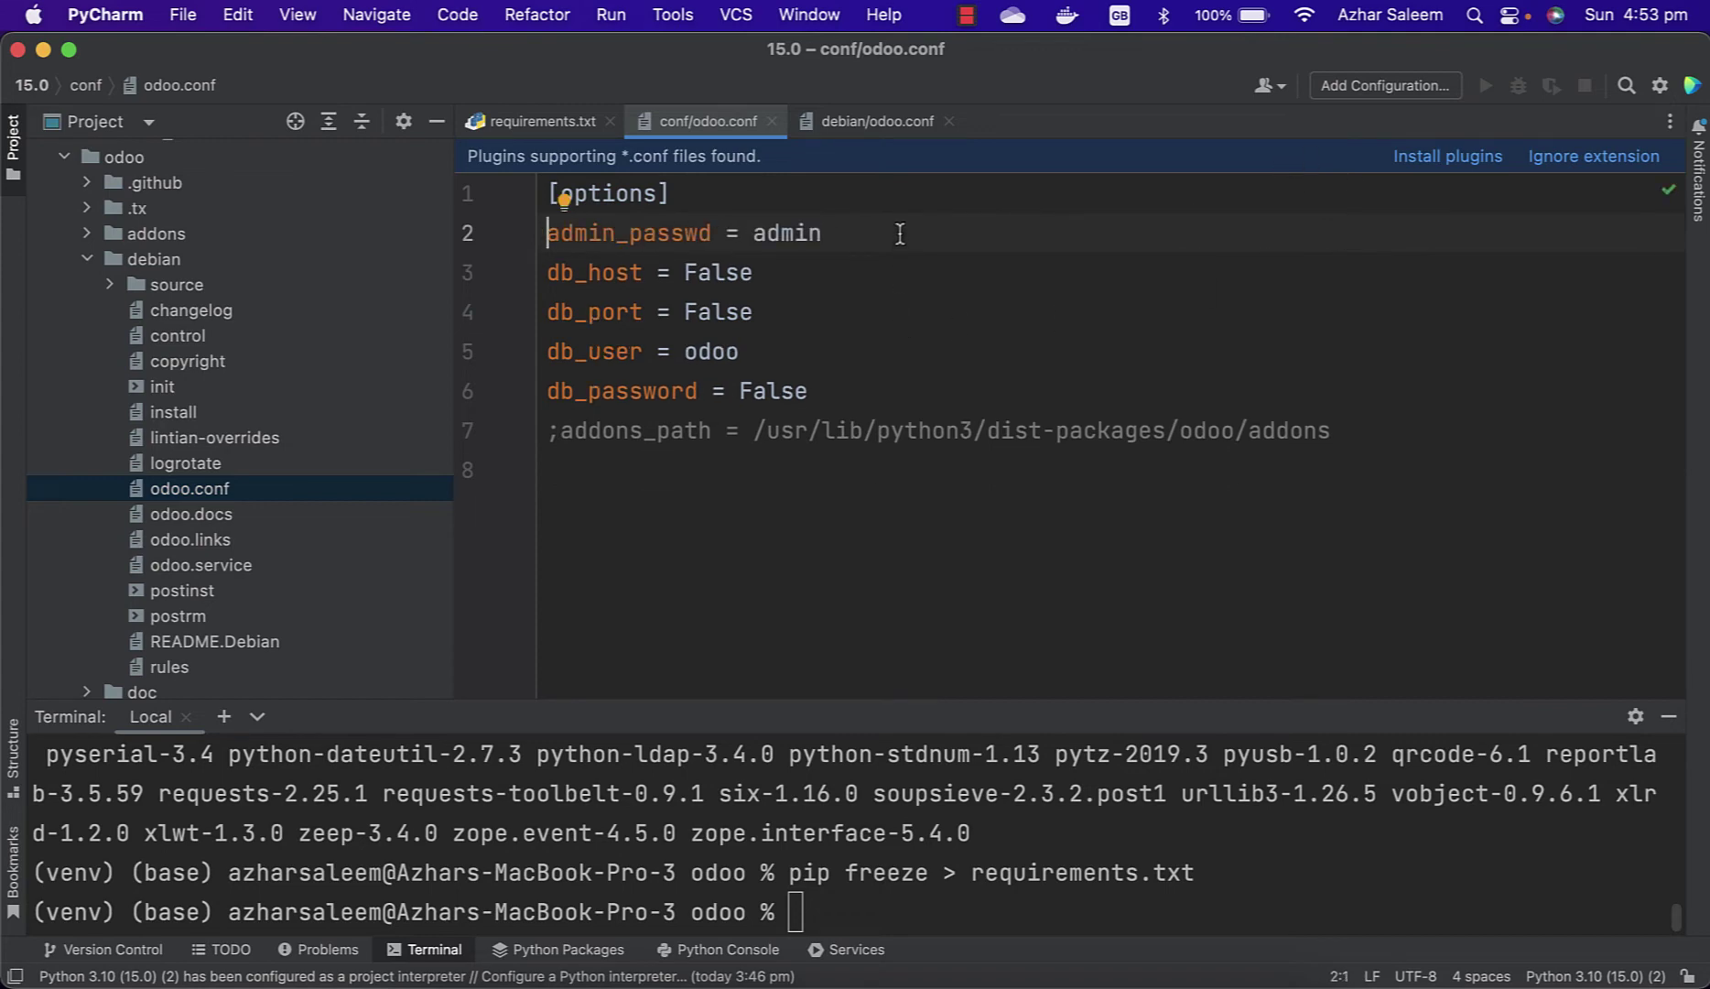
pyautogui.click(870, 195)
pyautogui.press('Return')
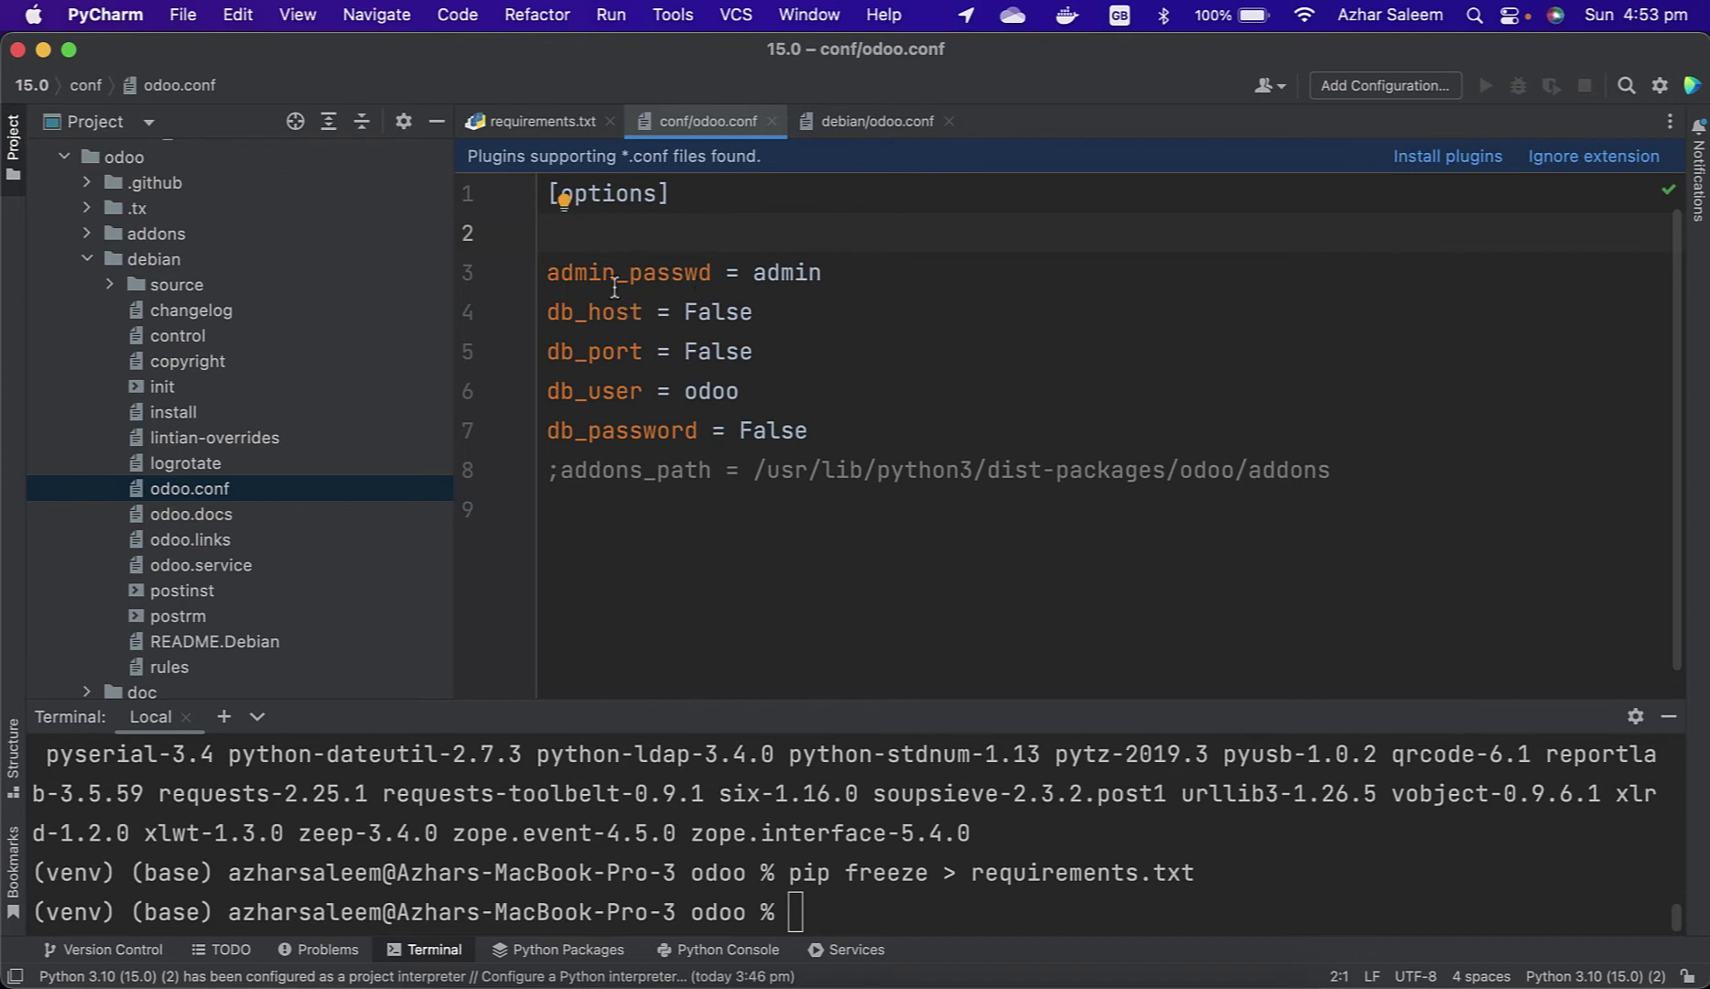
pyautogui.moveTo(716, 272); pyautogui.dragTo(629, 274)
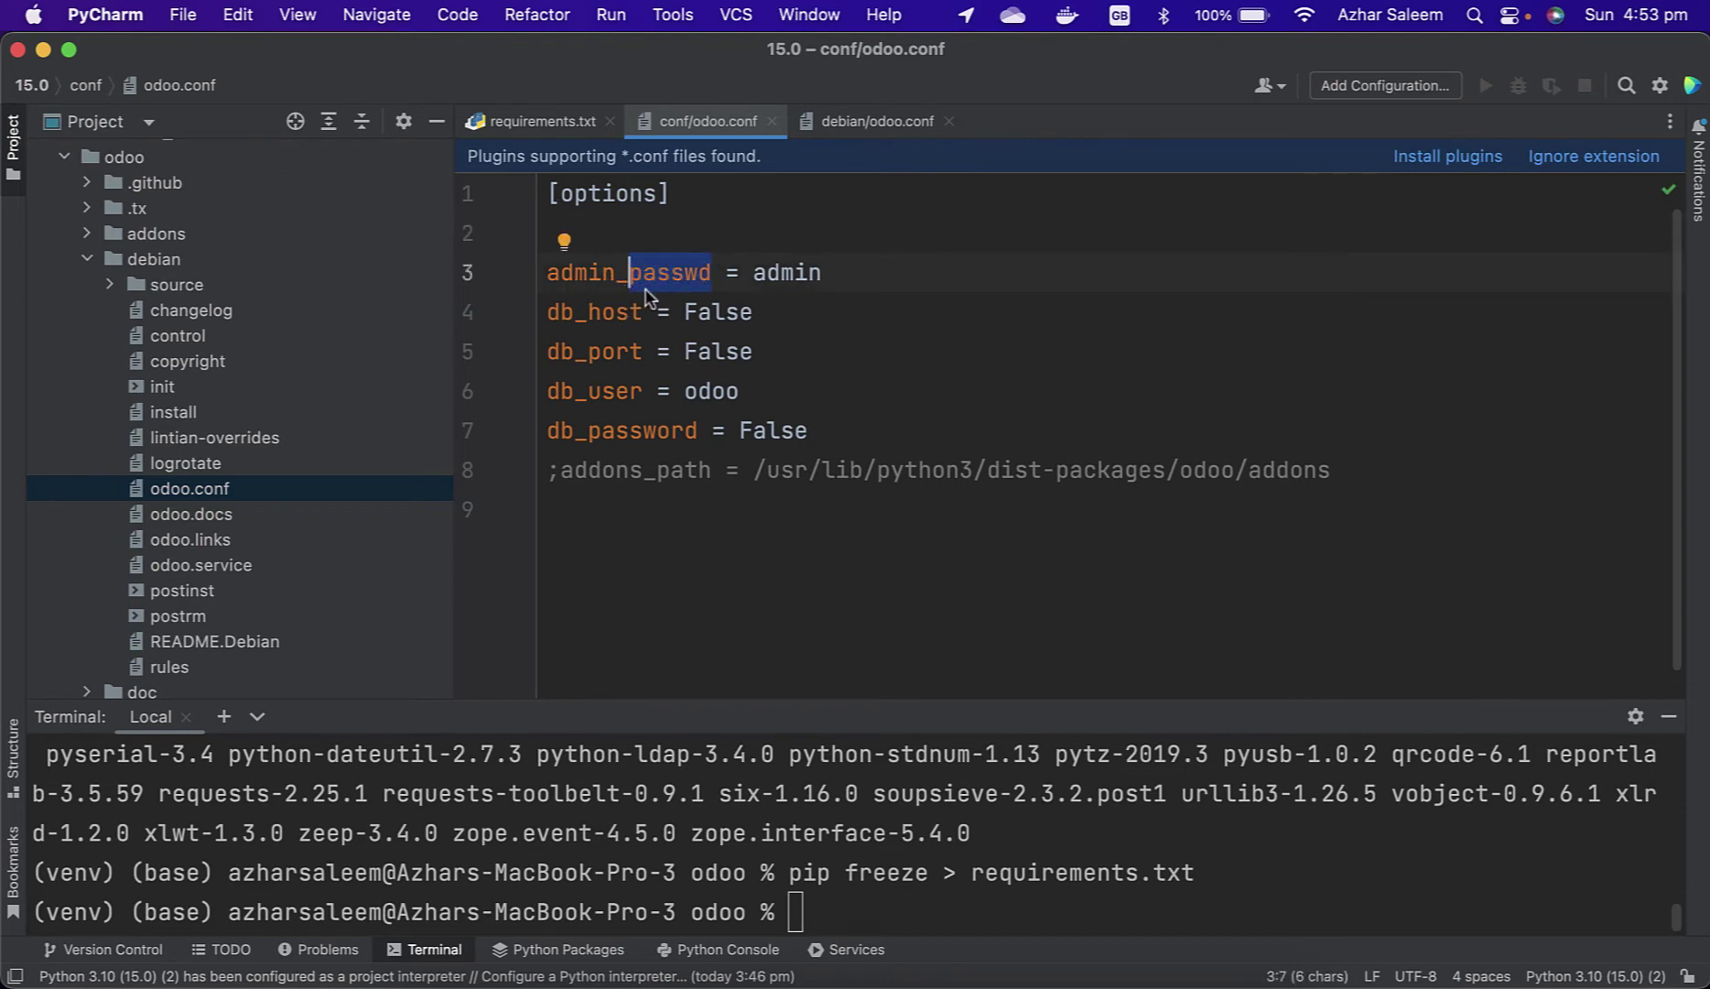
pyautogui.click(777, 289)
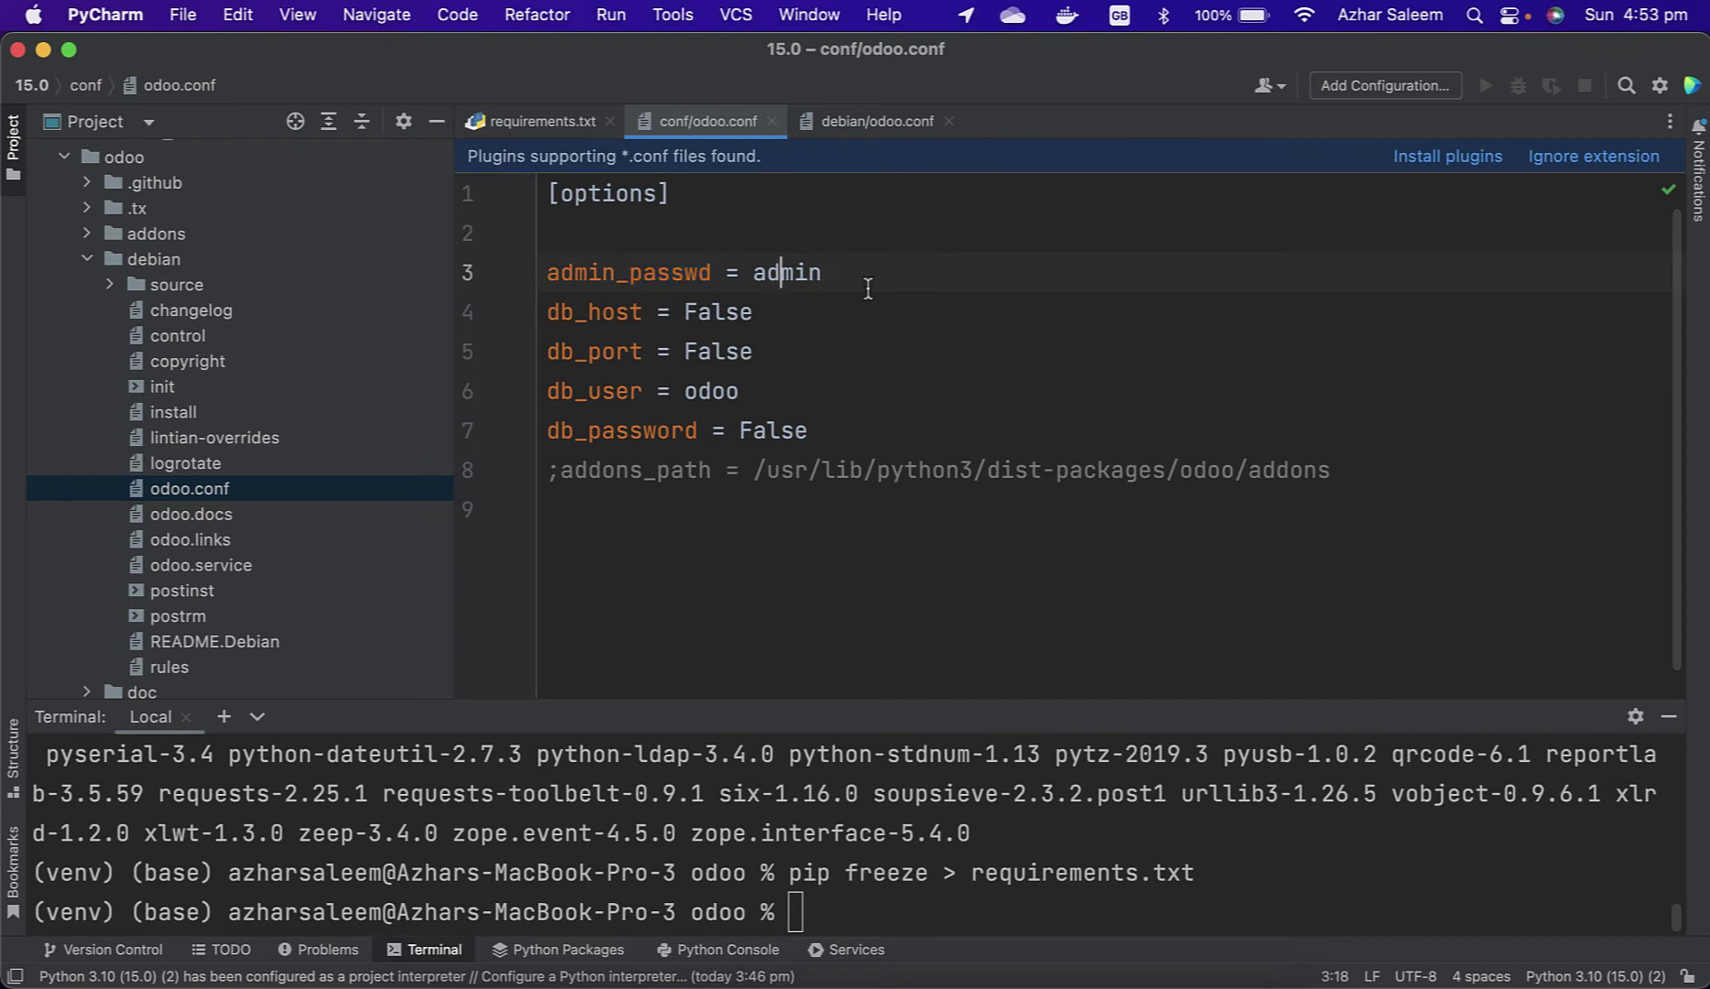
pyautogui.press('Right')
pyautogui.press('Right')
pyautogui.press('Right')
pyautogui.moveTo(877, 272); pyautogui.dragTo(765, 282)
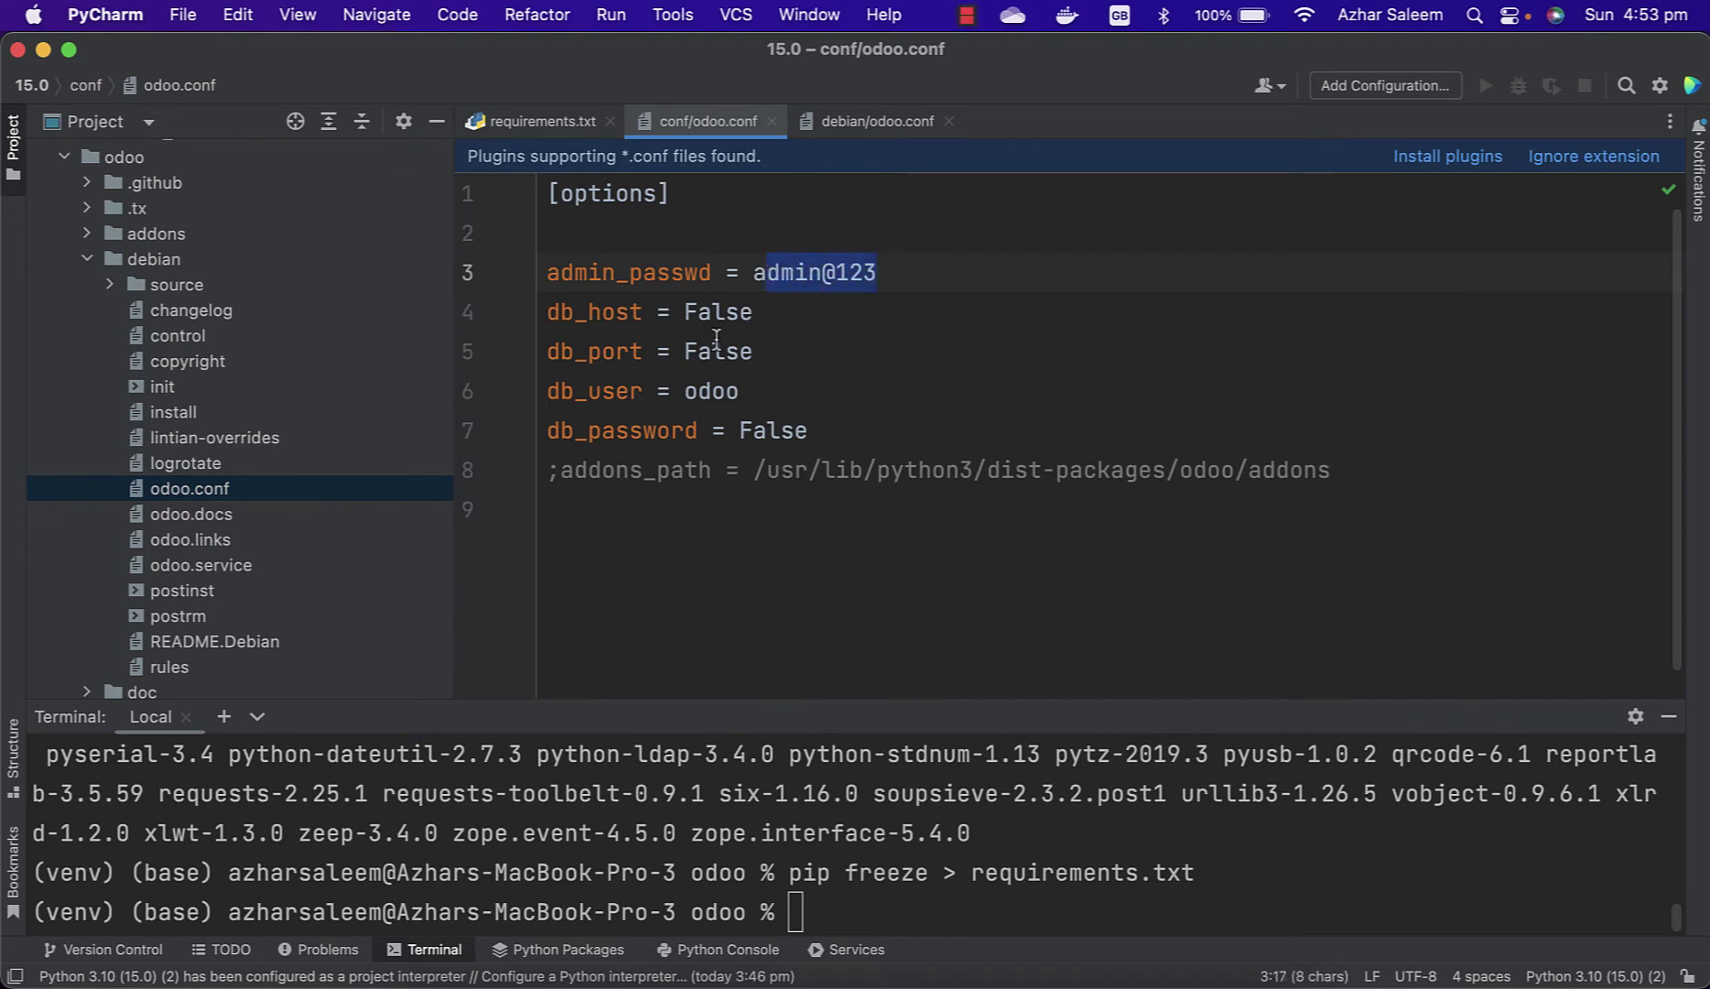
# - Set db_host to localhost, db_port to 5432 and db_user to odoo_user, checking the role in pgAdmin
pyautogui.click(742, 312)
pyautogui.doubleClick(742, 313)
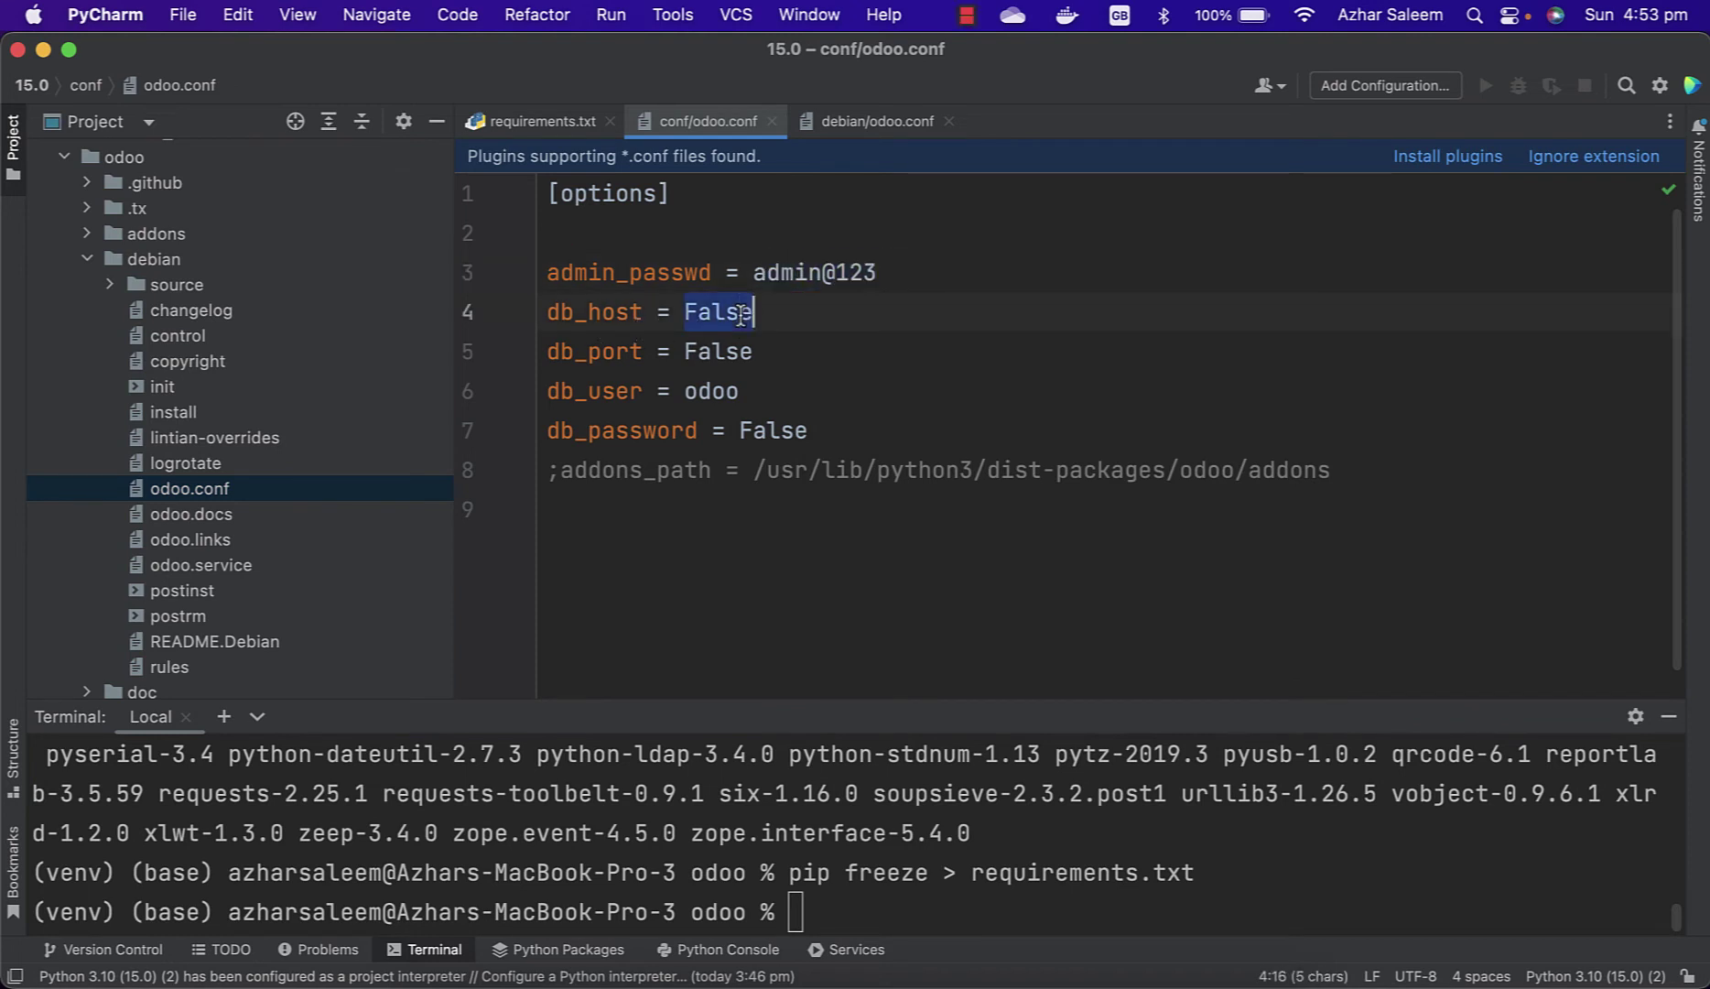
pyautogui.write('loca')
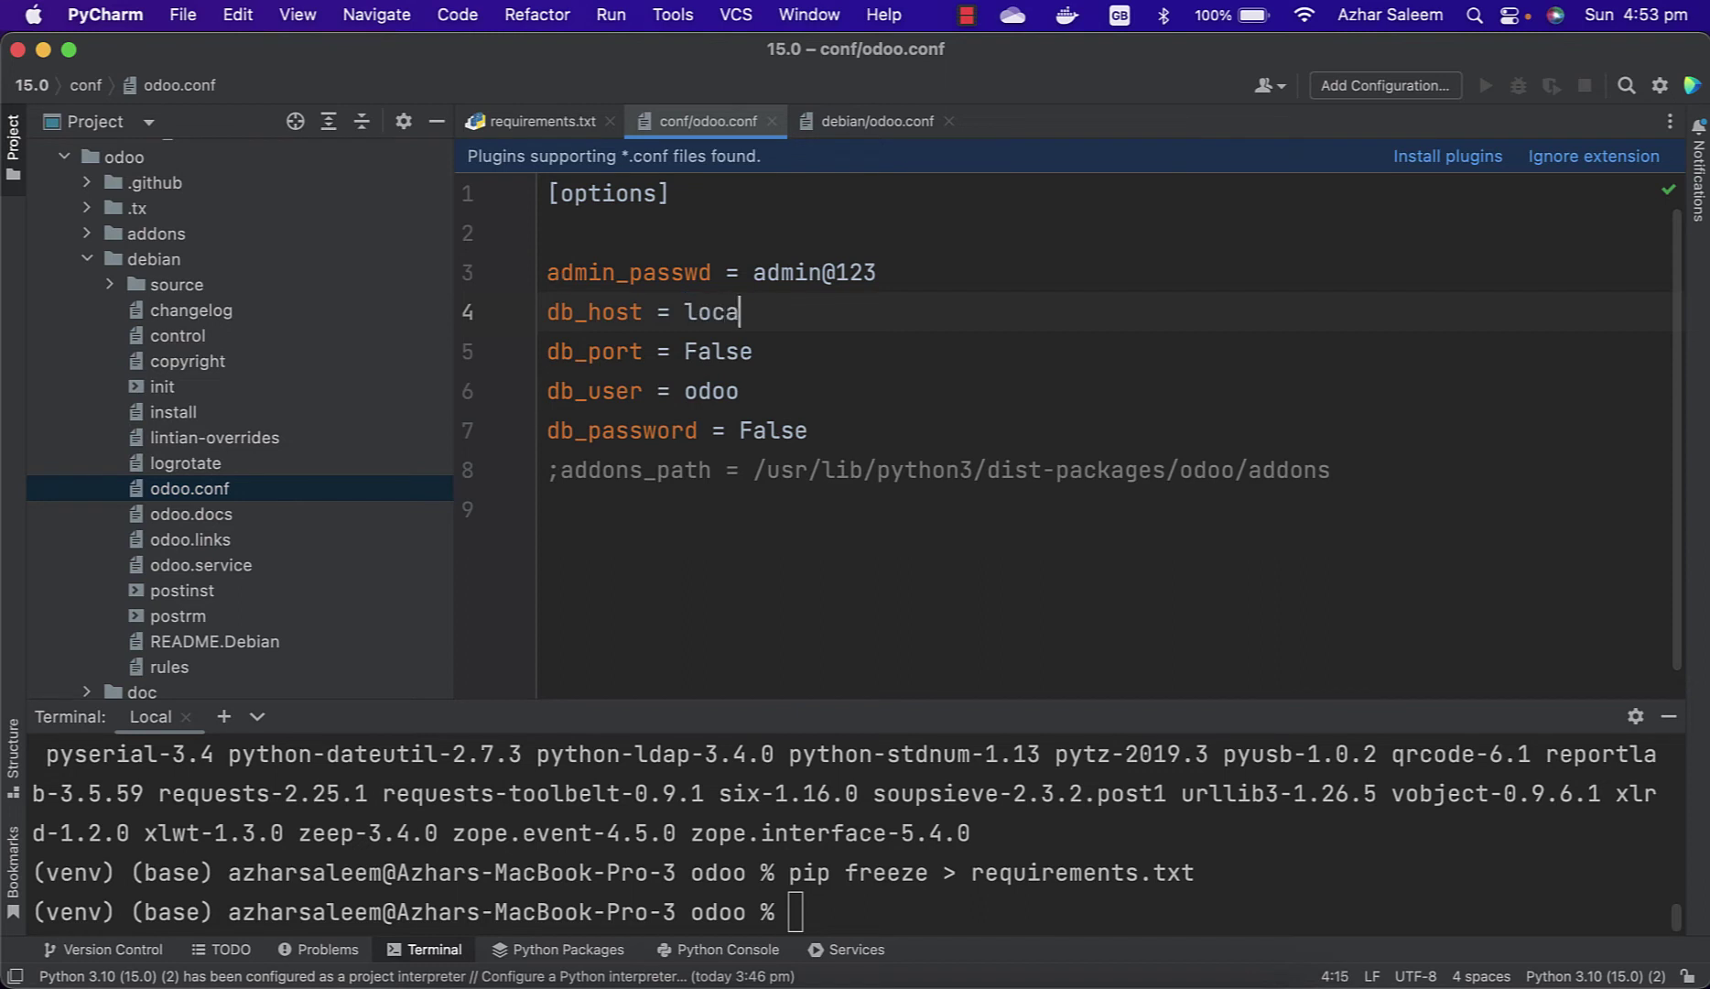
pyautogui.write('lhos')
pyautogui.press('BackSpace')
pyautogui.press('BackSpace')
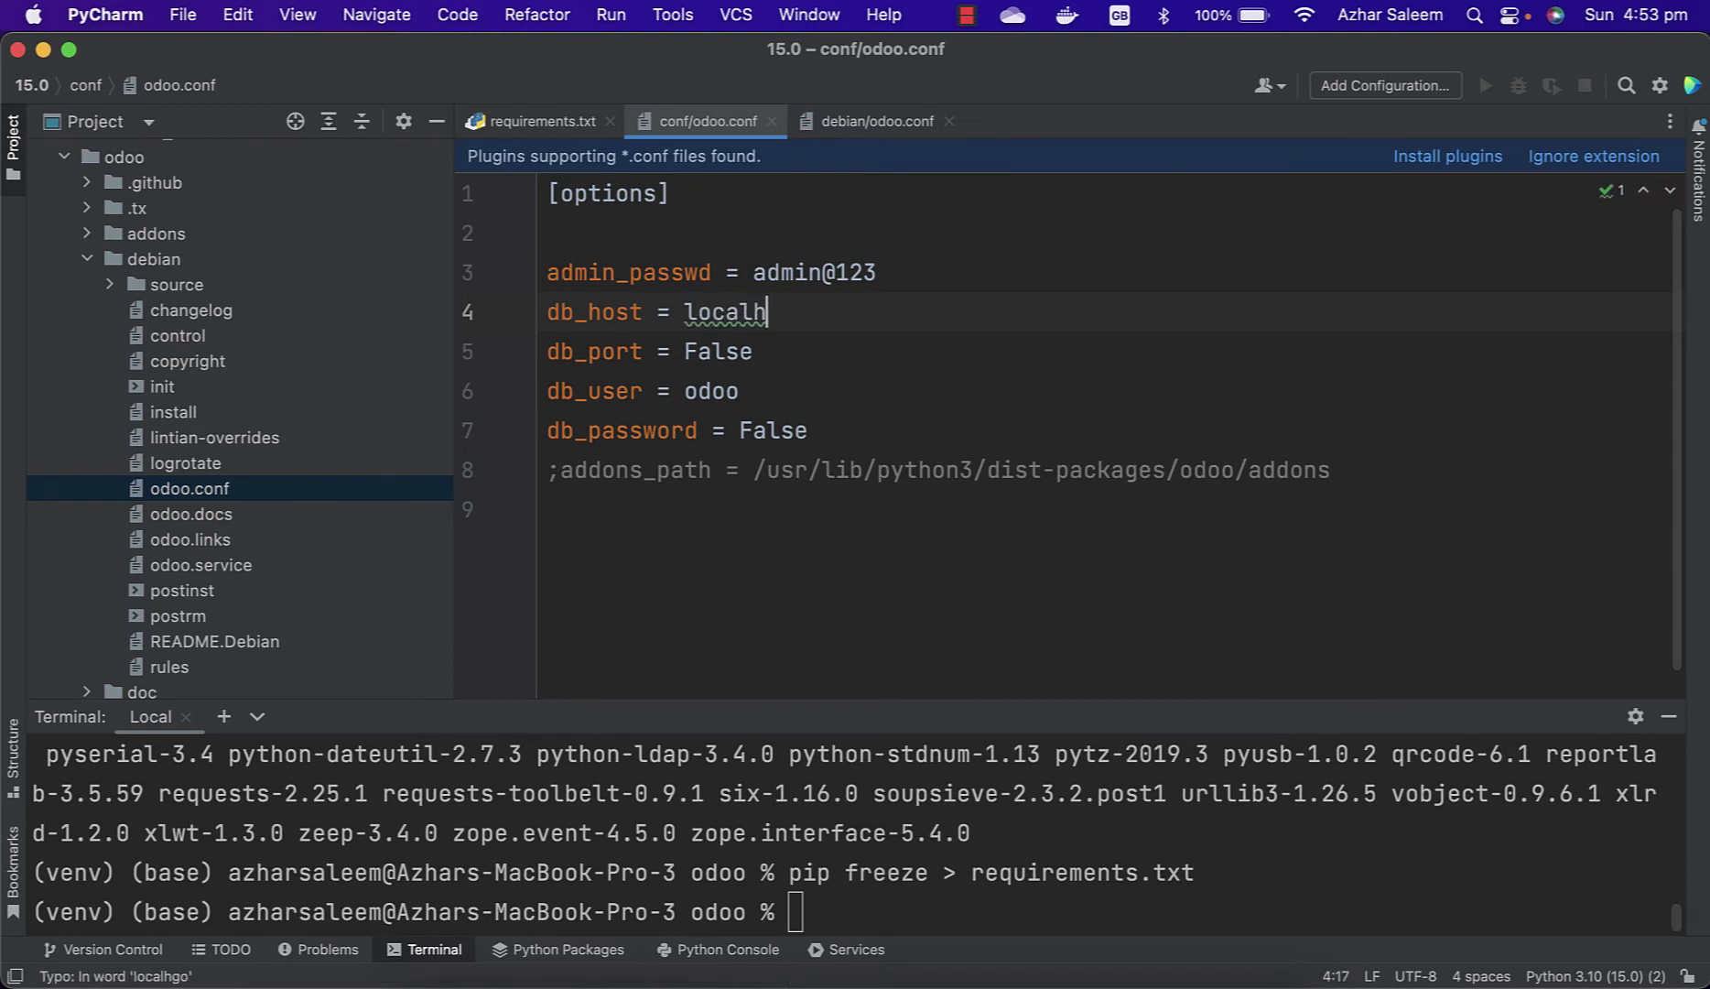
pyautogui.write('ost')
pyautogui.press('Down')
pyautogui.press('BackSpace')
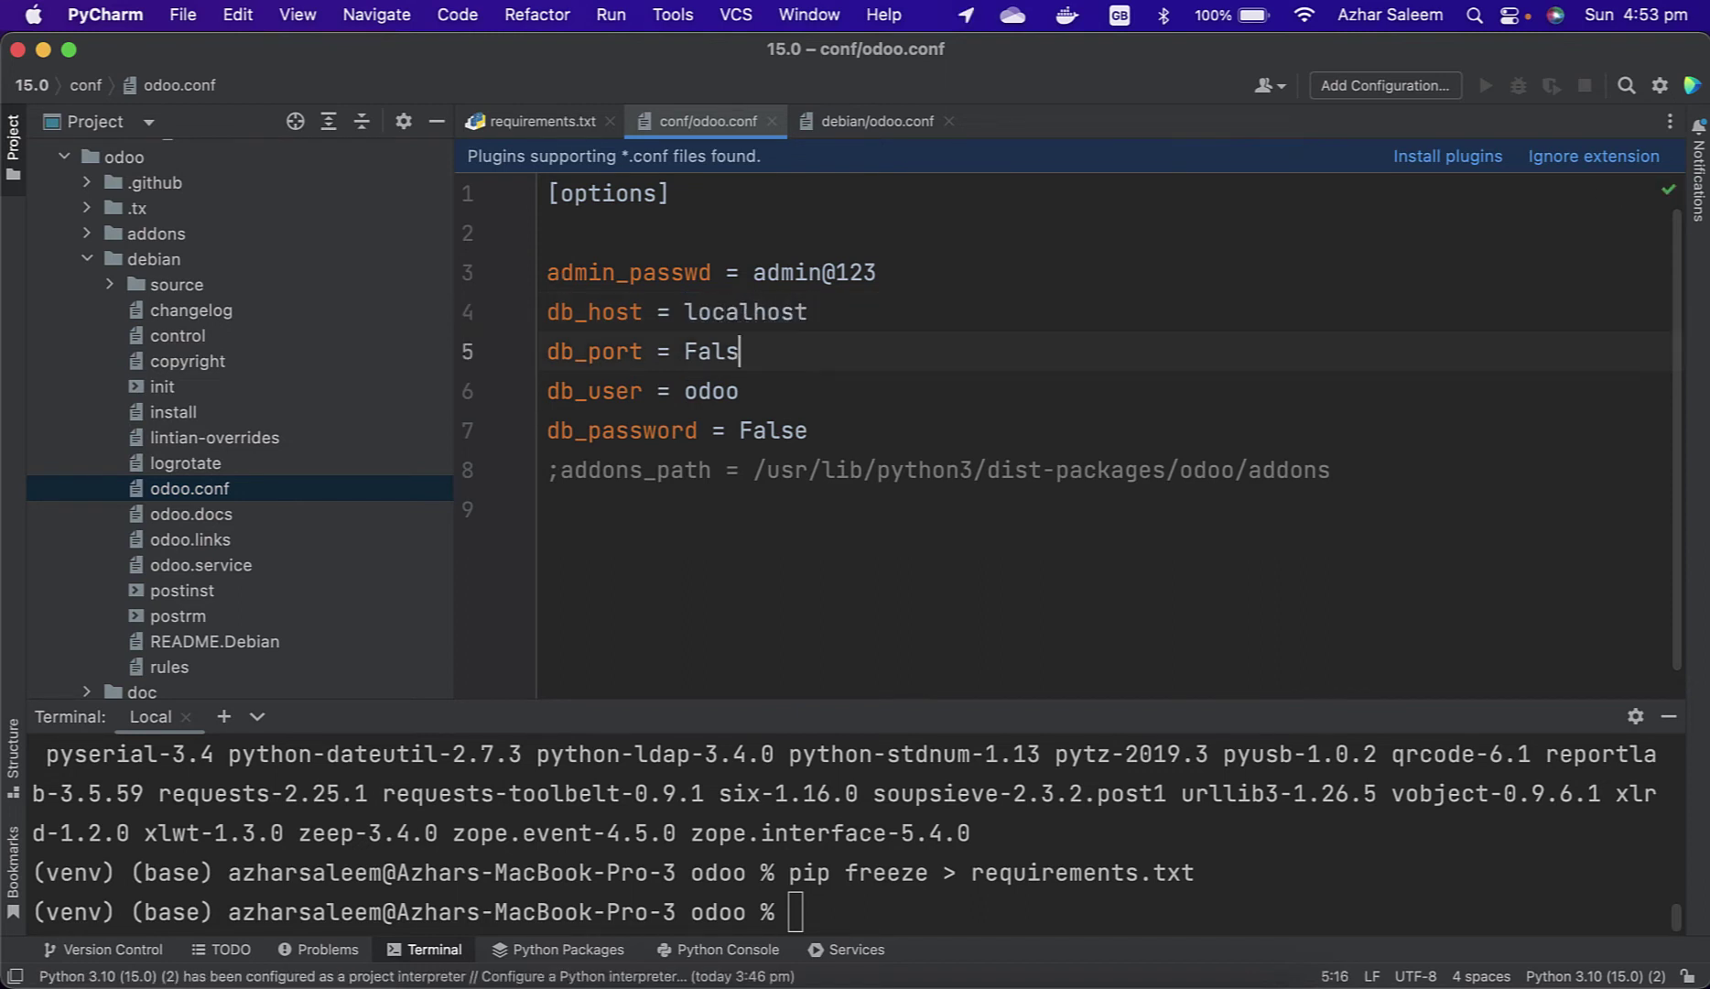
pyautogui.press('BackSpace')
pyautogui.press('BackSpace')
pyautogui.press('BackSpace')
pyautogui.press('BackSpace')
pyautogui.write('54')
pyautogui.write('3')
pyautogui.write('2')
pyautogui.press('Down')
pyautogui.write('_')
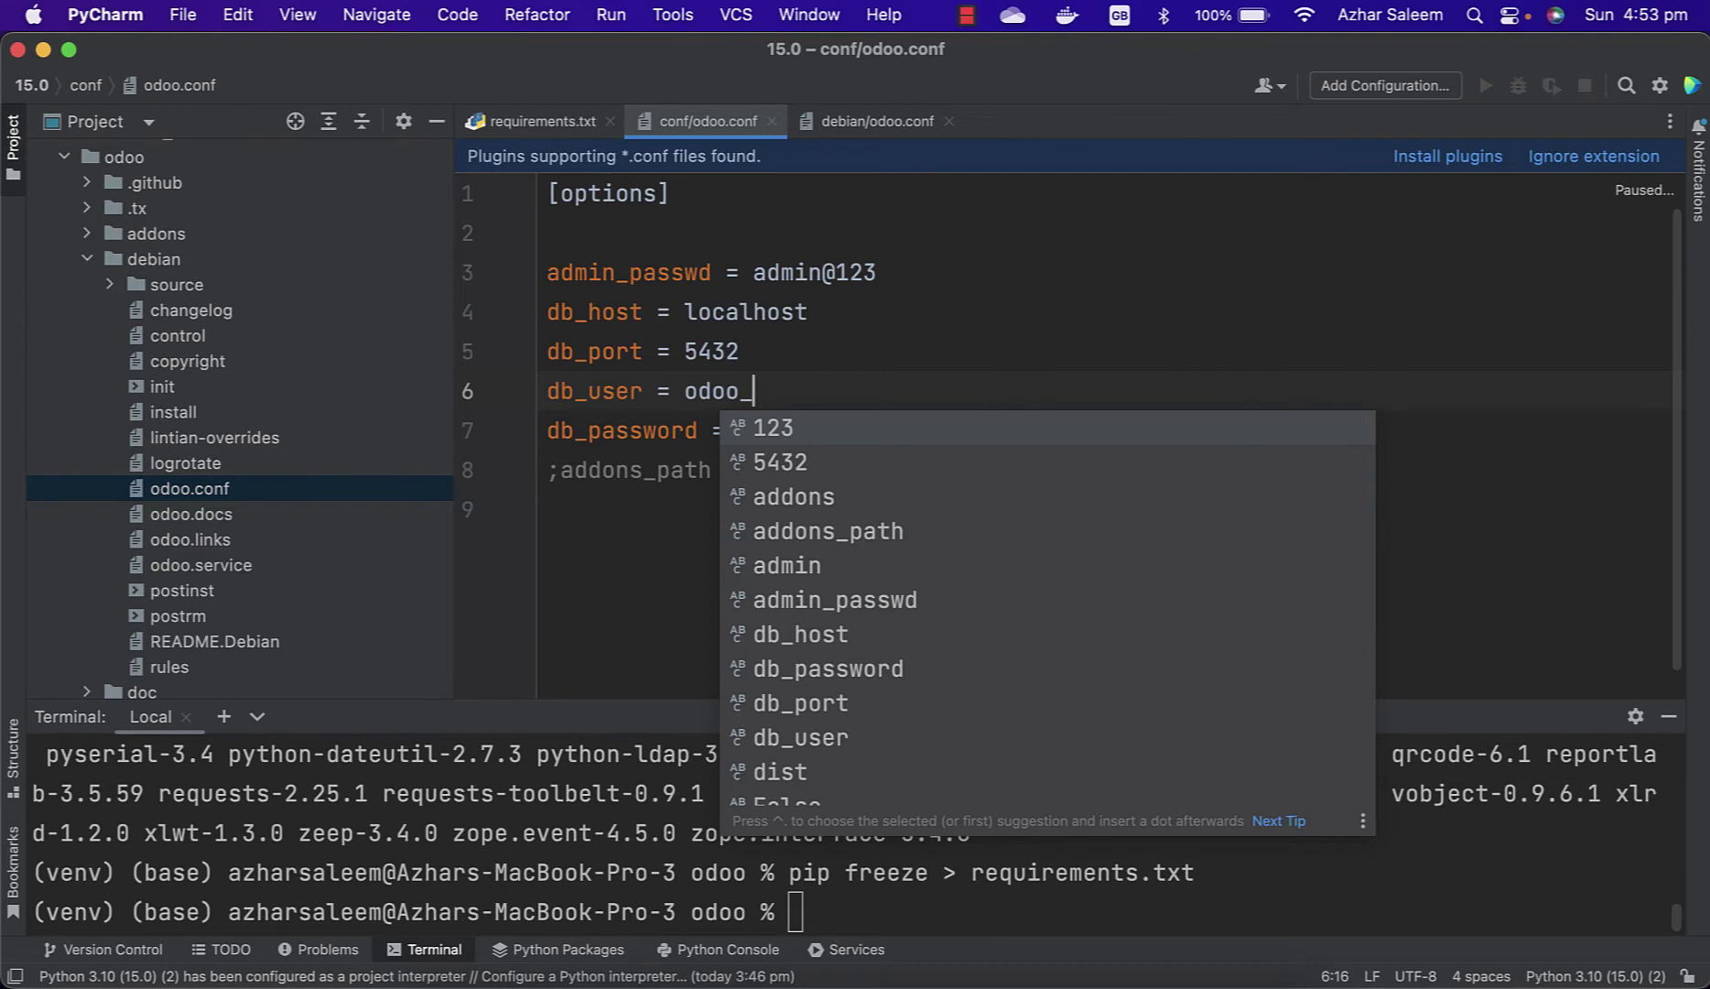
pyautogui.write('user')
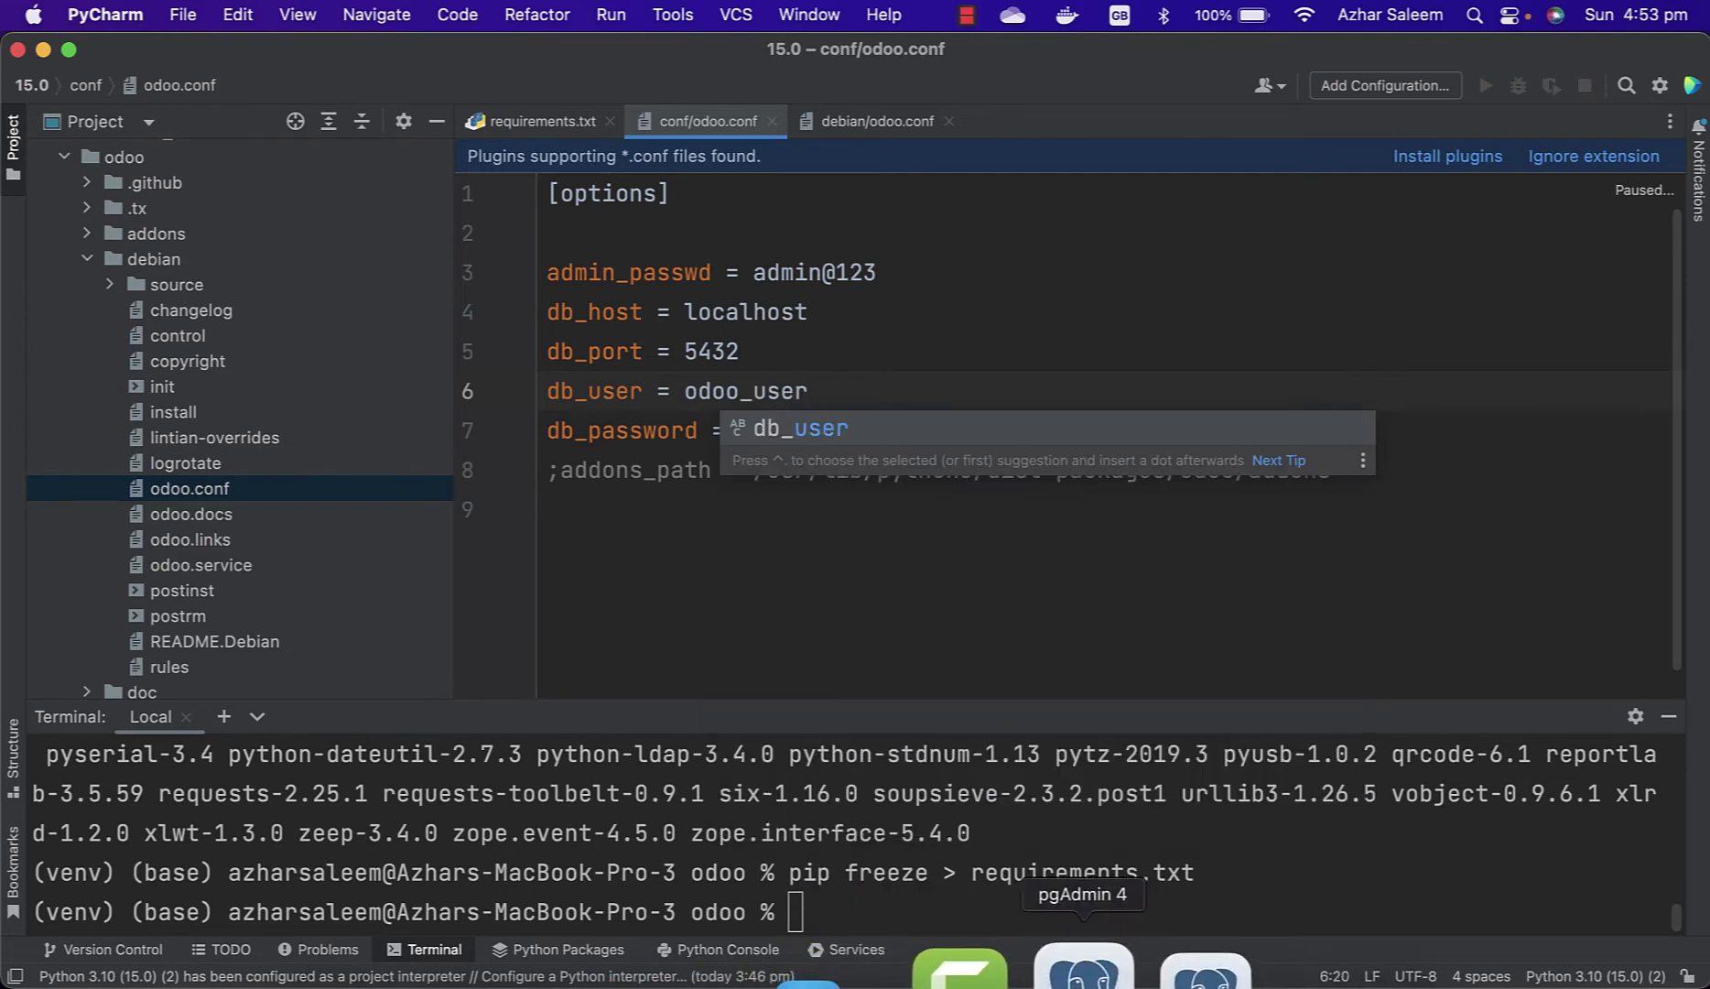
pyautogui.click(1084, 968)
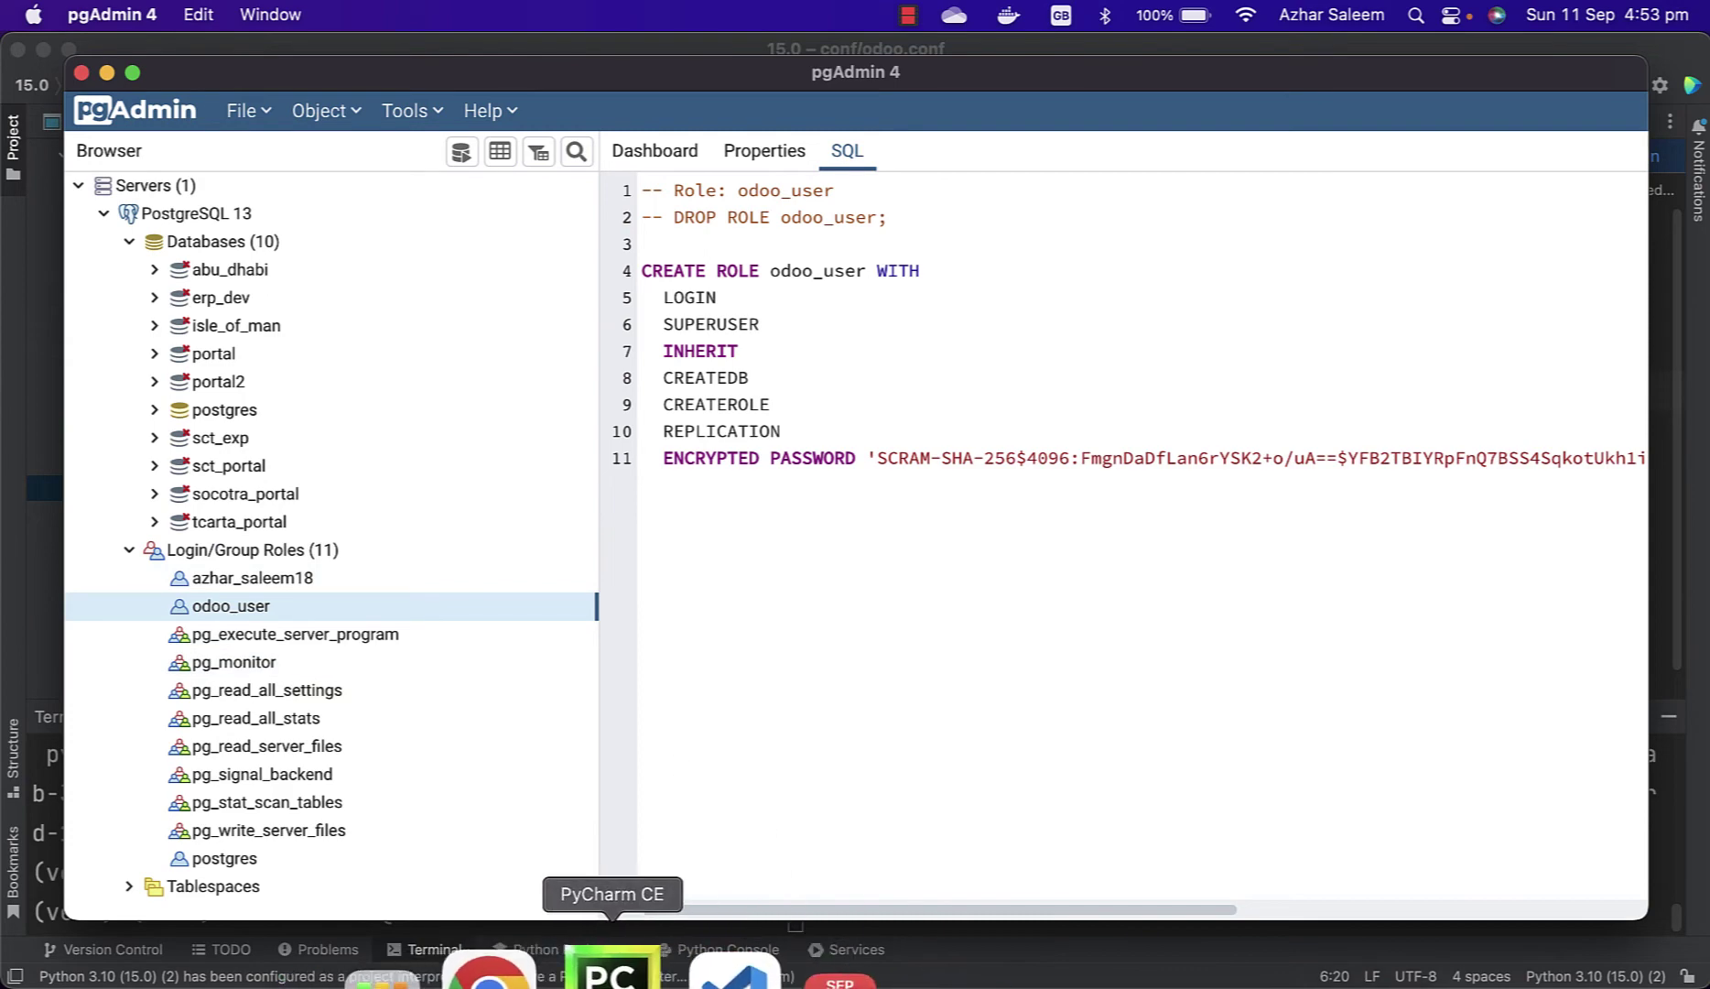
pyautogui.click(612, 962)
pyautogui.doubleClick(781, 441)
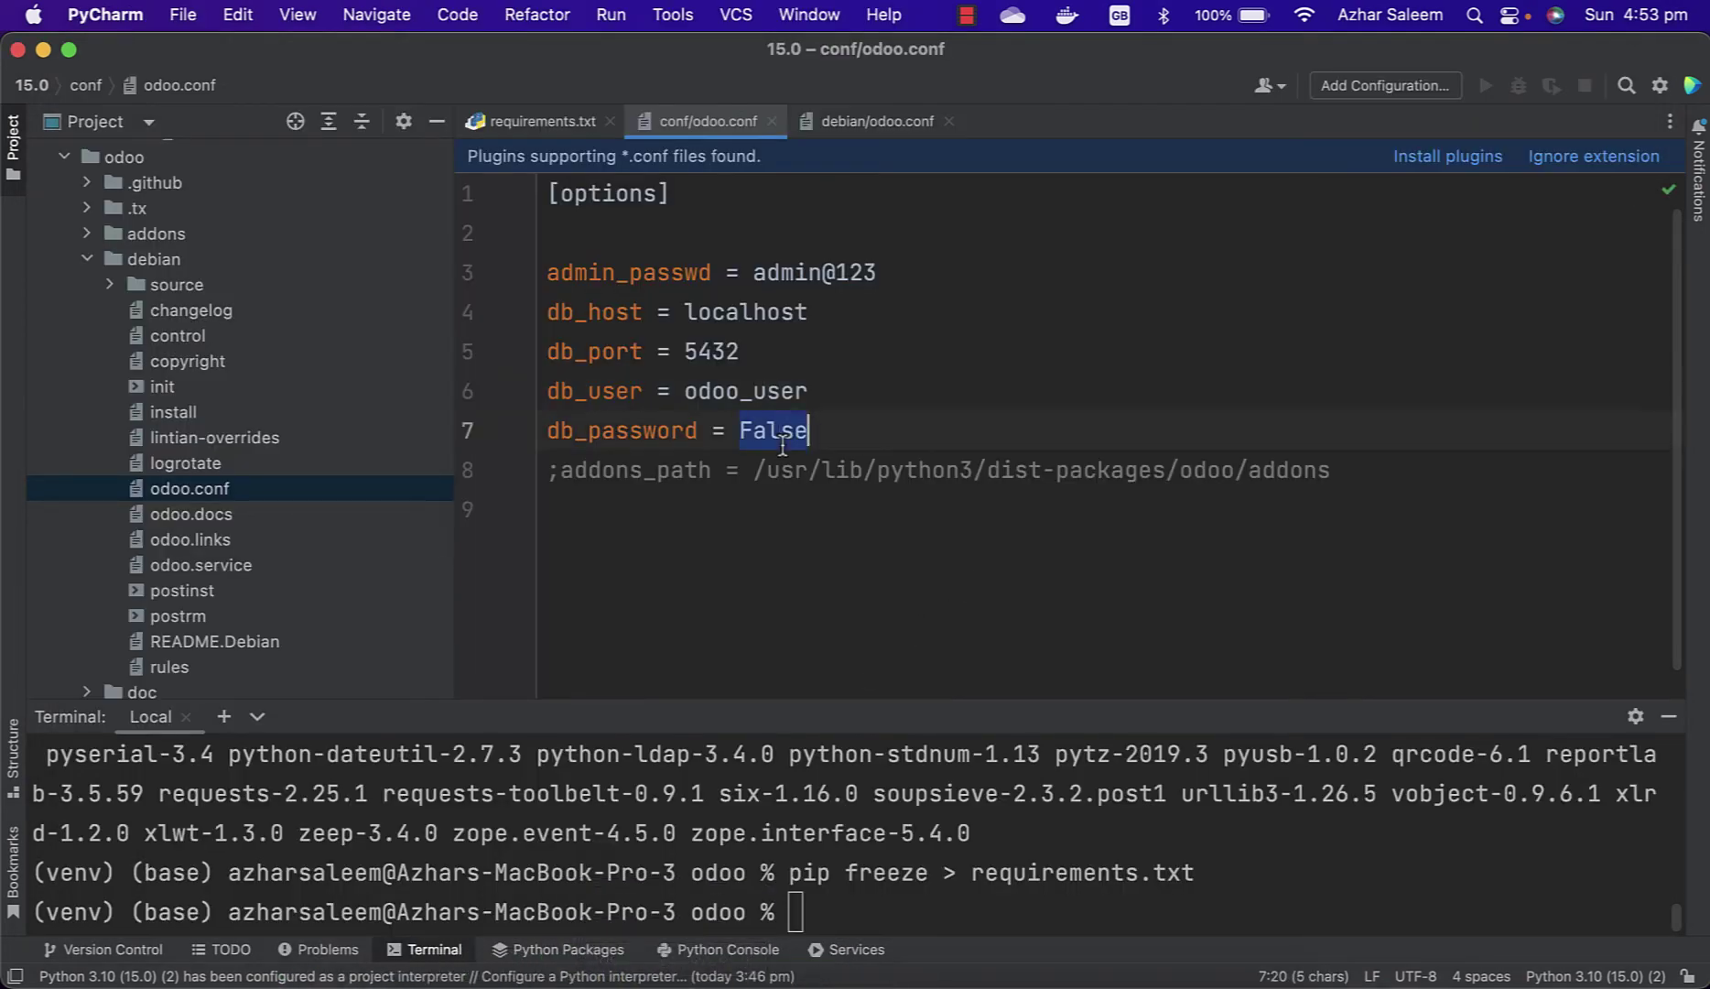
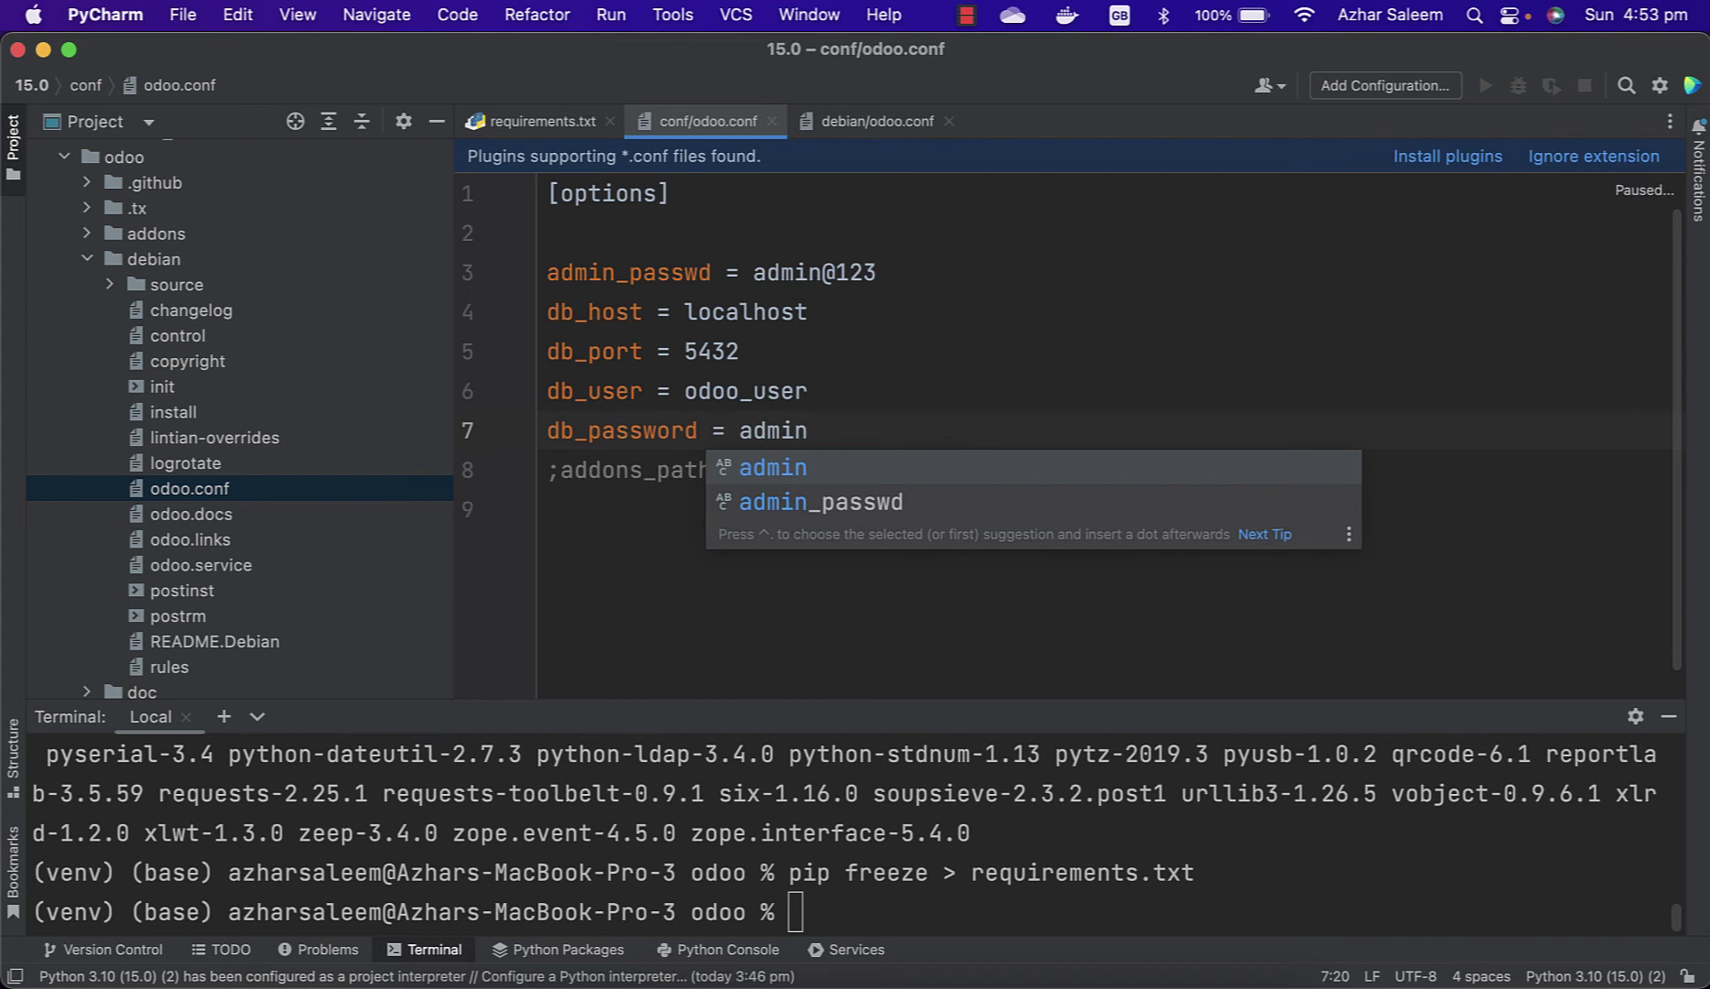
pyautogui.press('Escape')
pyautogui.click(560, 471)
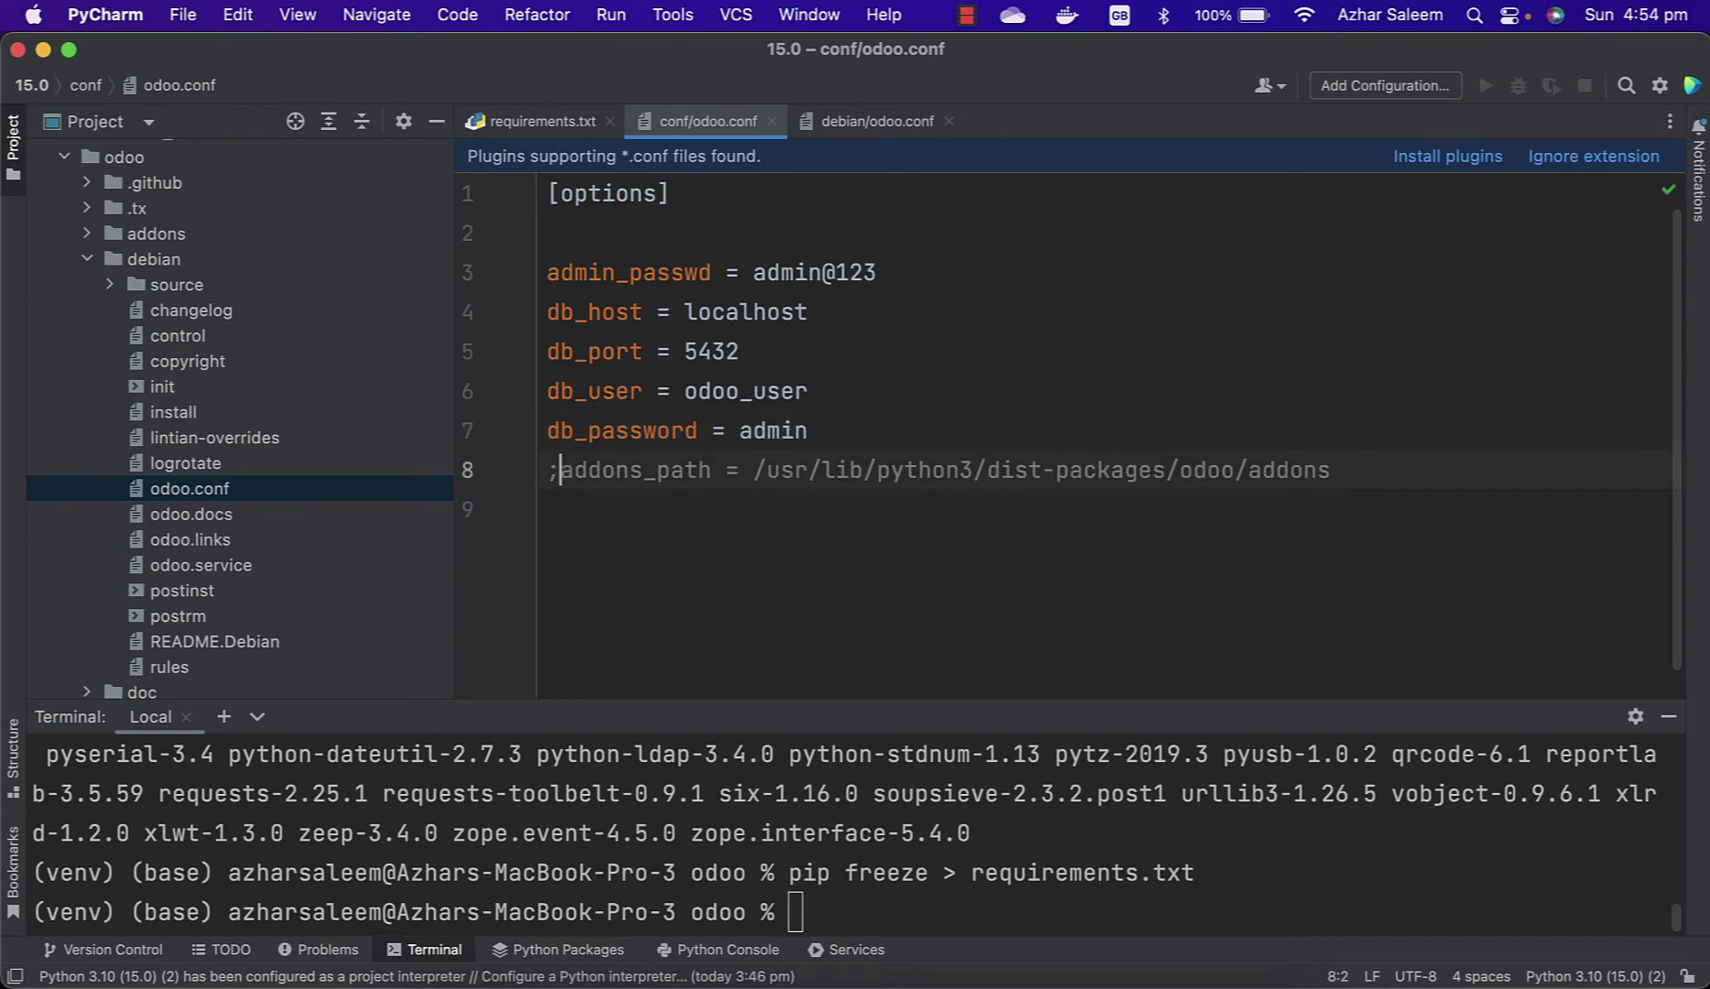
pyautogui.press('BackSpace')
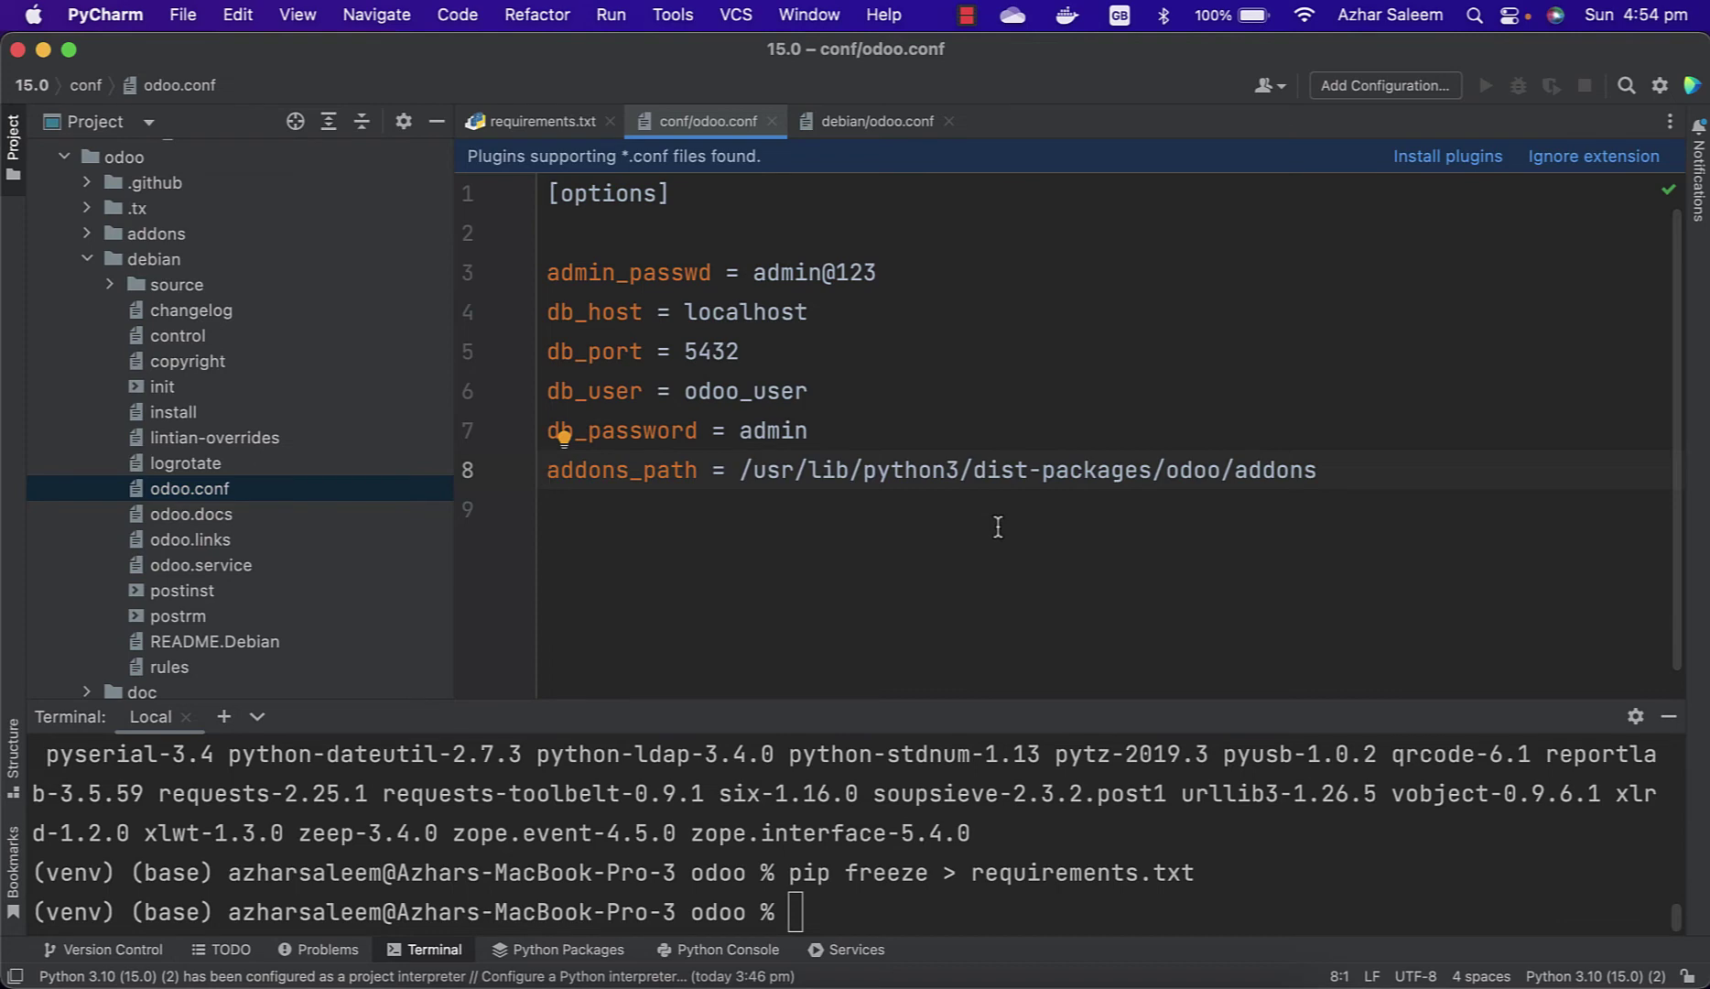
pyautogui.click(722, 554)
pyautogui.scroll(3, 382, 485)
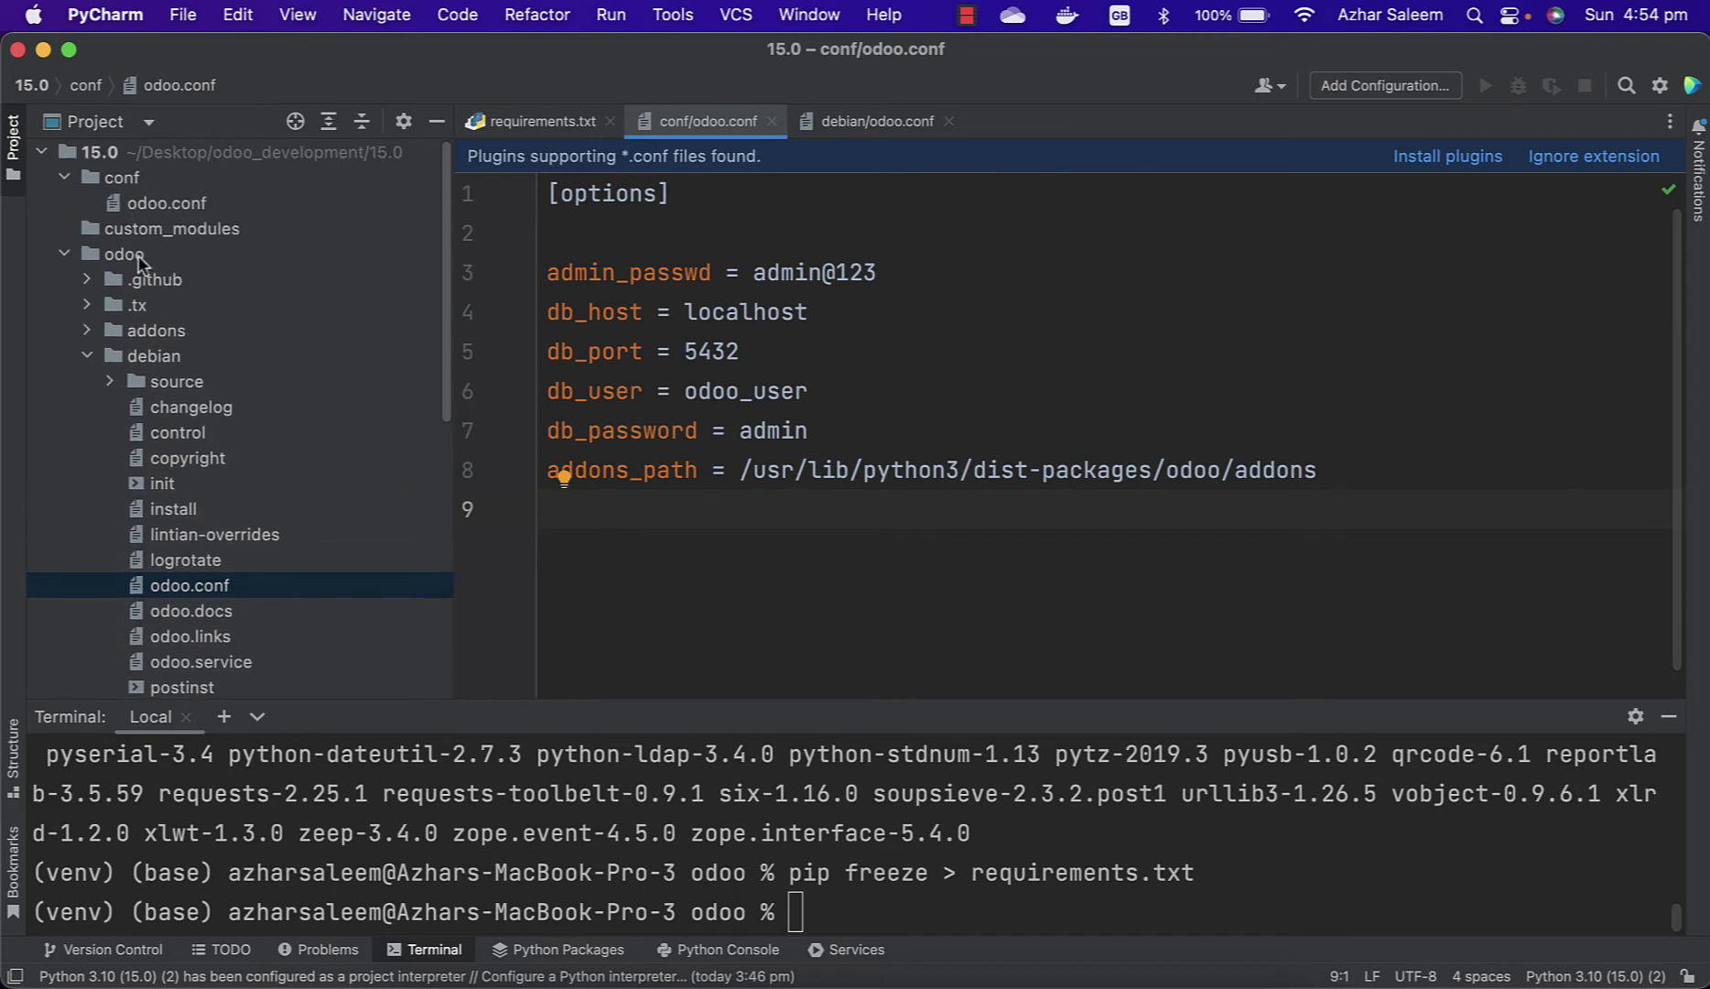
# - Replace the addons_path value with the odoo/addons absolute path, followed by a comma
pyautogui.click(147, 232)
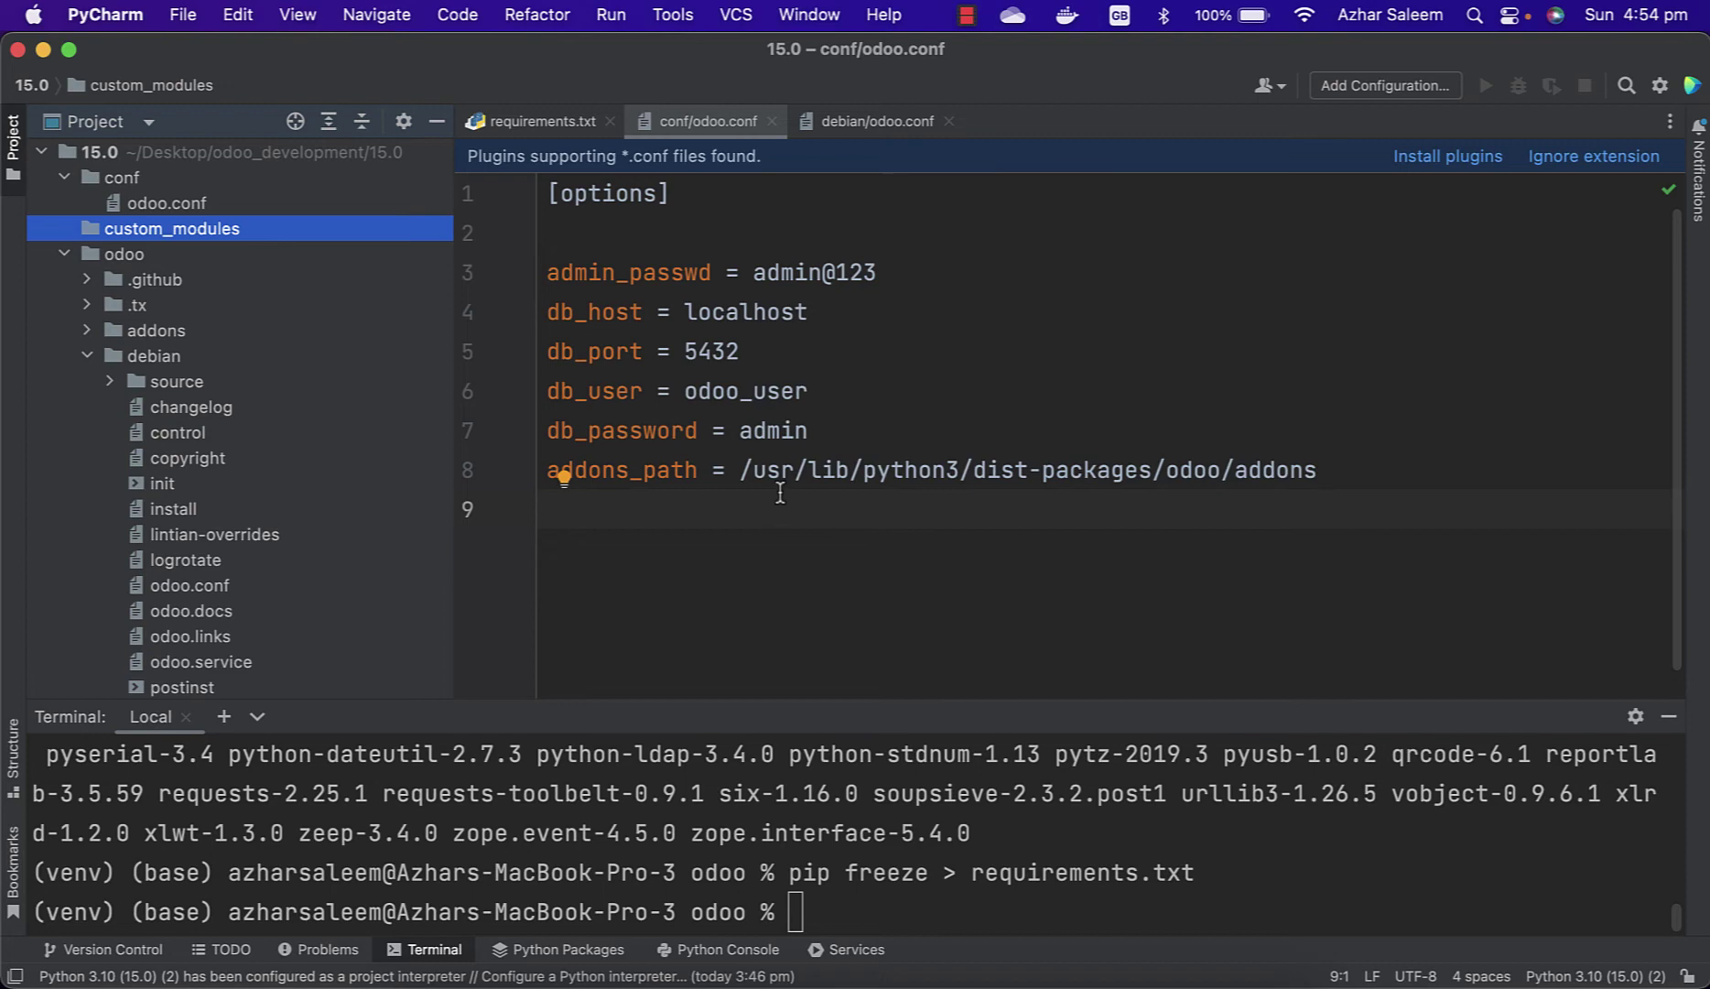
pyautogui.moveTo(741, 470); pyautogui.dragTo(1348, 483)
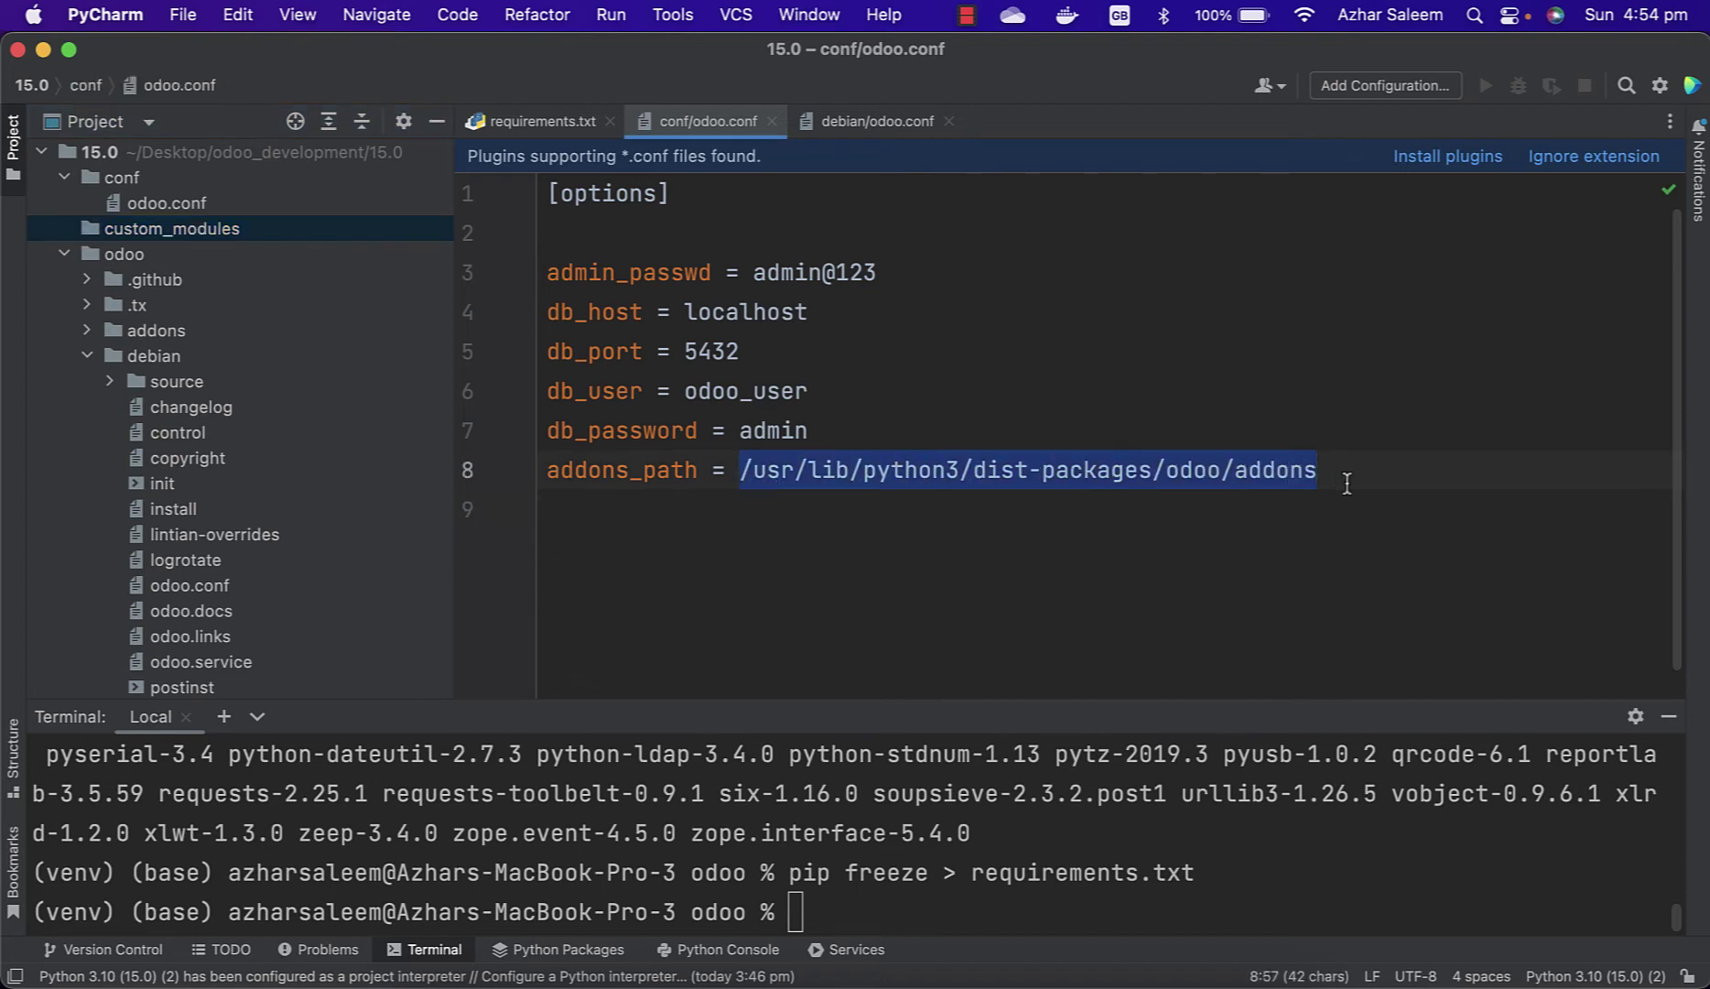
pyautogui.press('BackSpace')
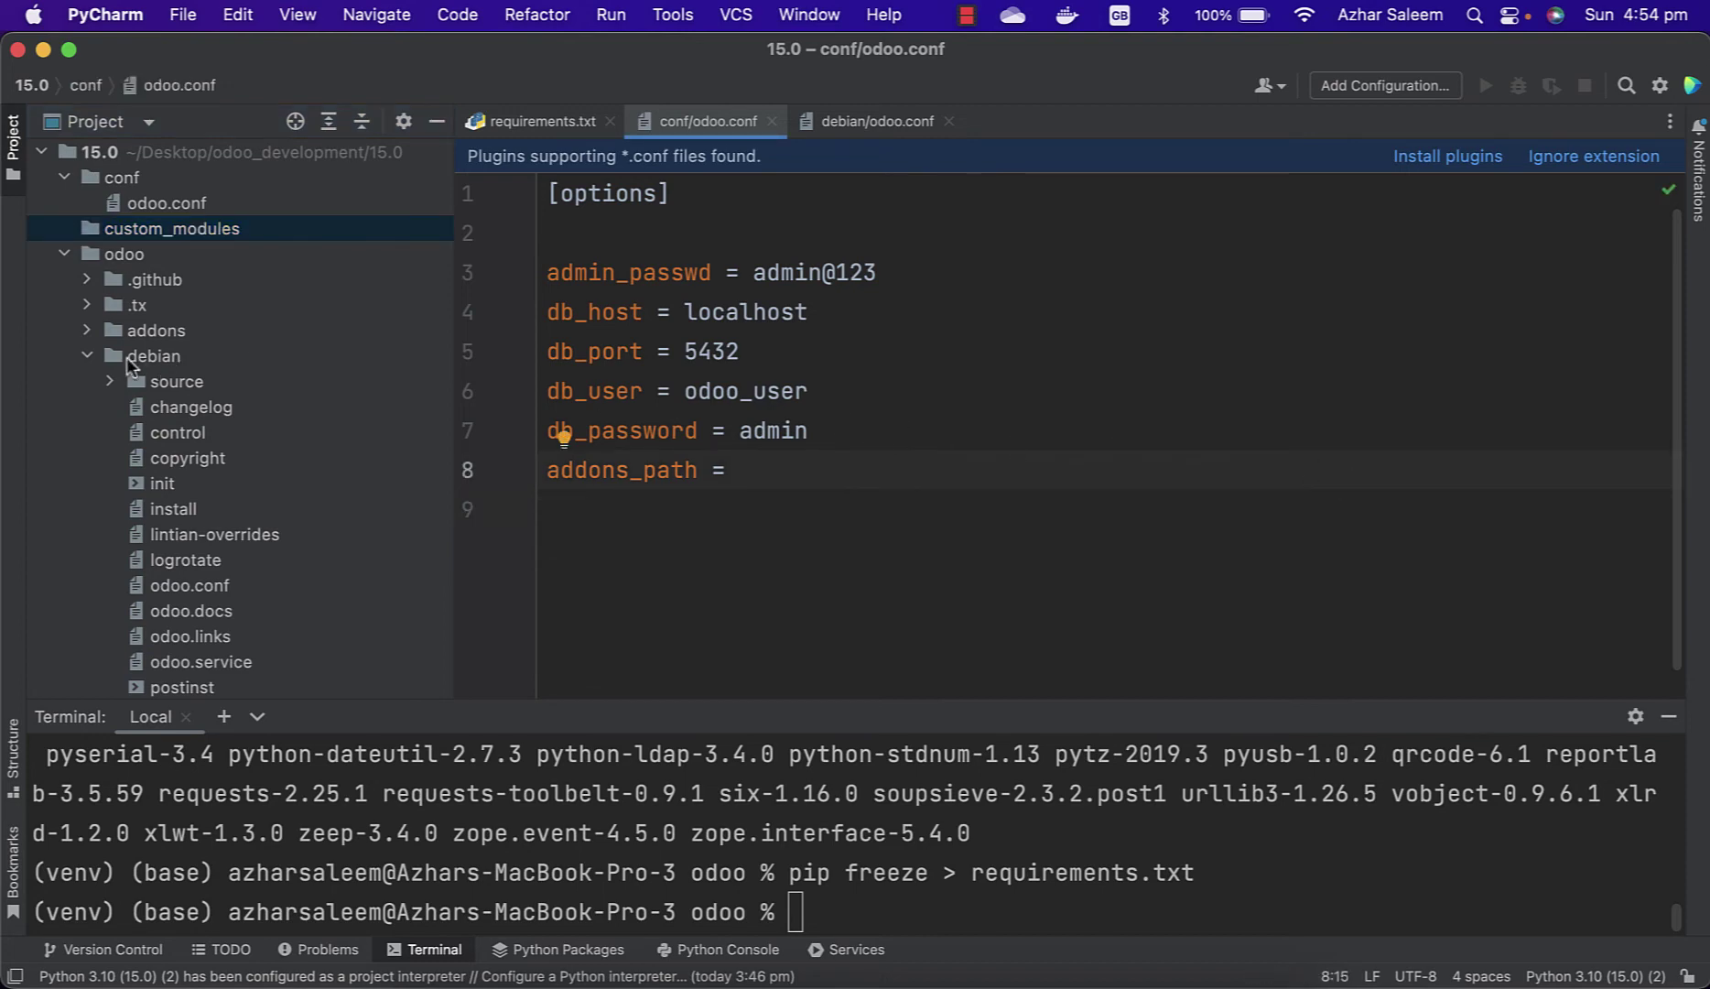
pyautogui.click(116, 335)
pyautogui.rightClick(114, 335)
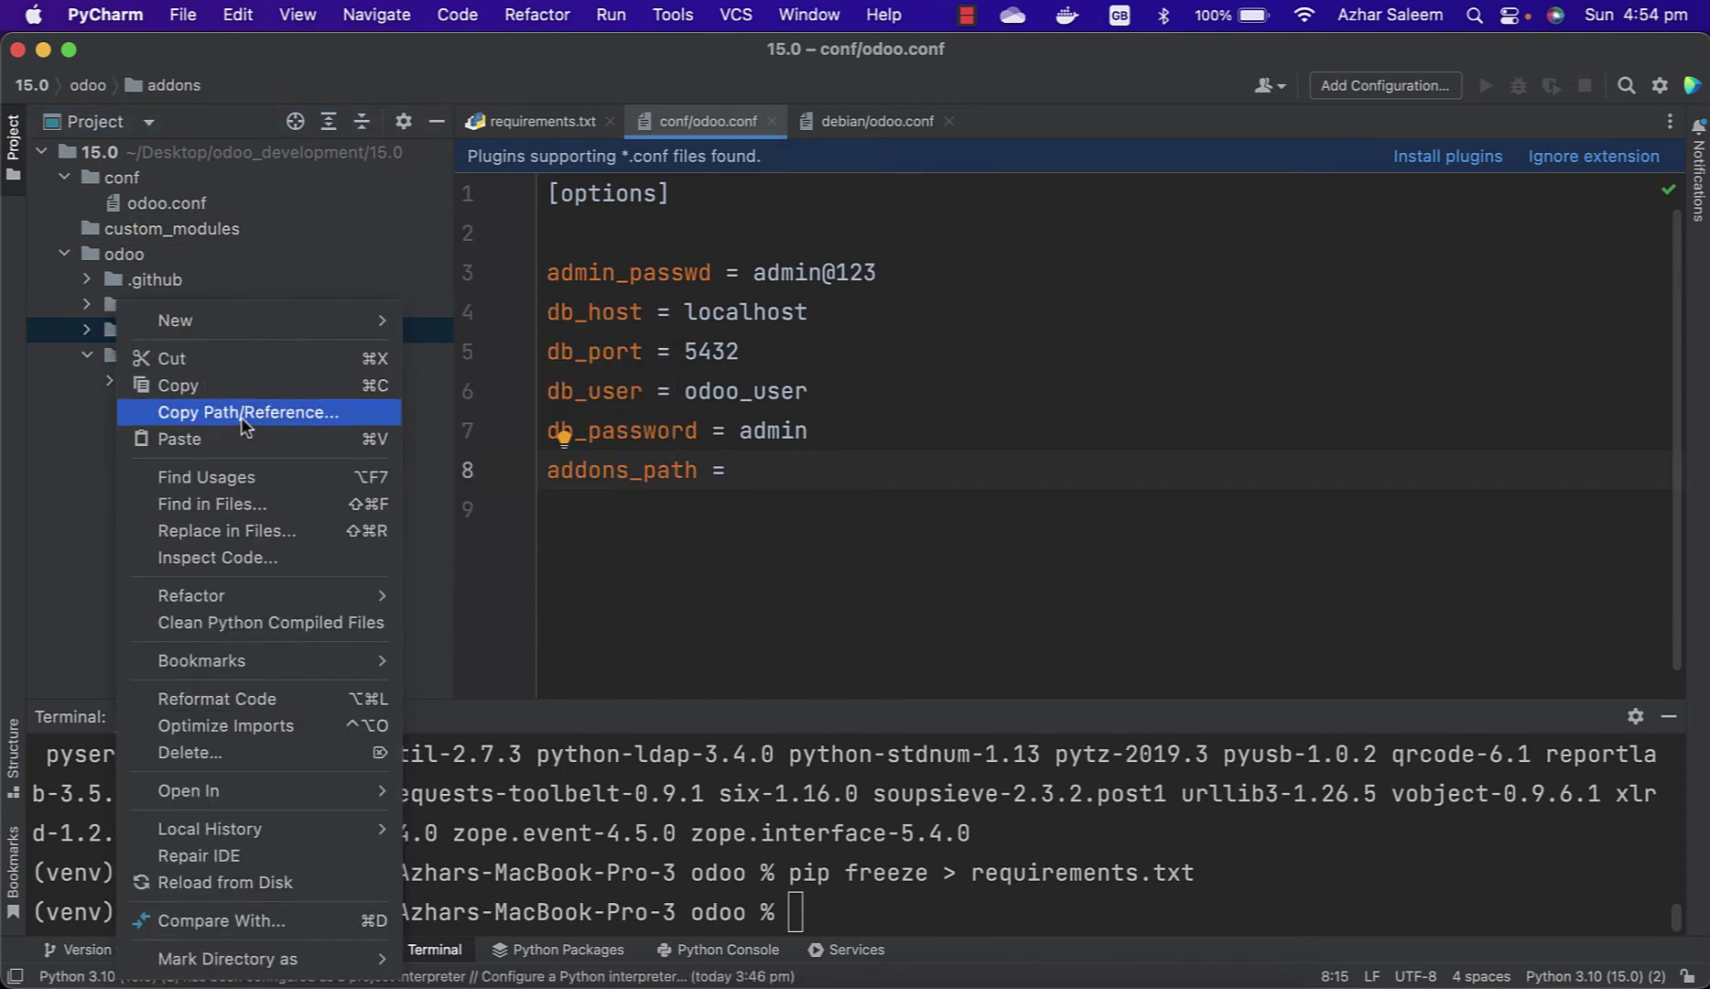
pyautogui.click(242, 415)
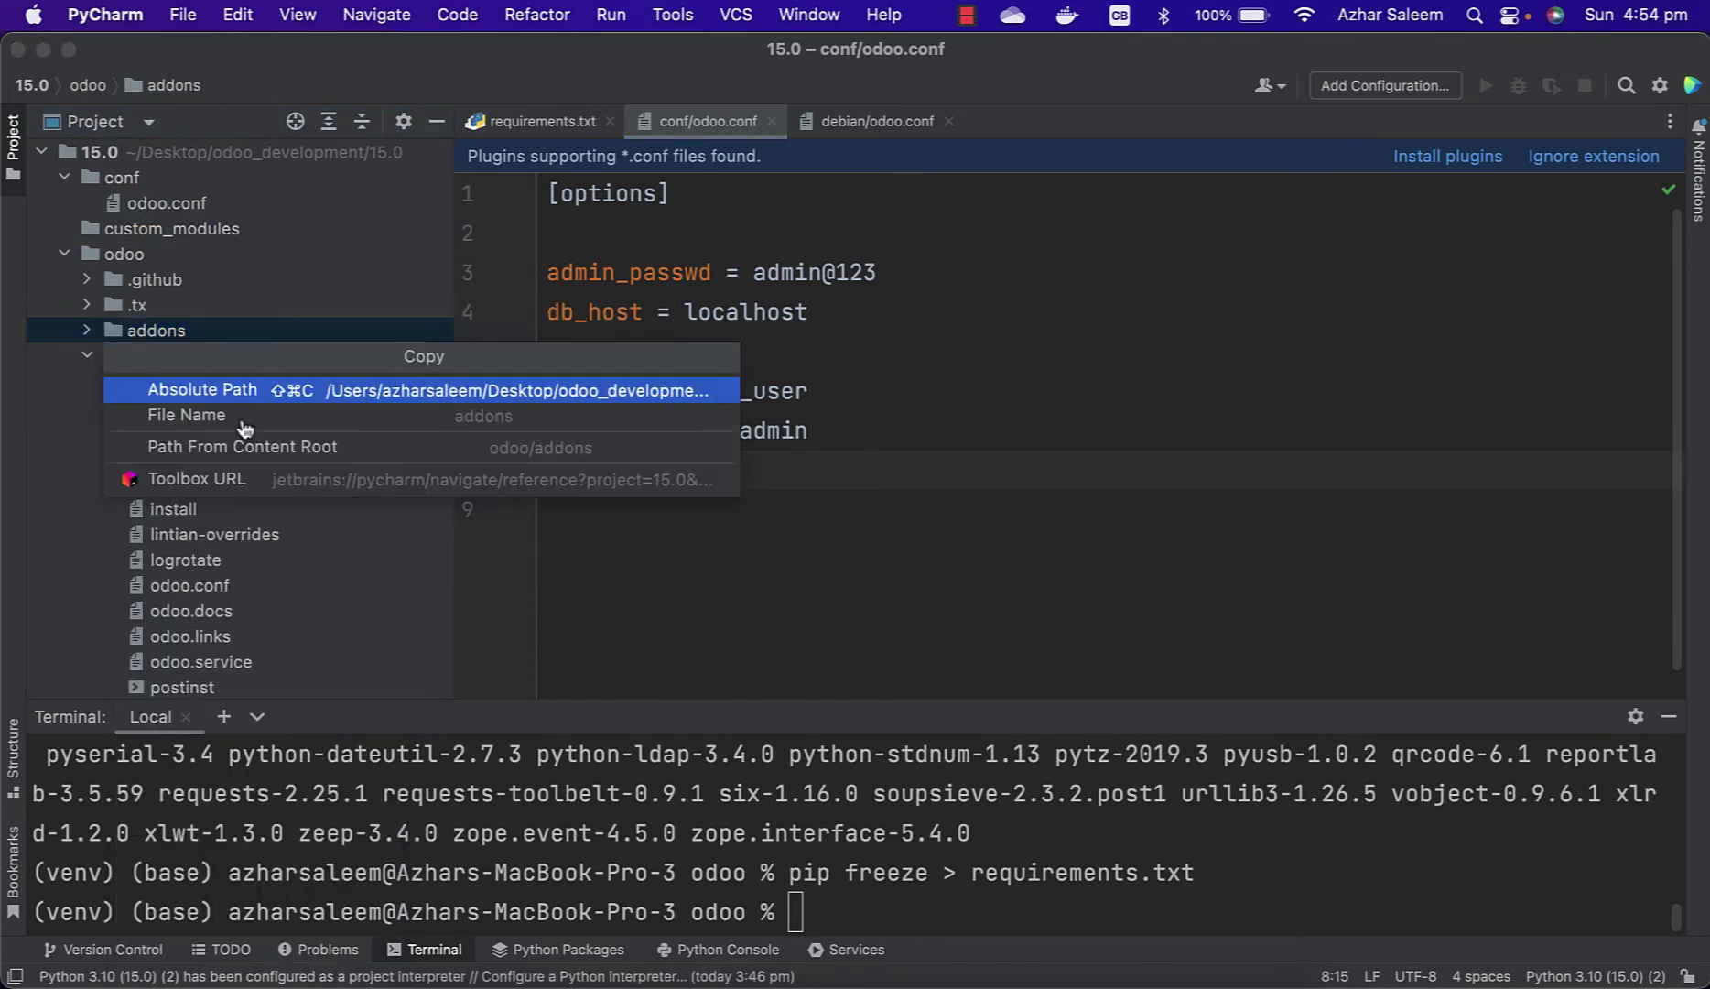
pyautogui.click(404, 390)
pyautogui.click(807, 483)
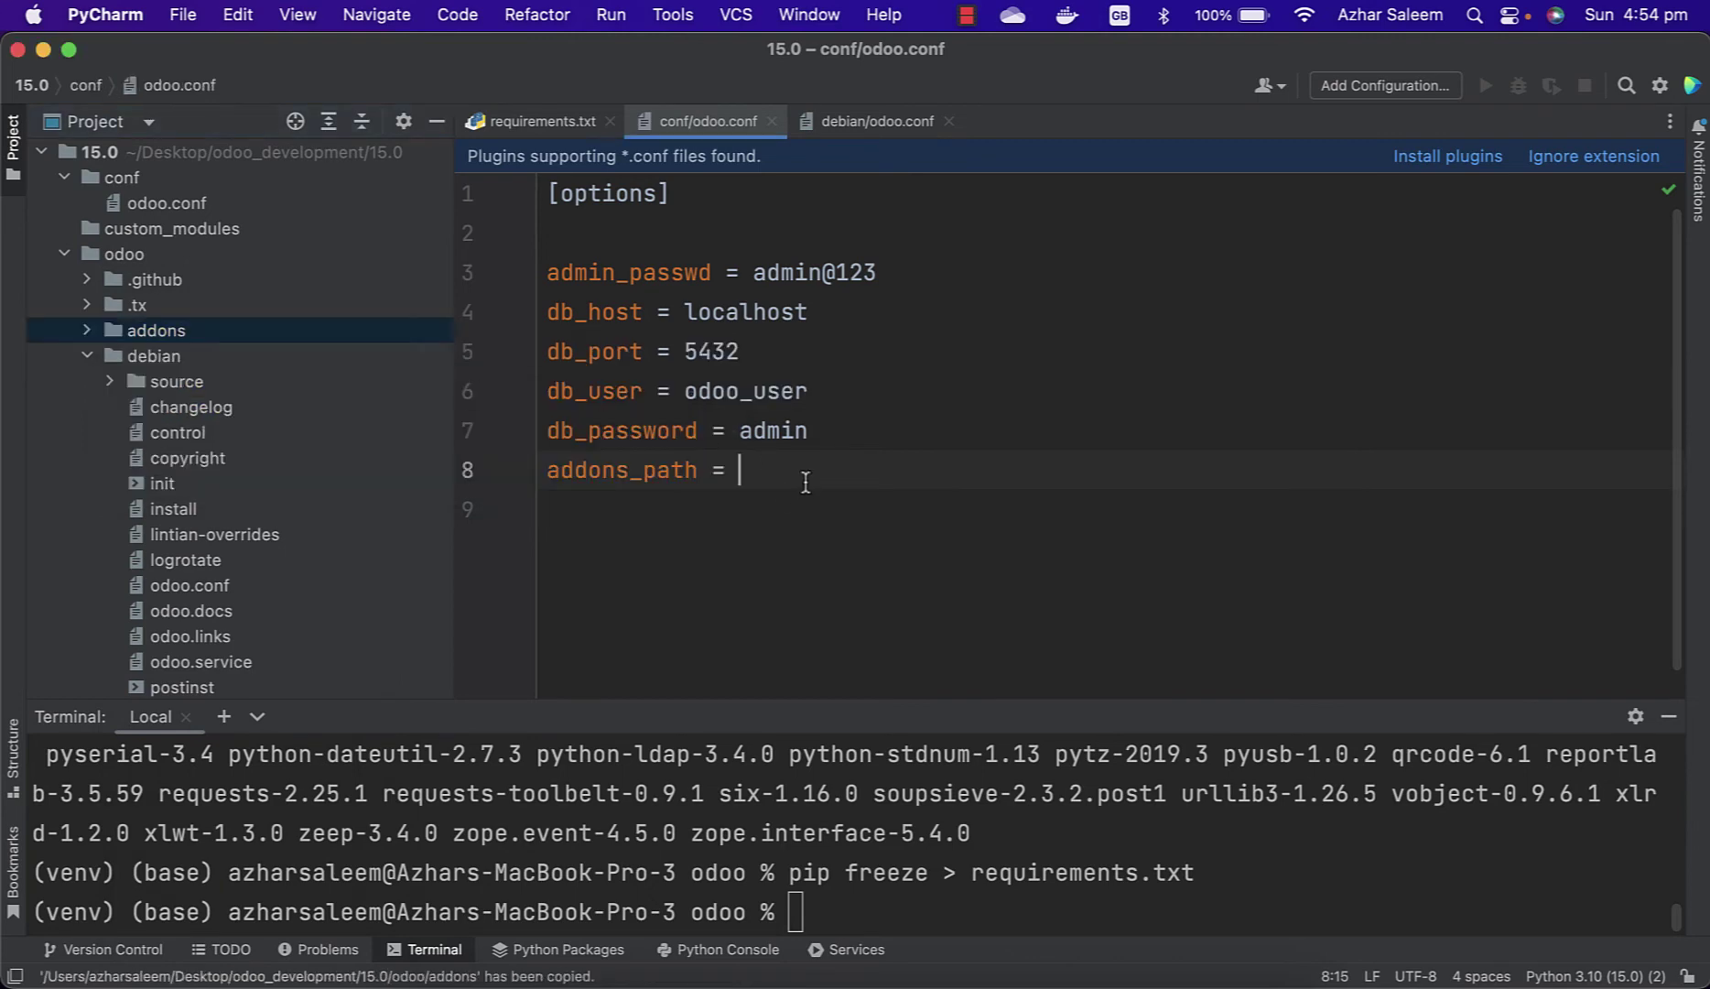
pyautogui.write('/Users/azharsaleem/Desktop/odoo_development/15.0/odoo/addons')
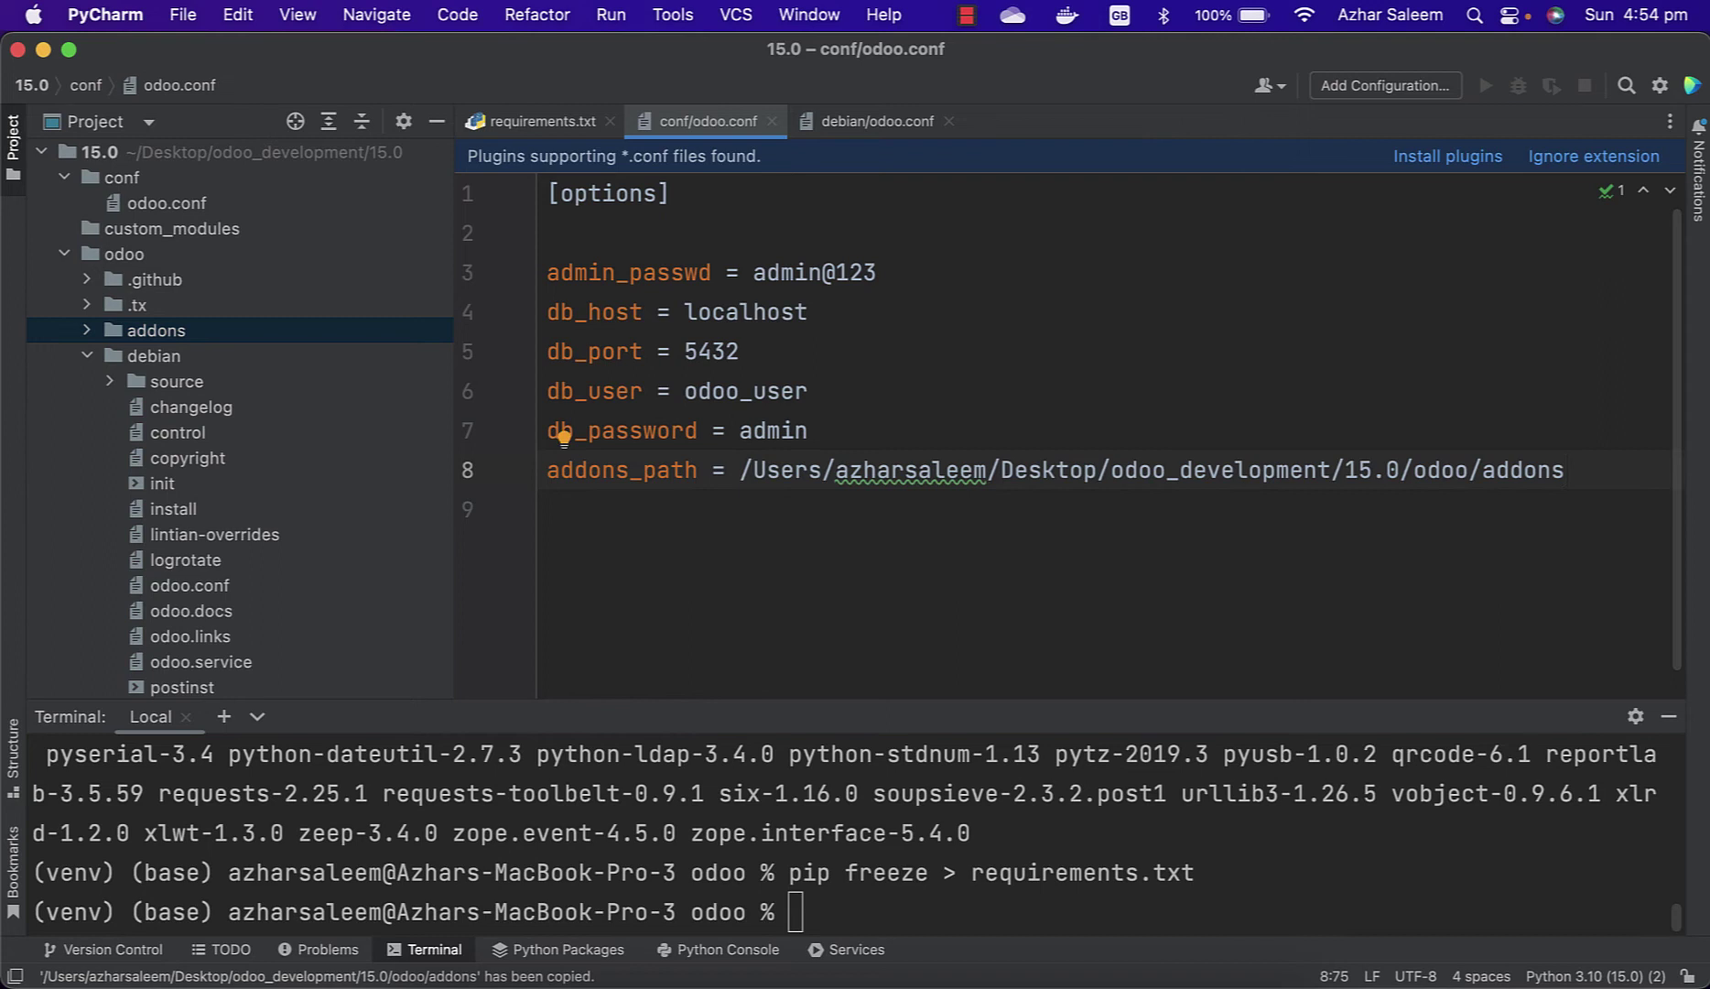
pyautogui.write(',')
pyautogui.press('Return')
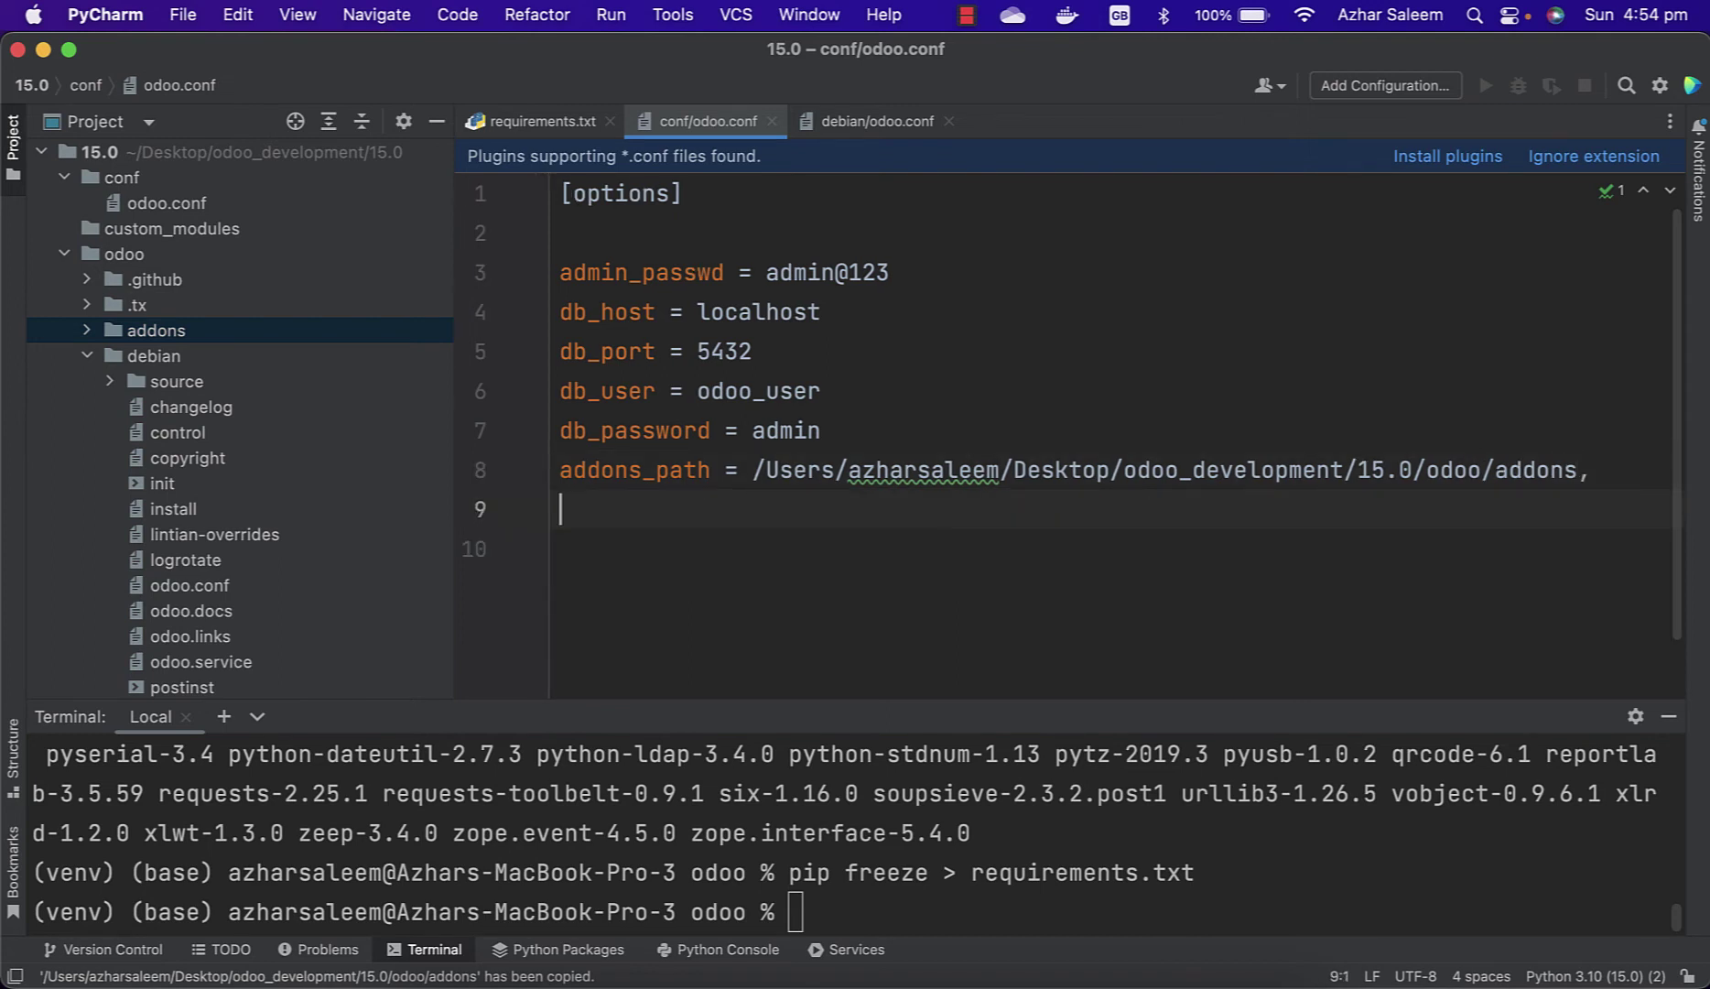
pyautogui.press('BackSpace')
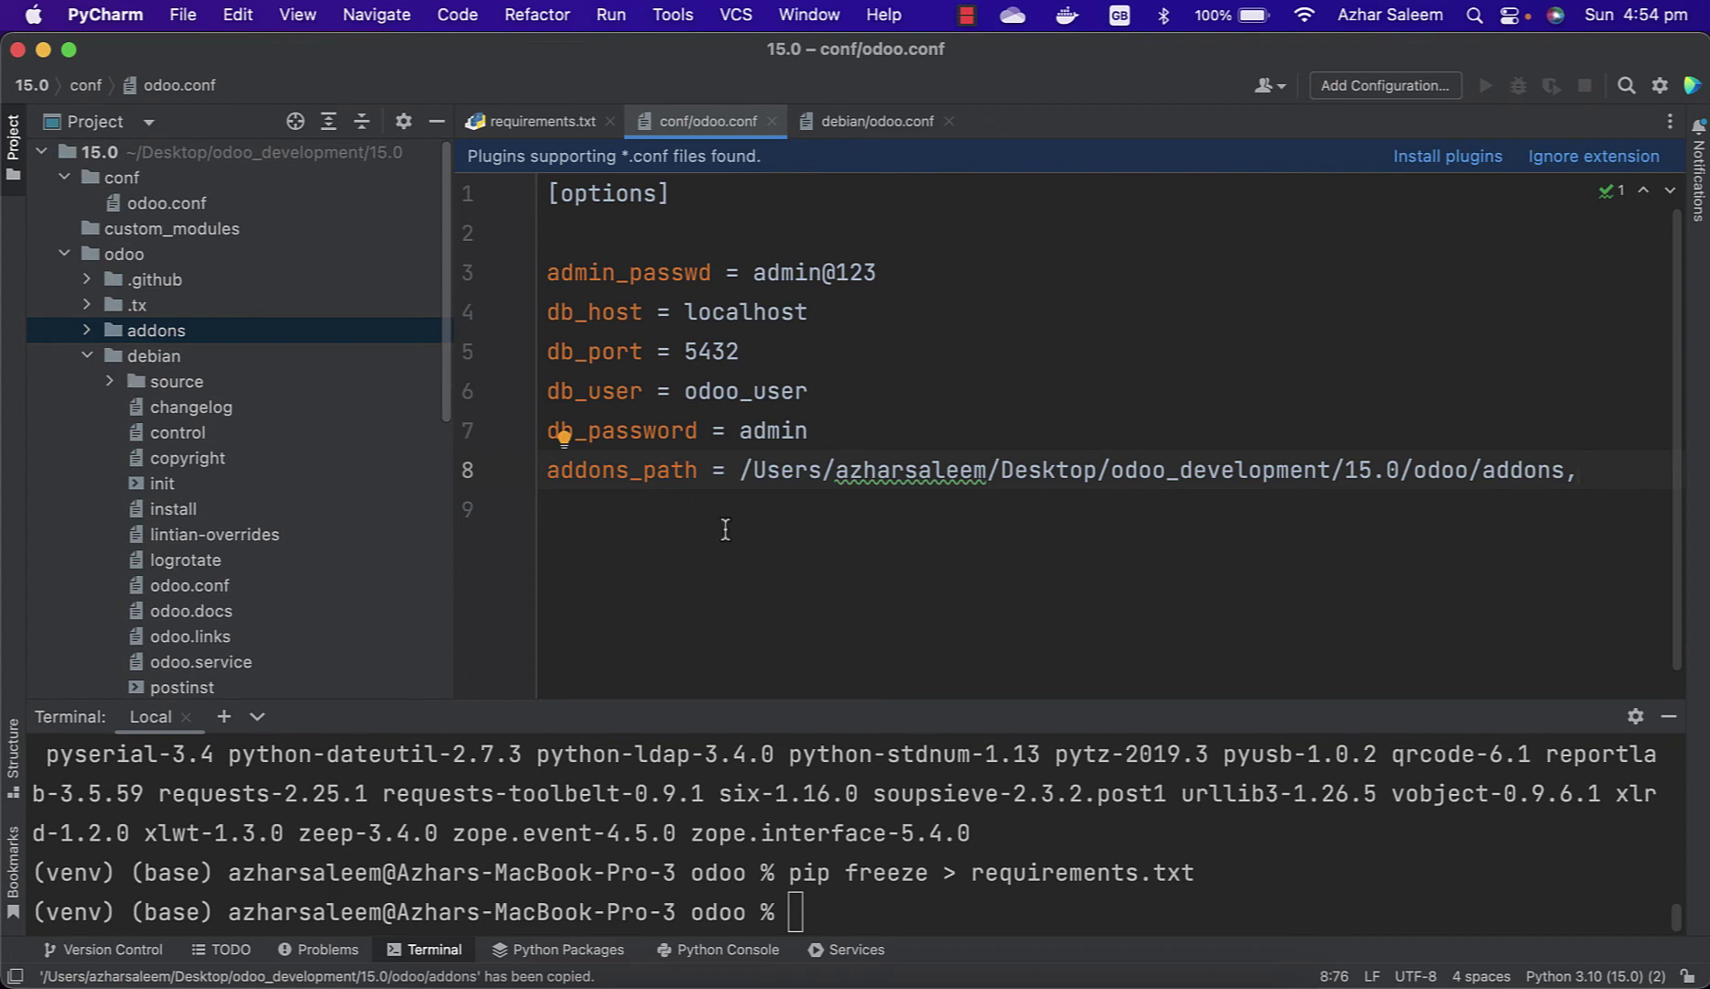
# - Copy the custom_modules folder's absolute path
pyautogui.click(169, 231)
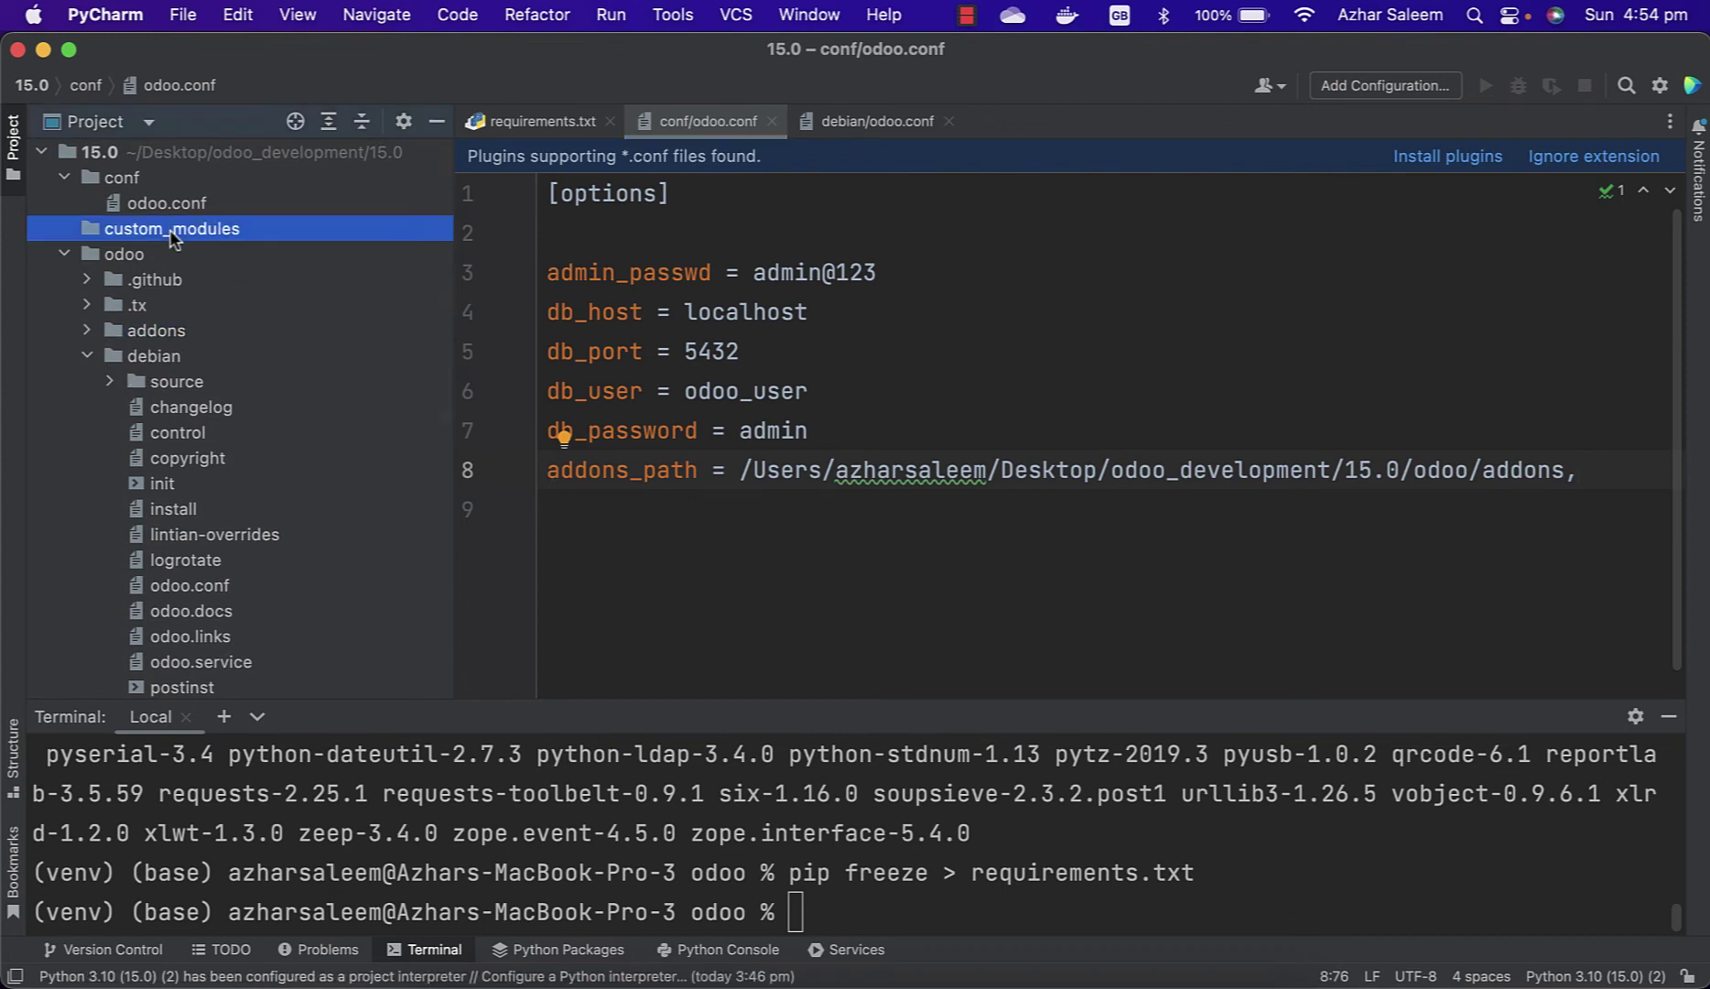
pyautogui.rightClick(170, 230)
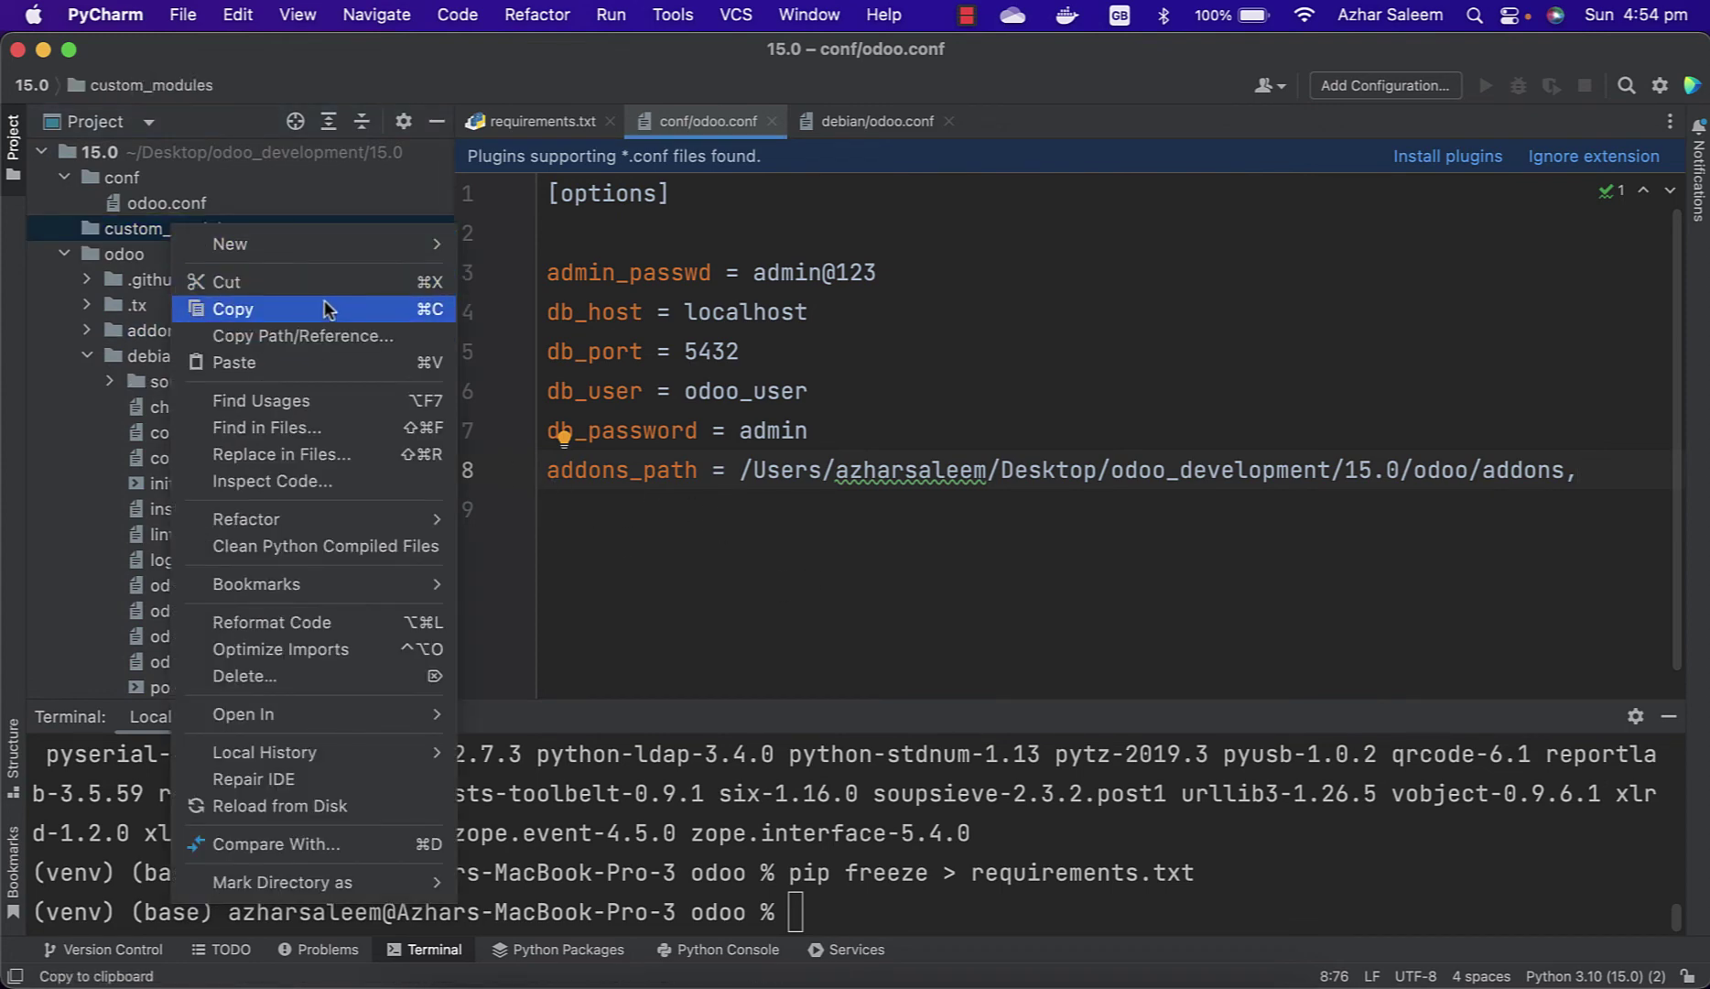
pyautogui.click(272, 341)
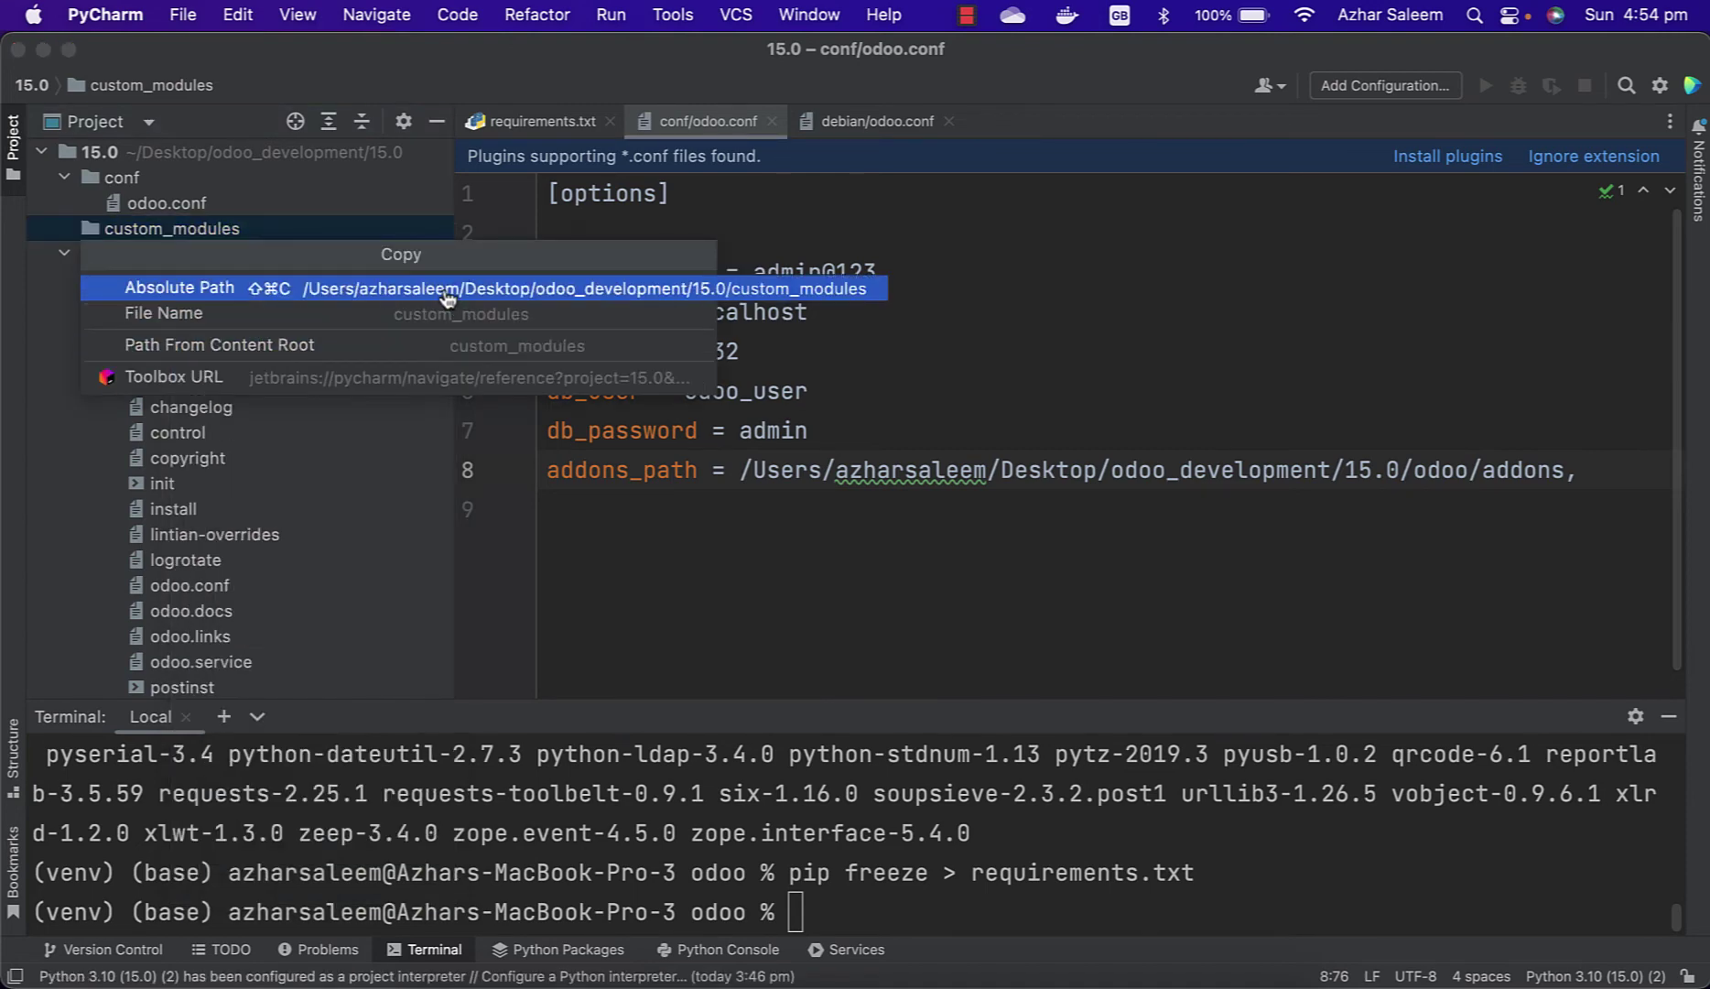
pyautogui.click(353, 289)
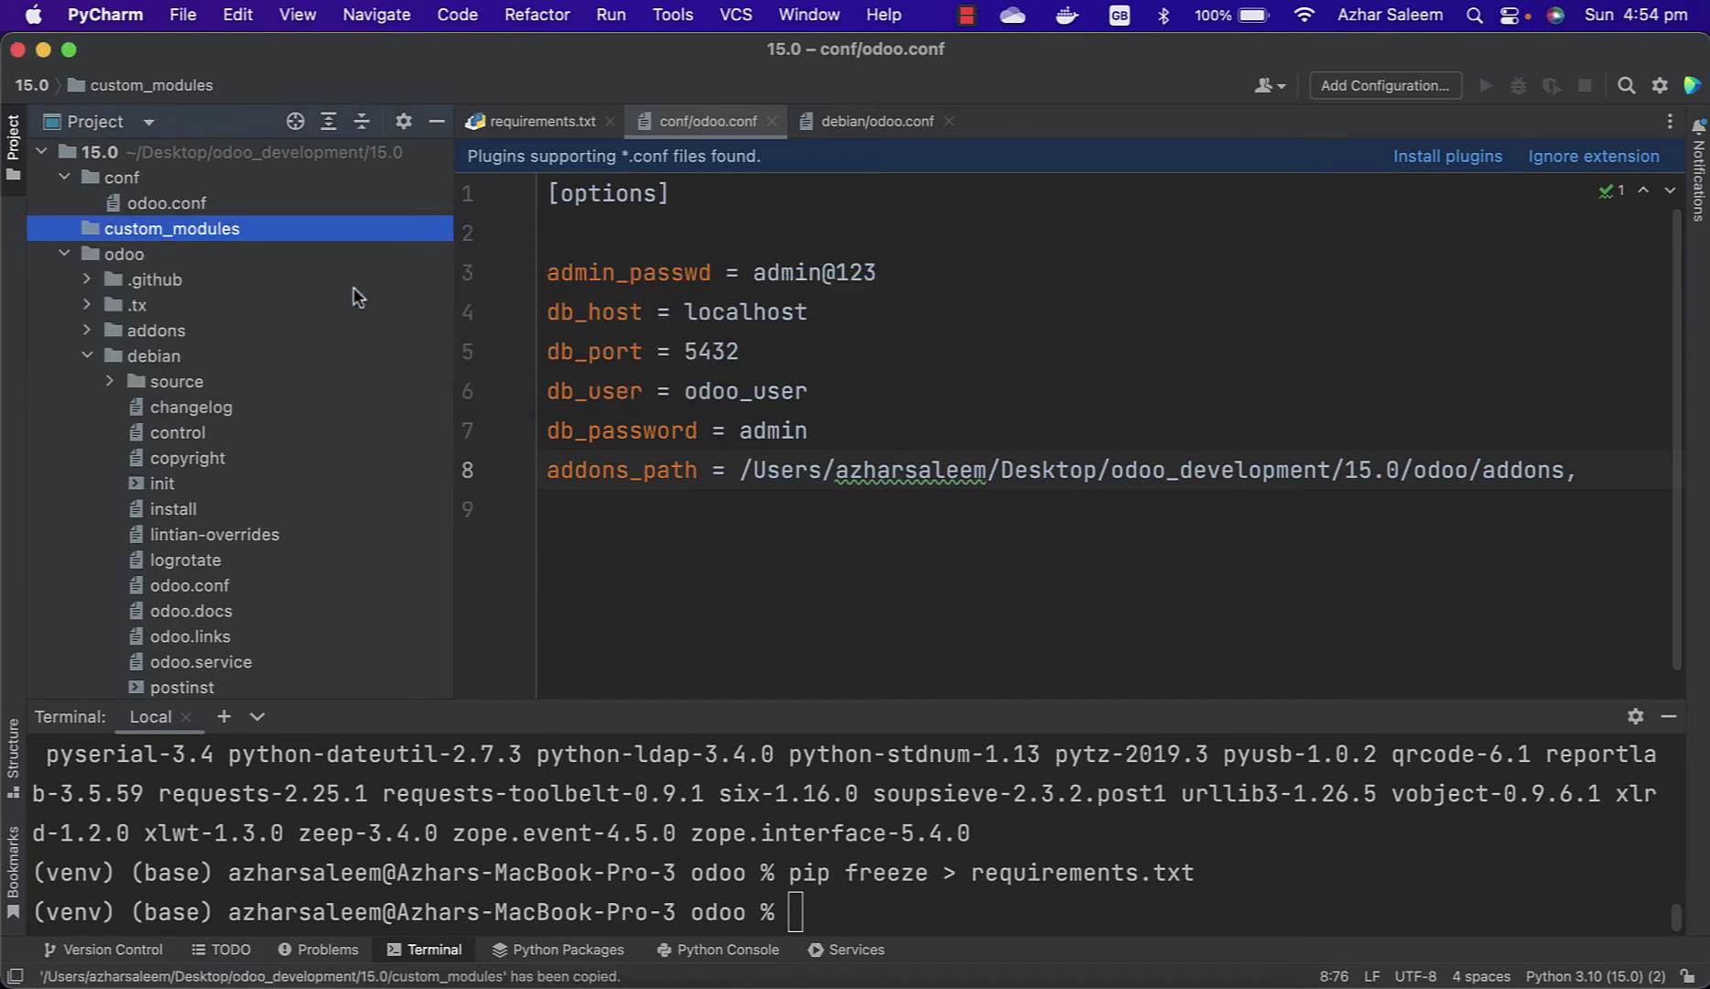
# - Paste the custom_modules path on a new addons_path line and add a blank line after db_password
pyautogui.click(1581, 481)
pyautogui.press('Return')
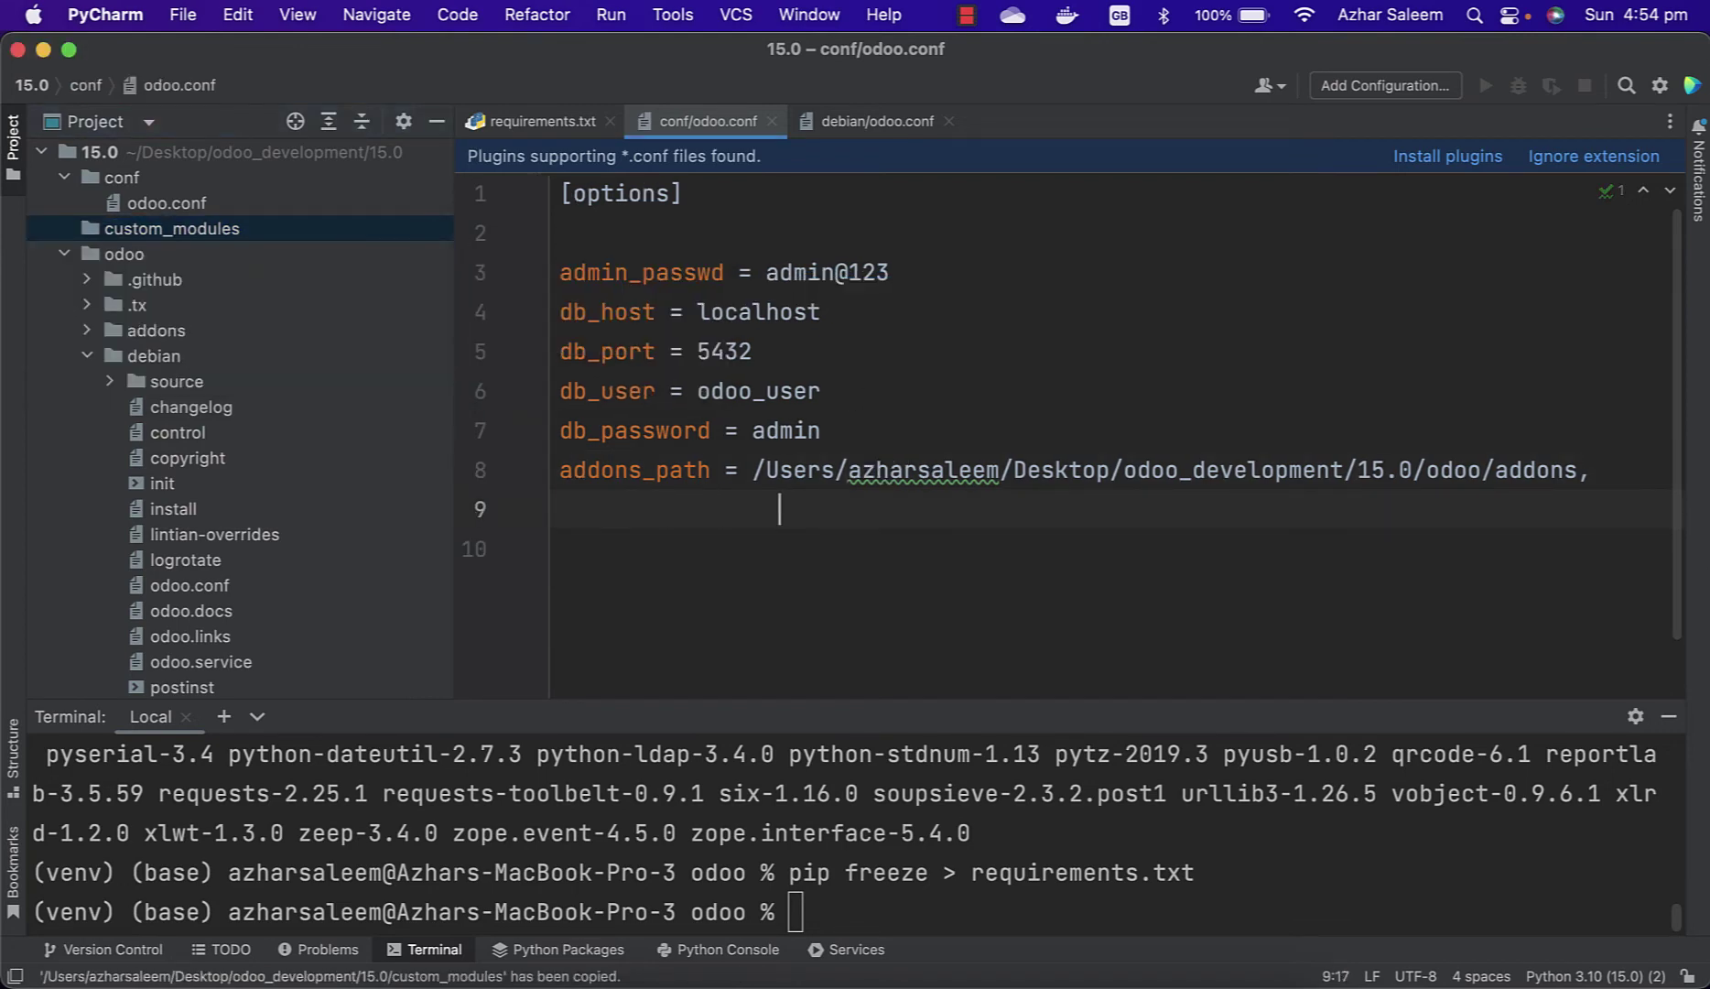
pyautogui.press('BackSpace')
pyautogui.press('BackSpace')
pyautogui.write('/Users/azharsaleem/Desktop/odoo_development/15.0/custom_modules')
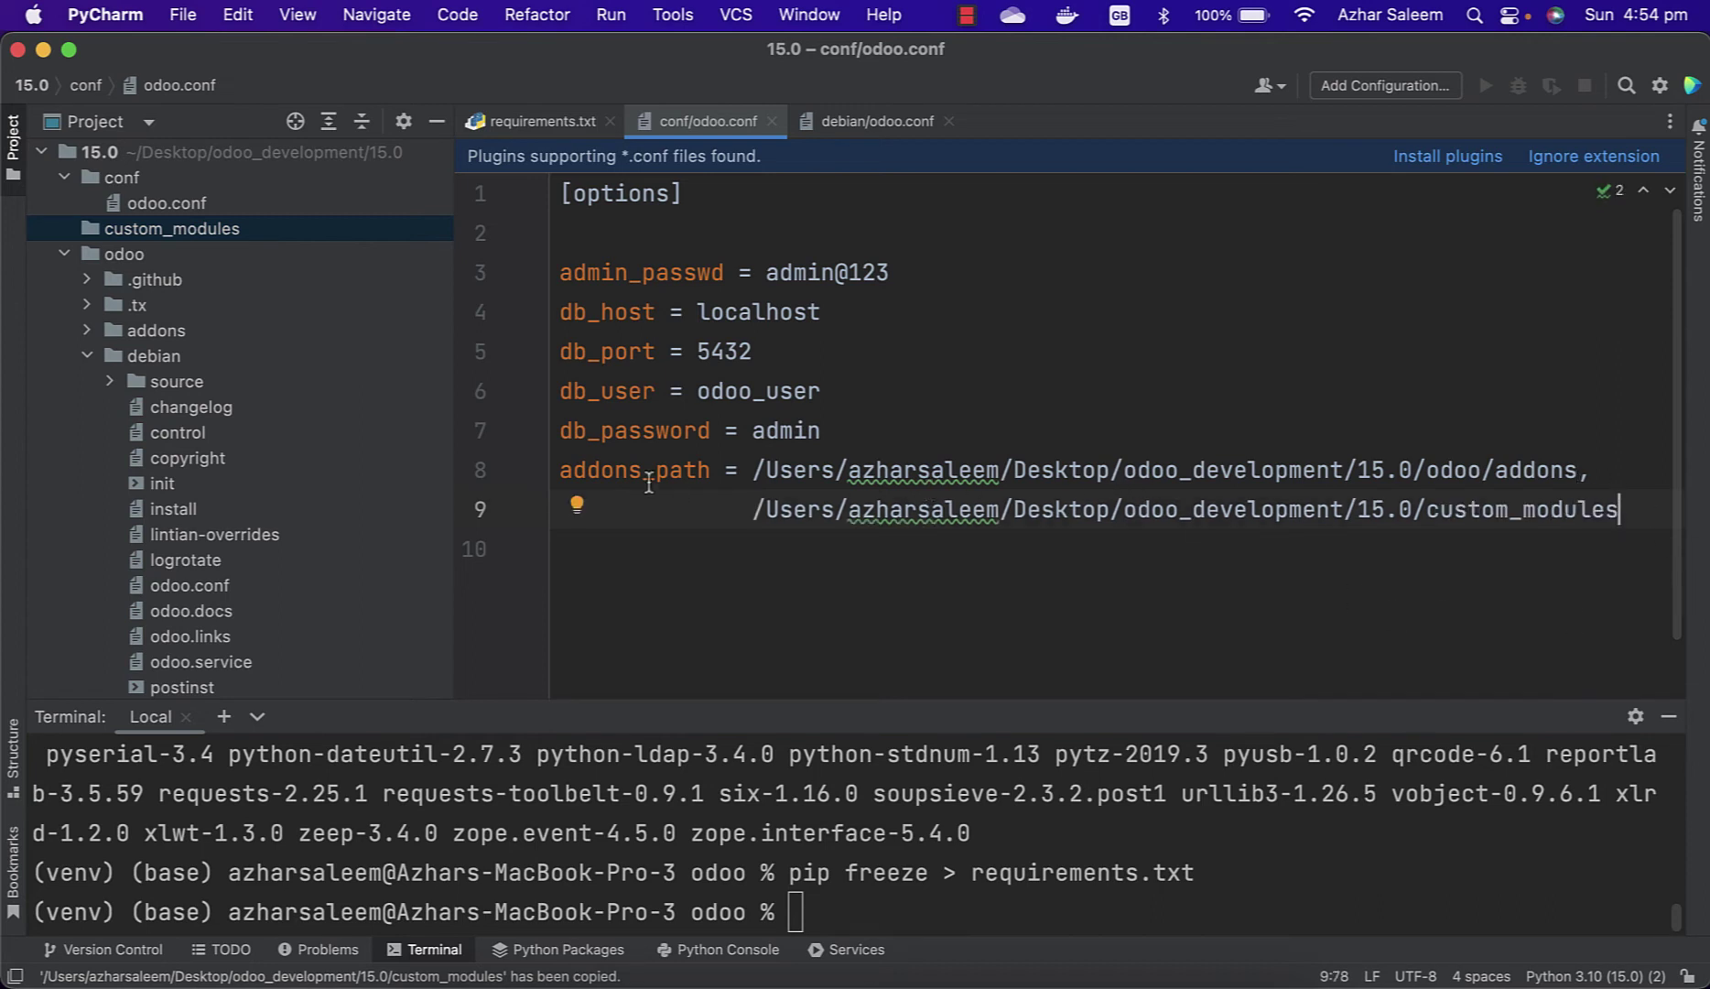
pyautogui.click(985, 432)
pyautogui.press('Return')
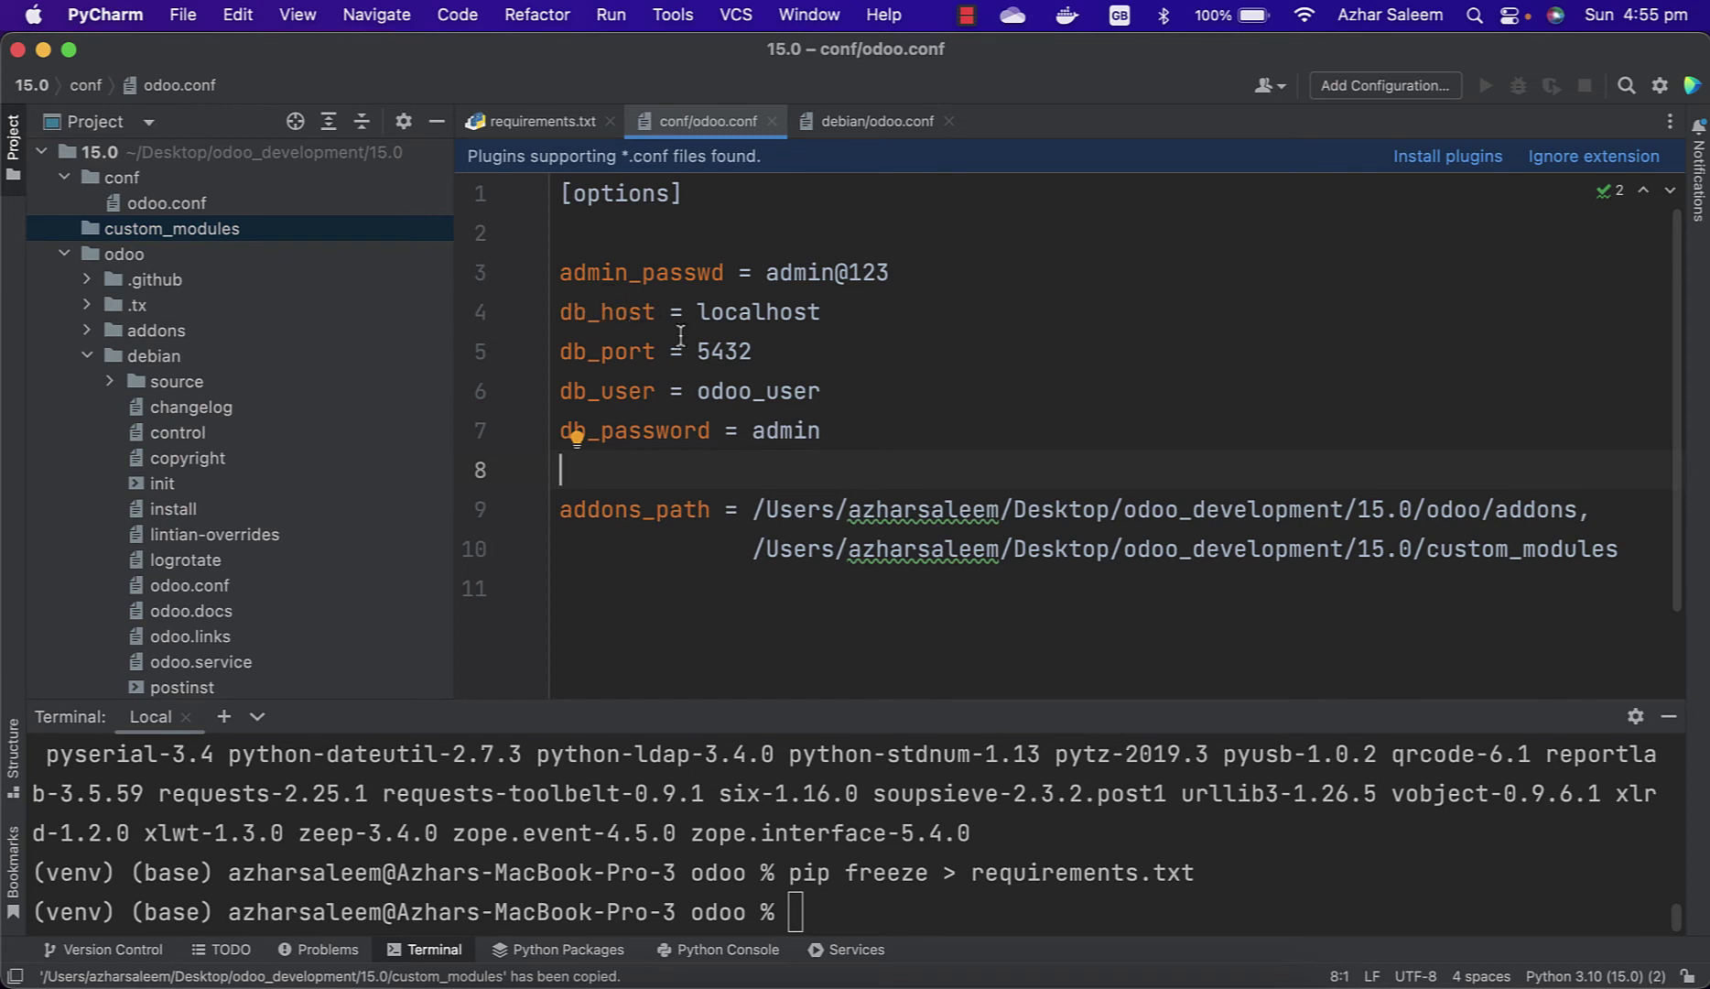
pyautogui.moveTo(823, 312); pyautogui.dragTo(632, 315)
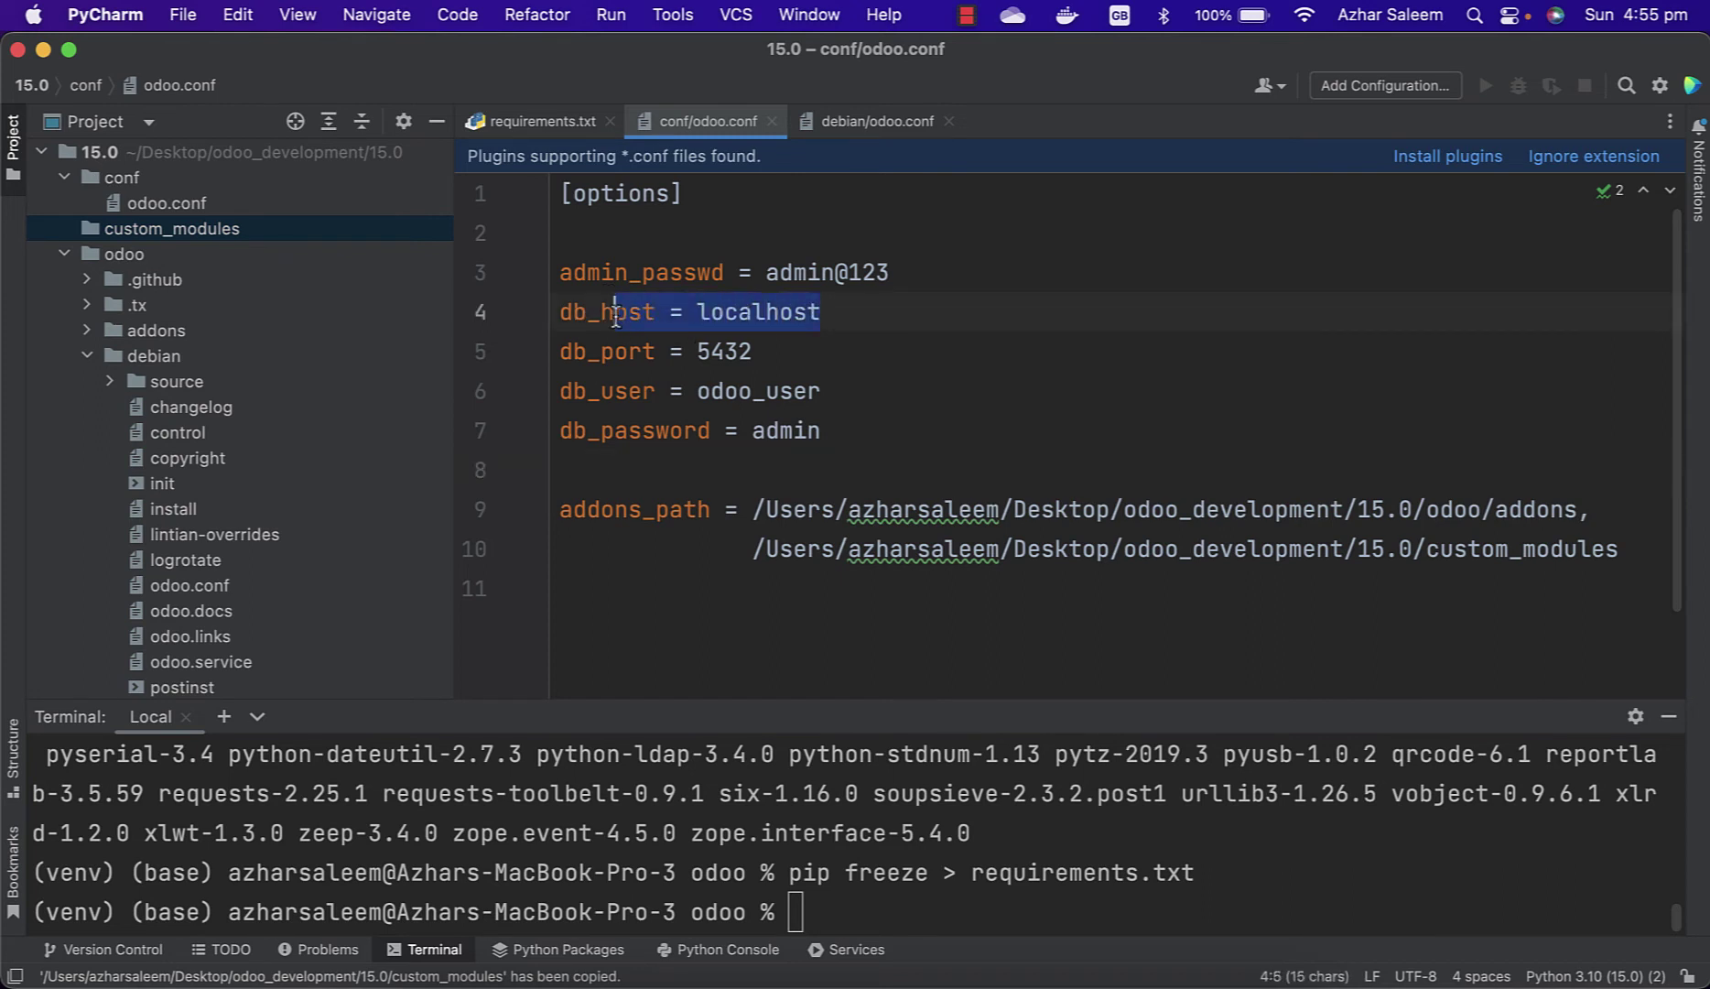
pyautogui.moveTo(889, 273); pyautogui.dragTo(560, 272)
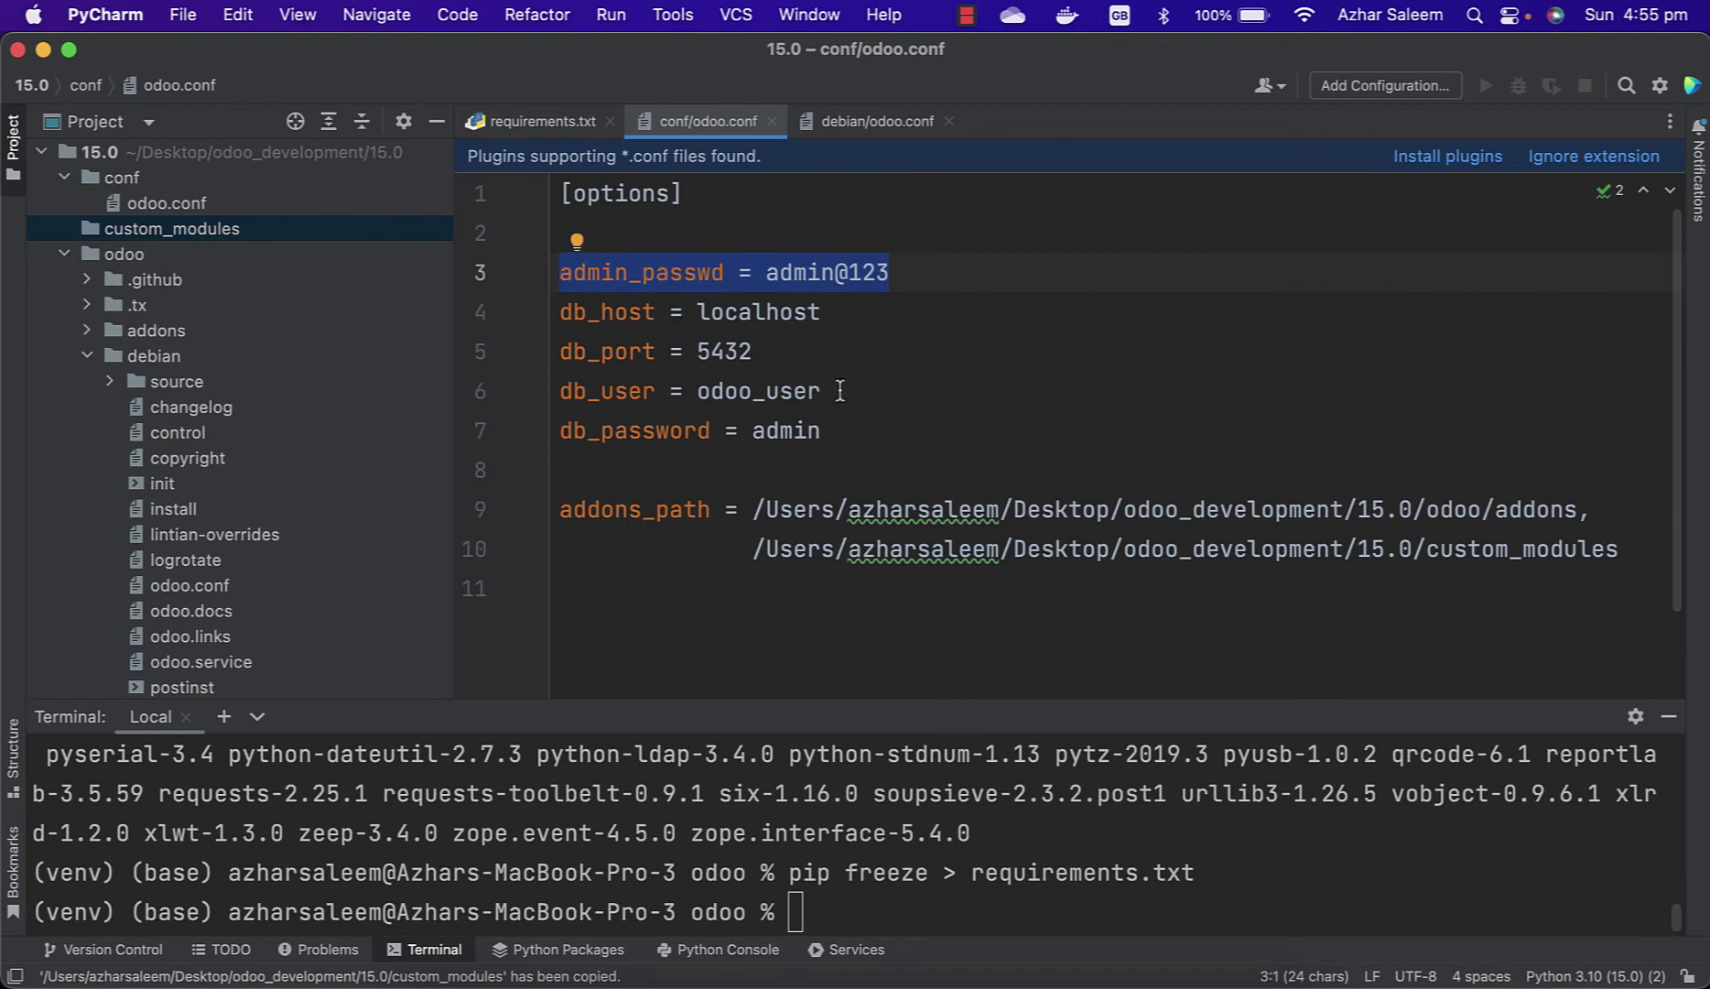
pyautogui.moveTo(824, 390); pyautogui.dragTo(557, 390)
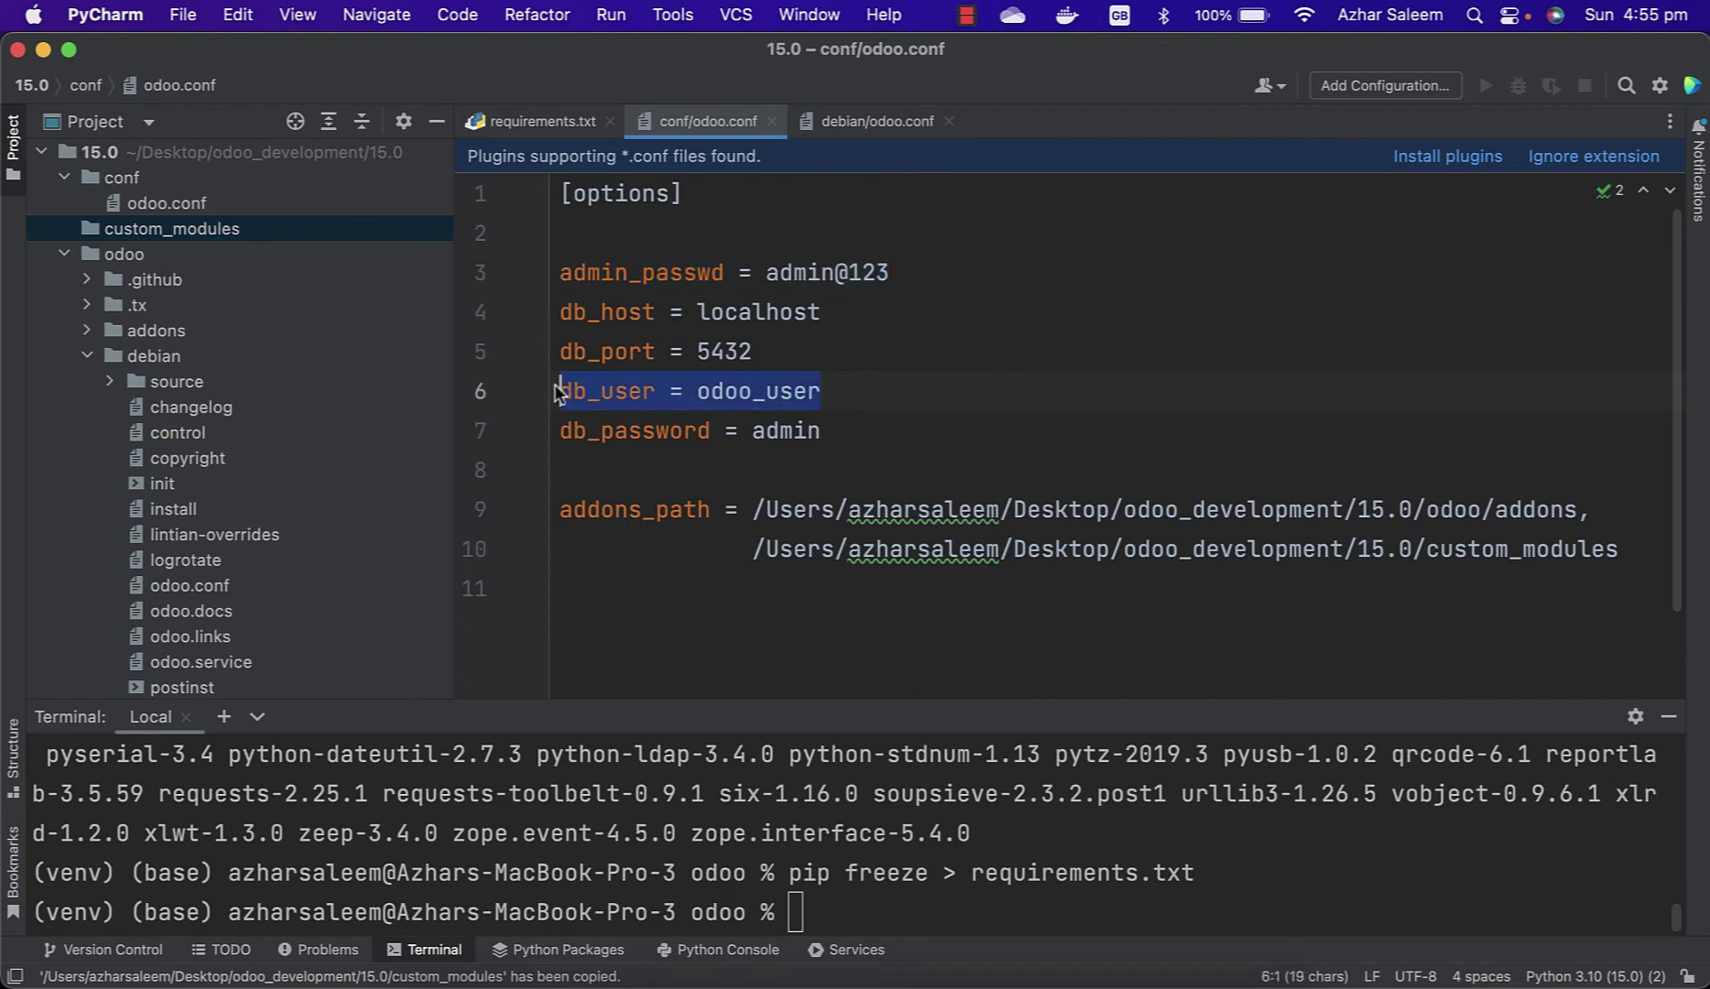
pyautogui.moveTo(822, 430); pyautogui.dragTo(562, 401)
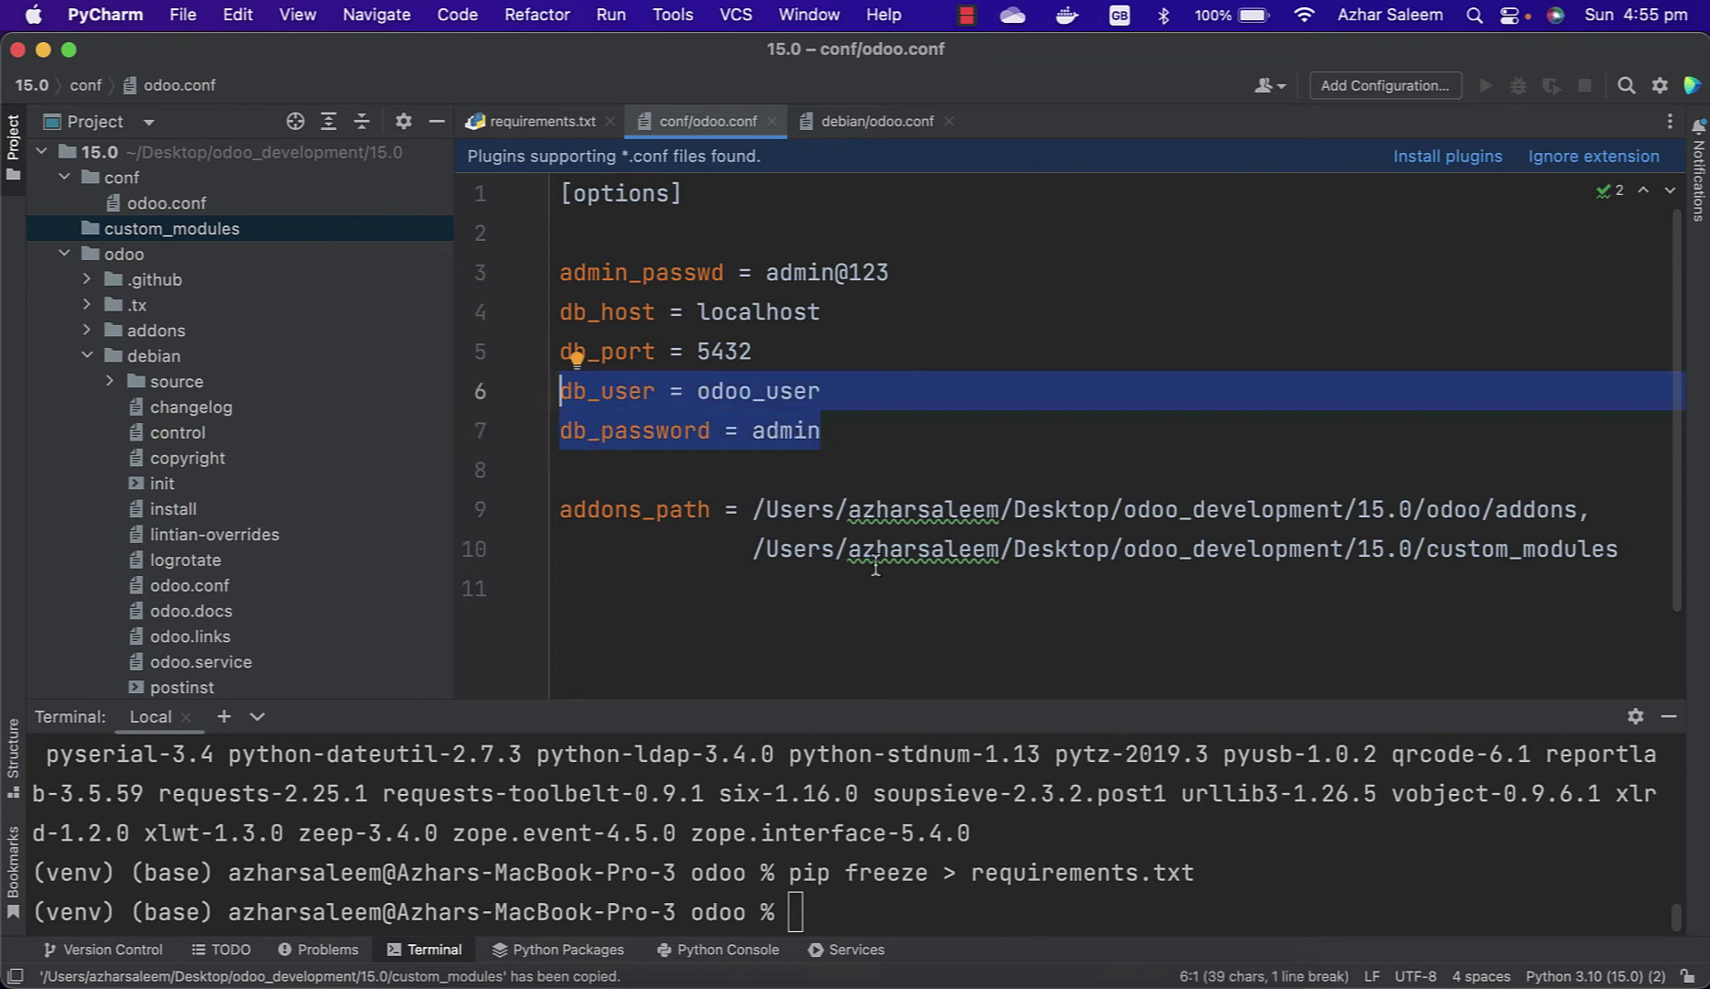
pyautogui.click(763, 470)
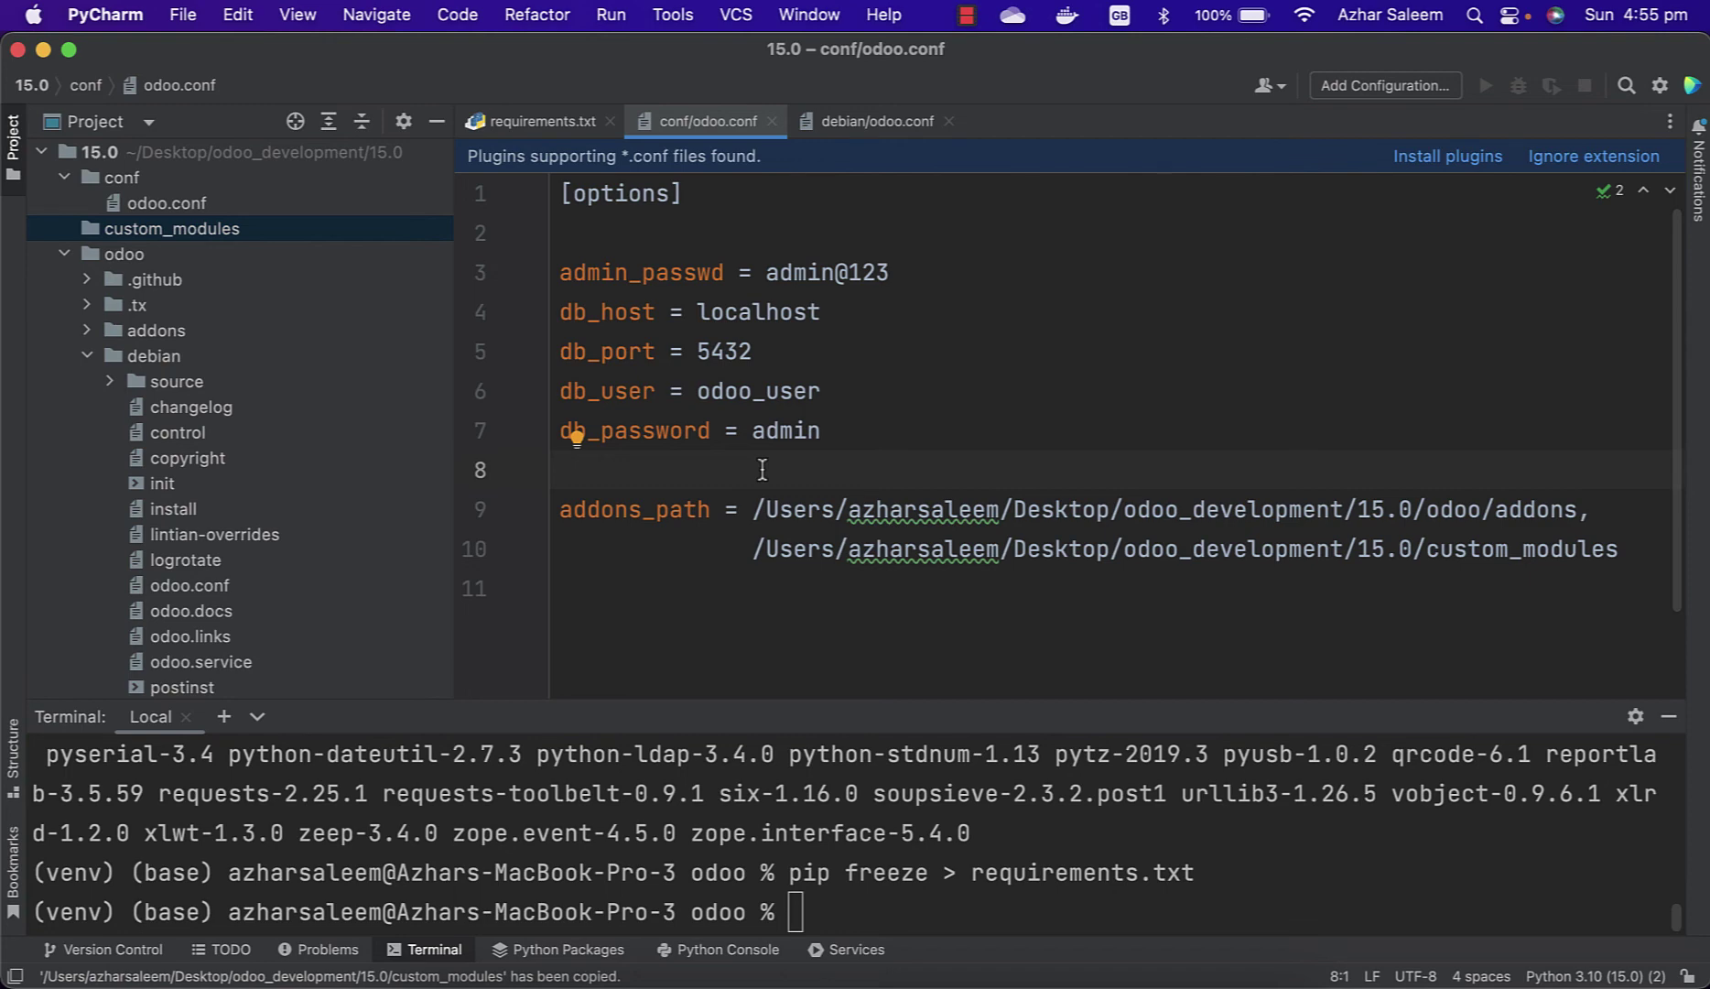
pyautogui.write('xml')
pyautogui.write('p')
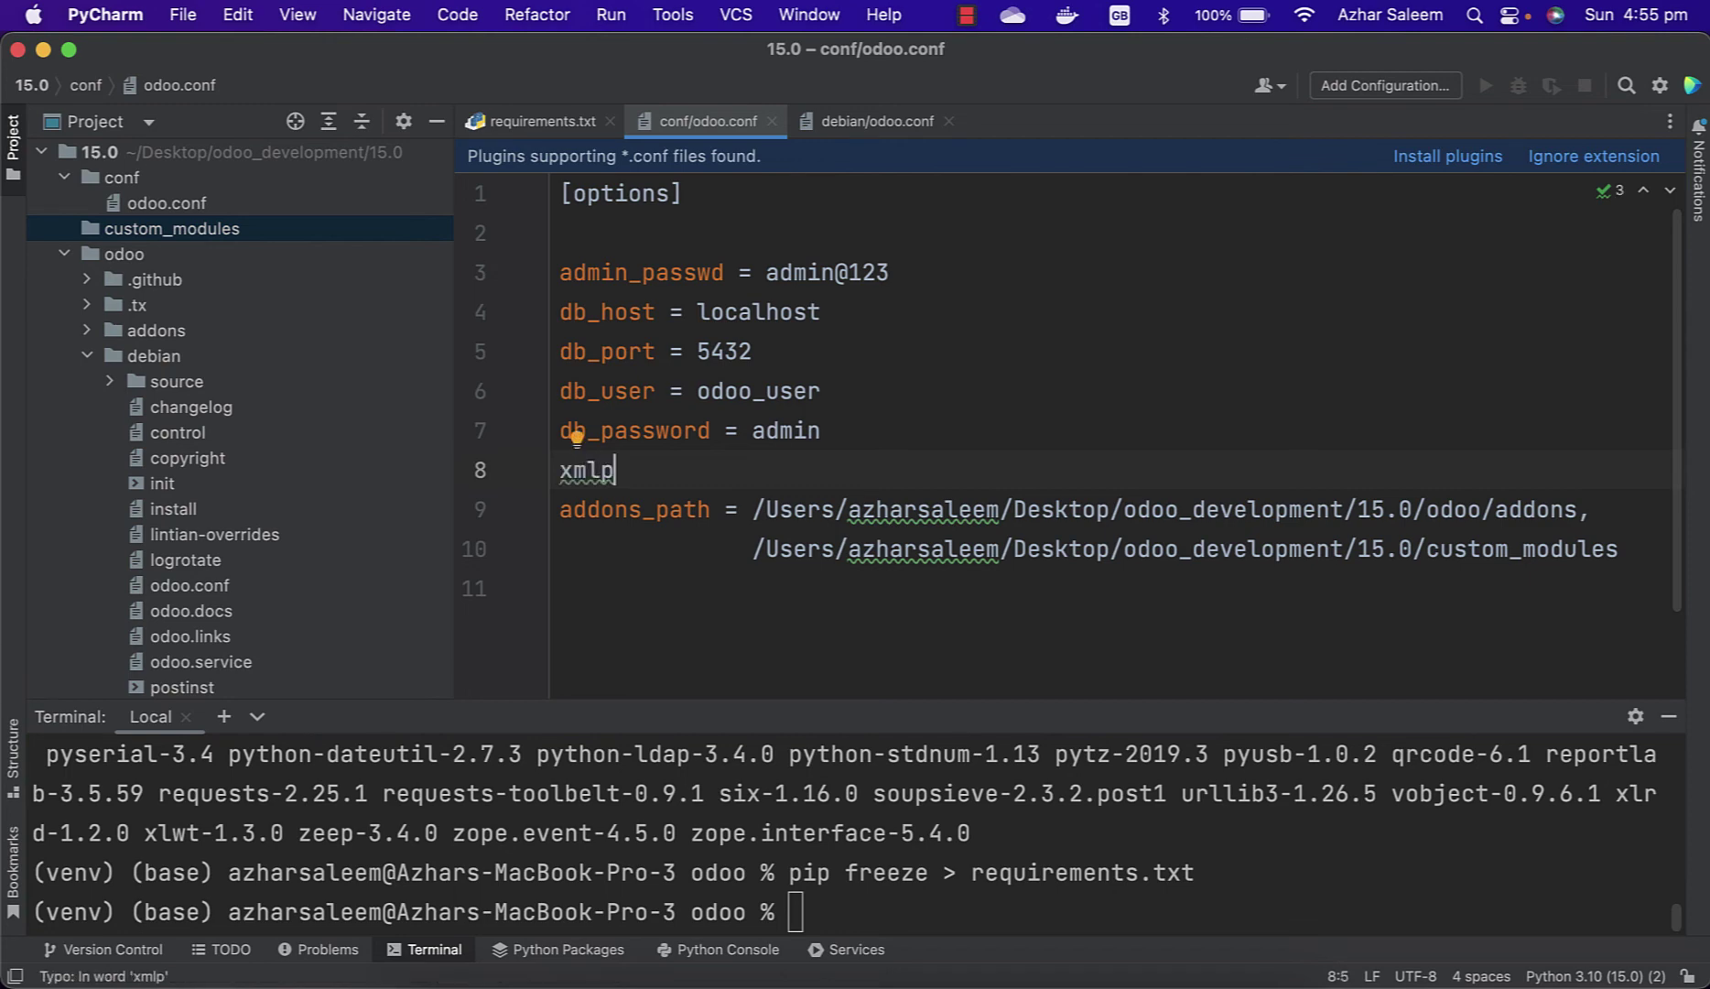
# - Fix the xmlrpc_port = 8069 line, then select settings lines 3 through 11
pyautogui.press('BackSpace')
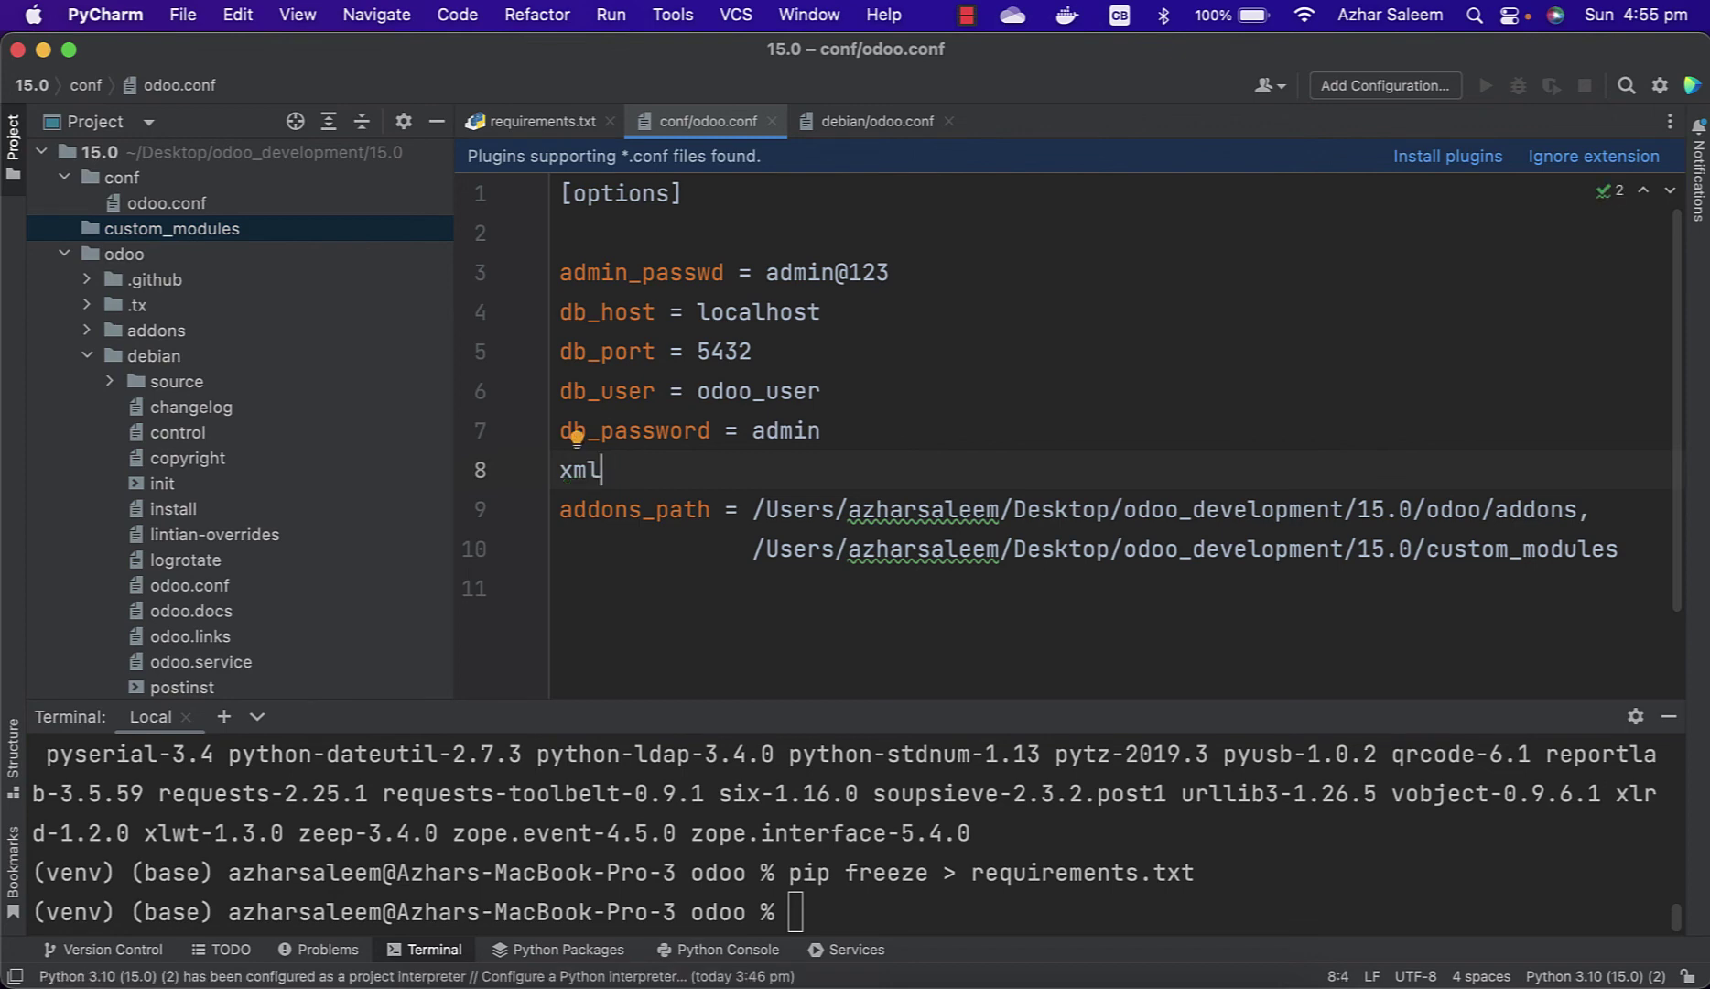
pyautogui.write('rpc')
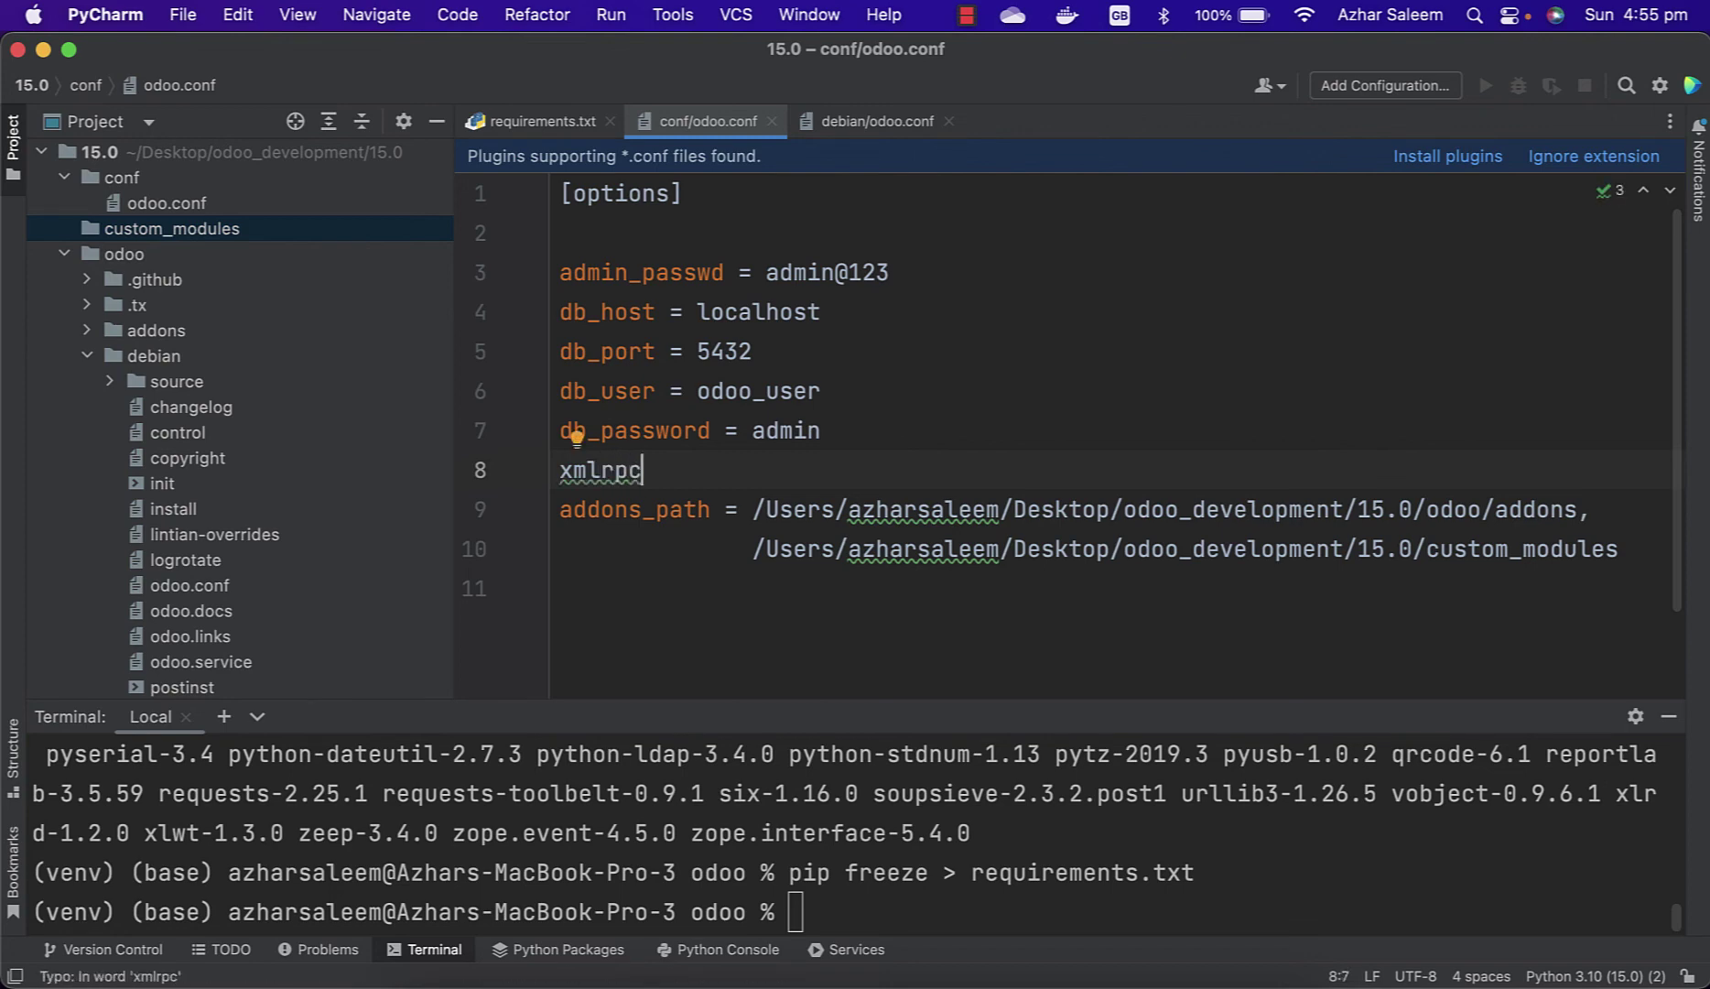
pyautogui.write('_port')
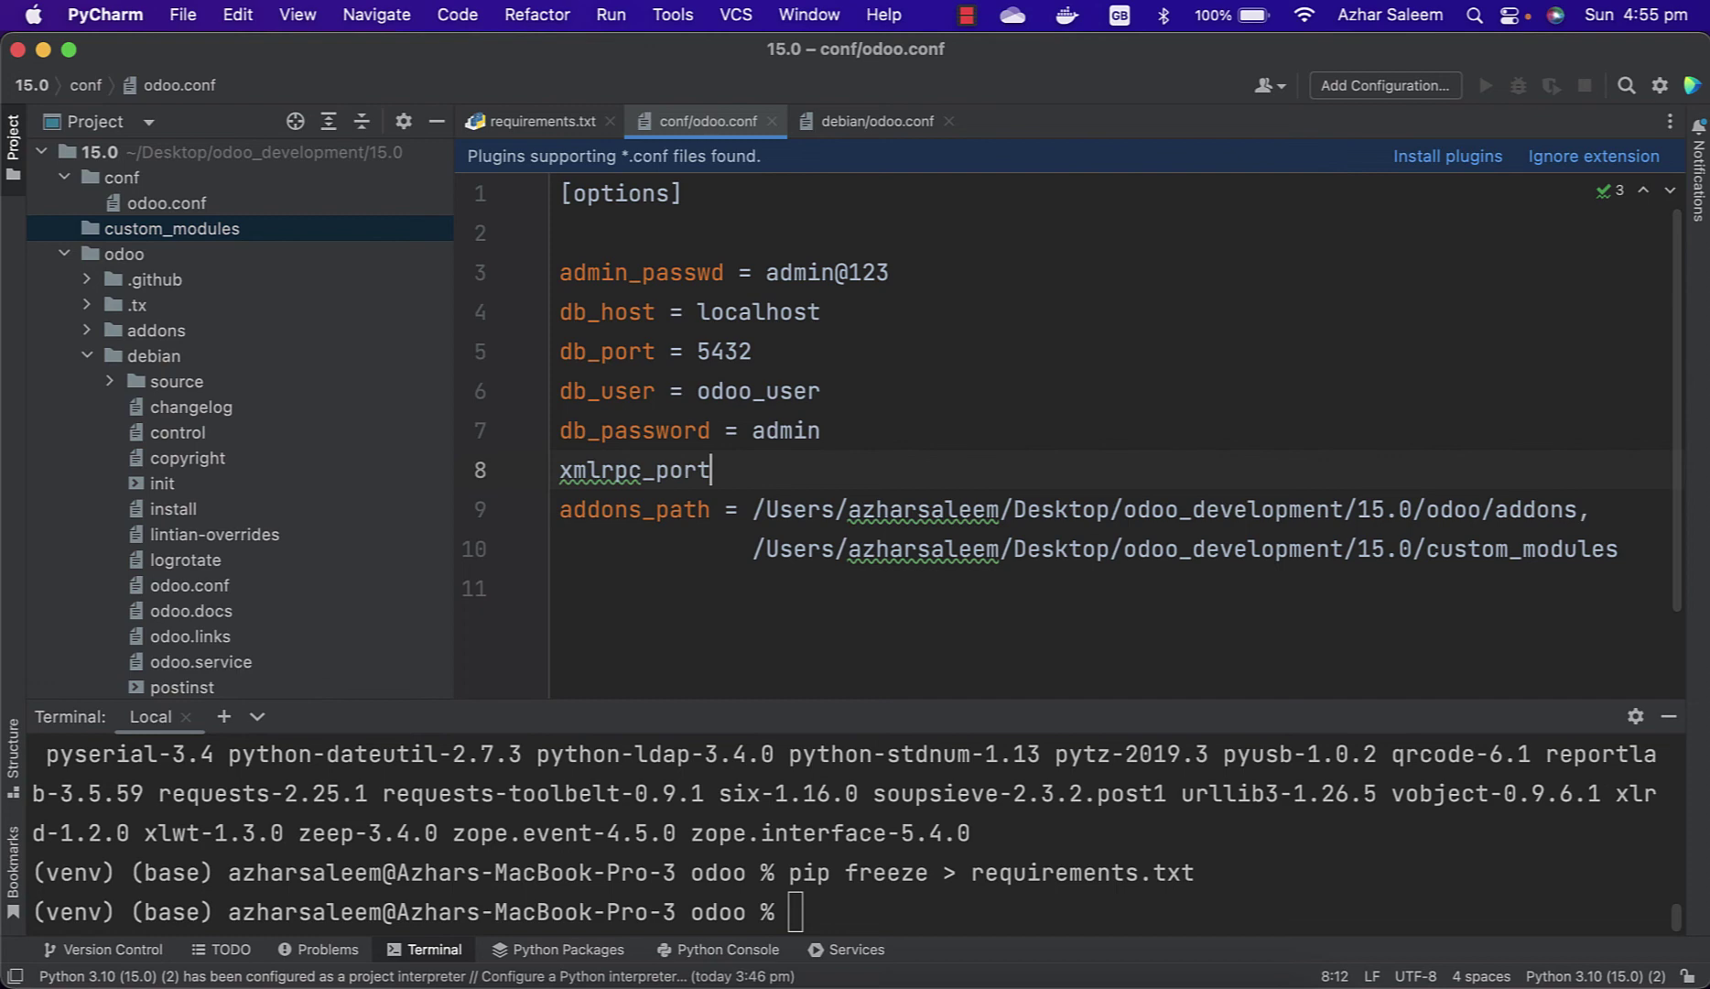
pyautogui.write(' =')
pyautogui.write('8')
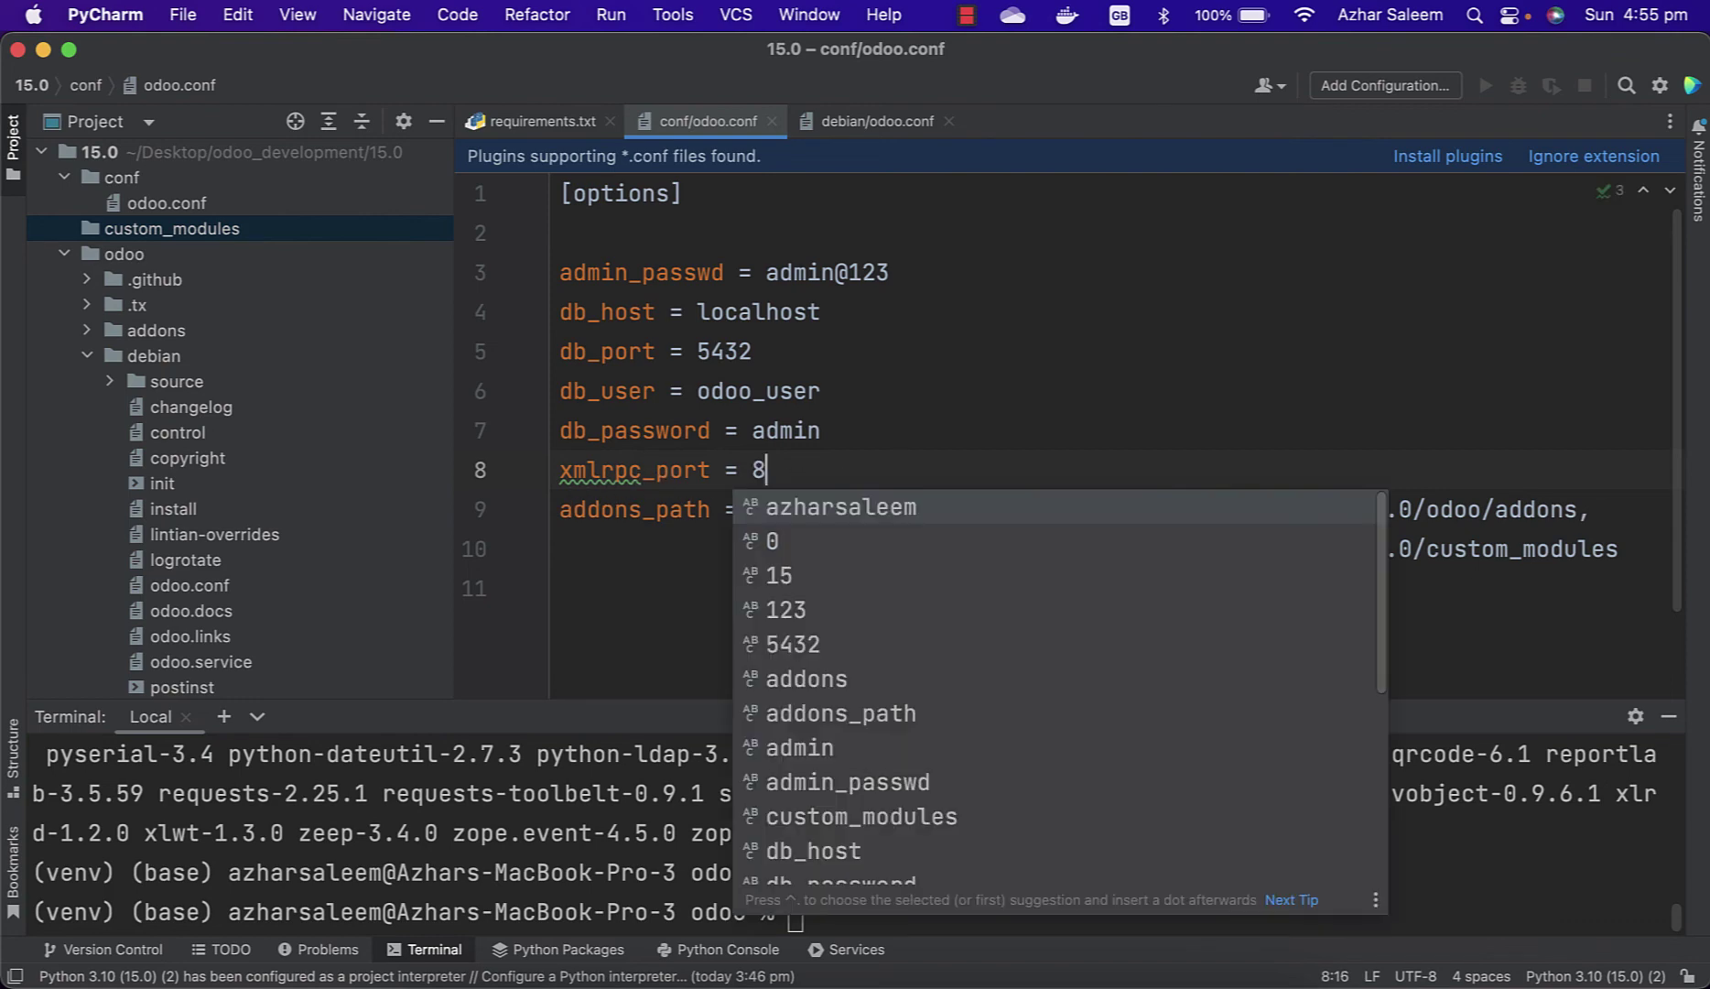
pyautogui.write('069')
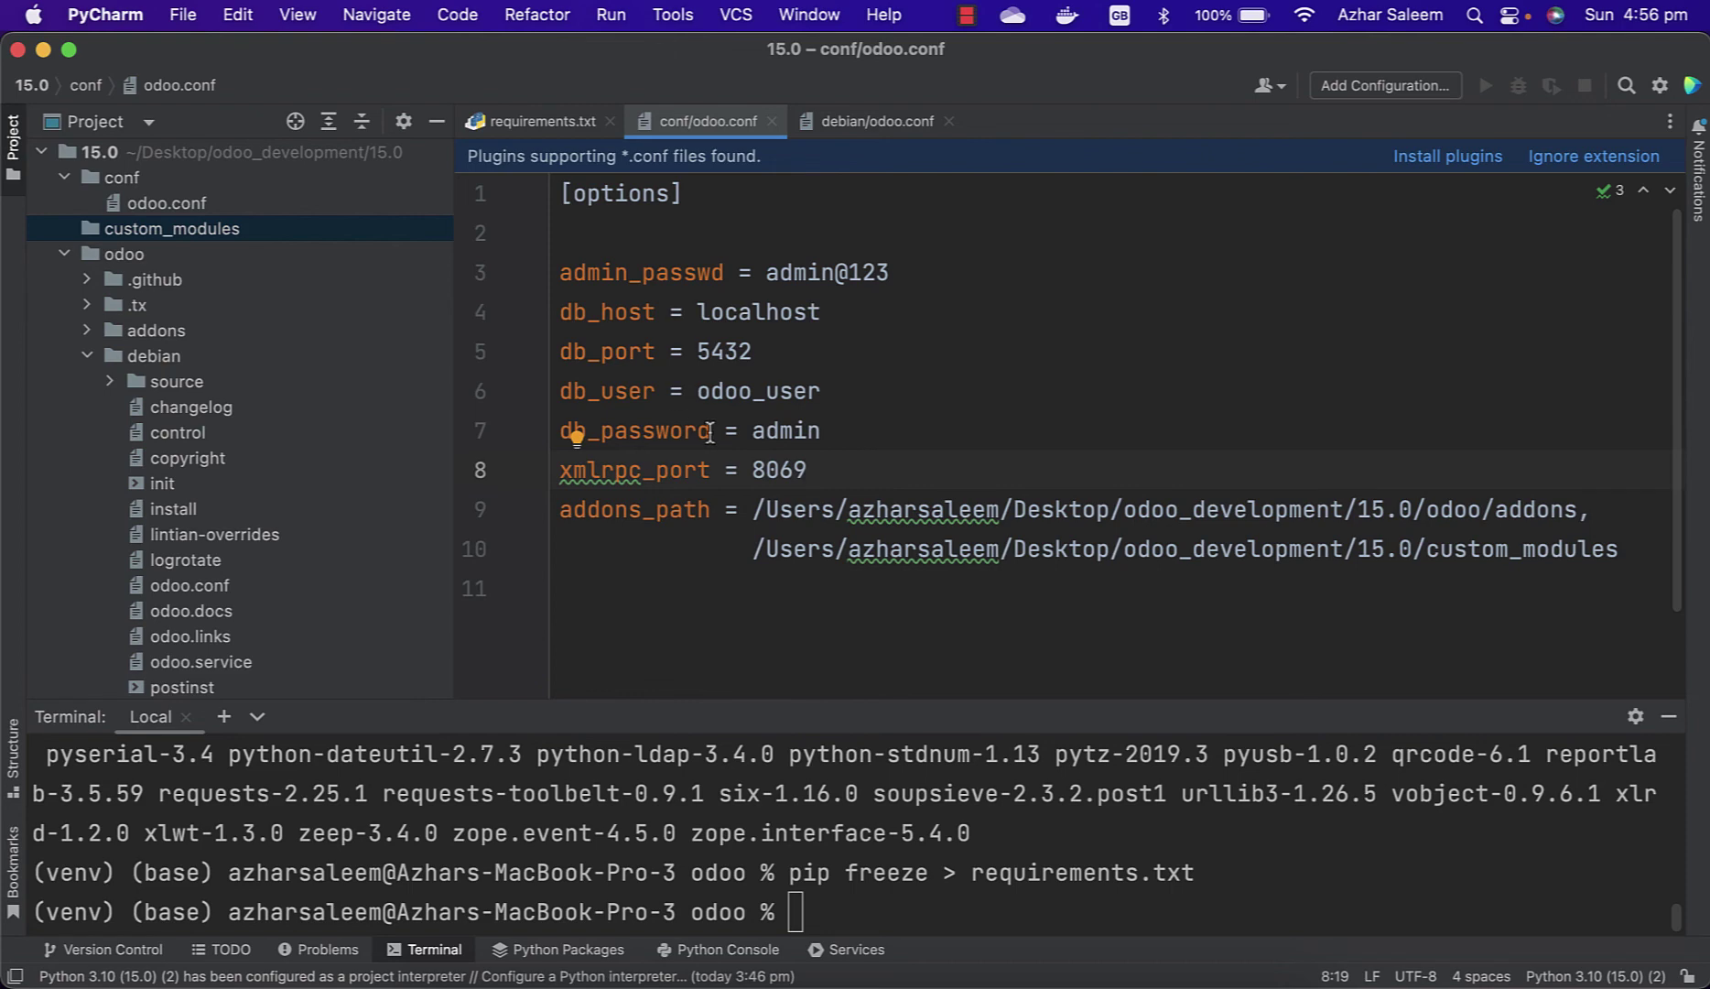
pyautogui.click(561, 278)
pyautogui.moveTo(561, 280); pyautogui.dragTo(985, 578)
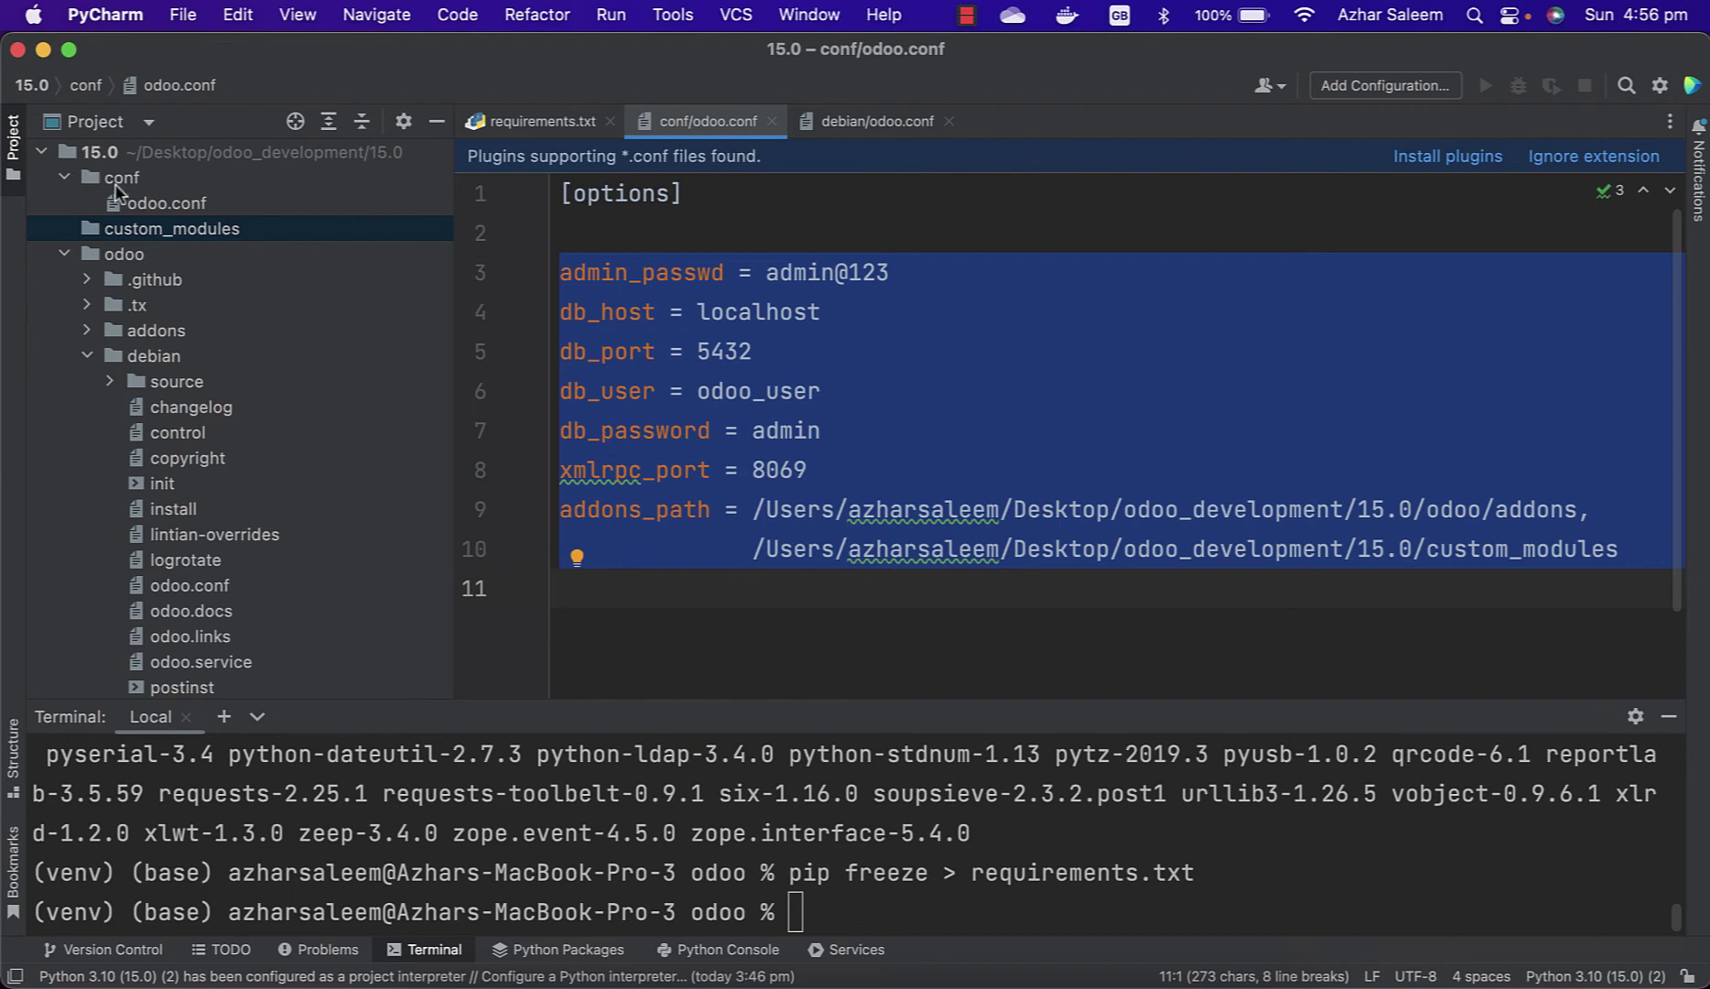
pyautogui.click(901, 425)
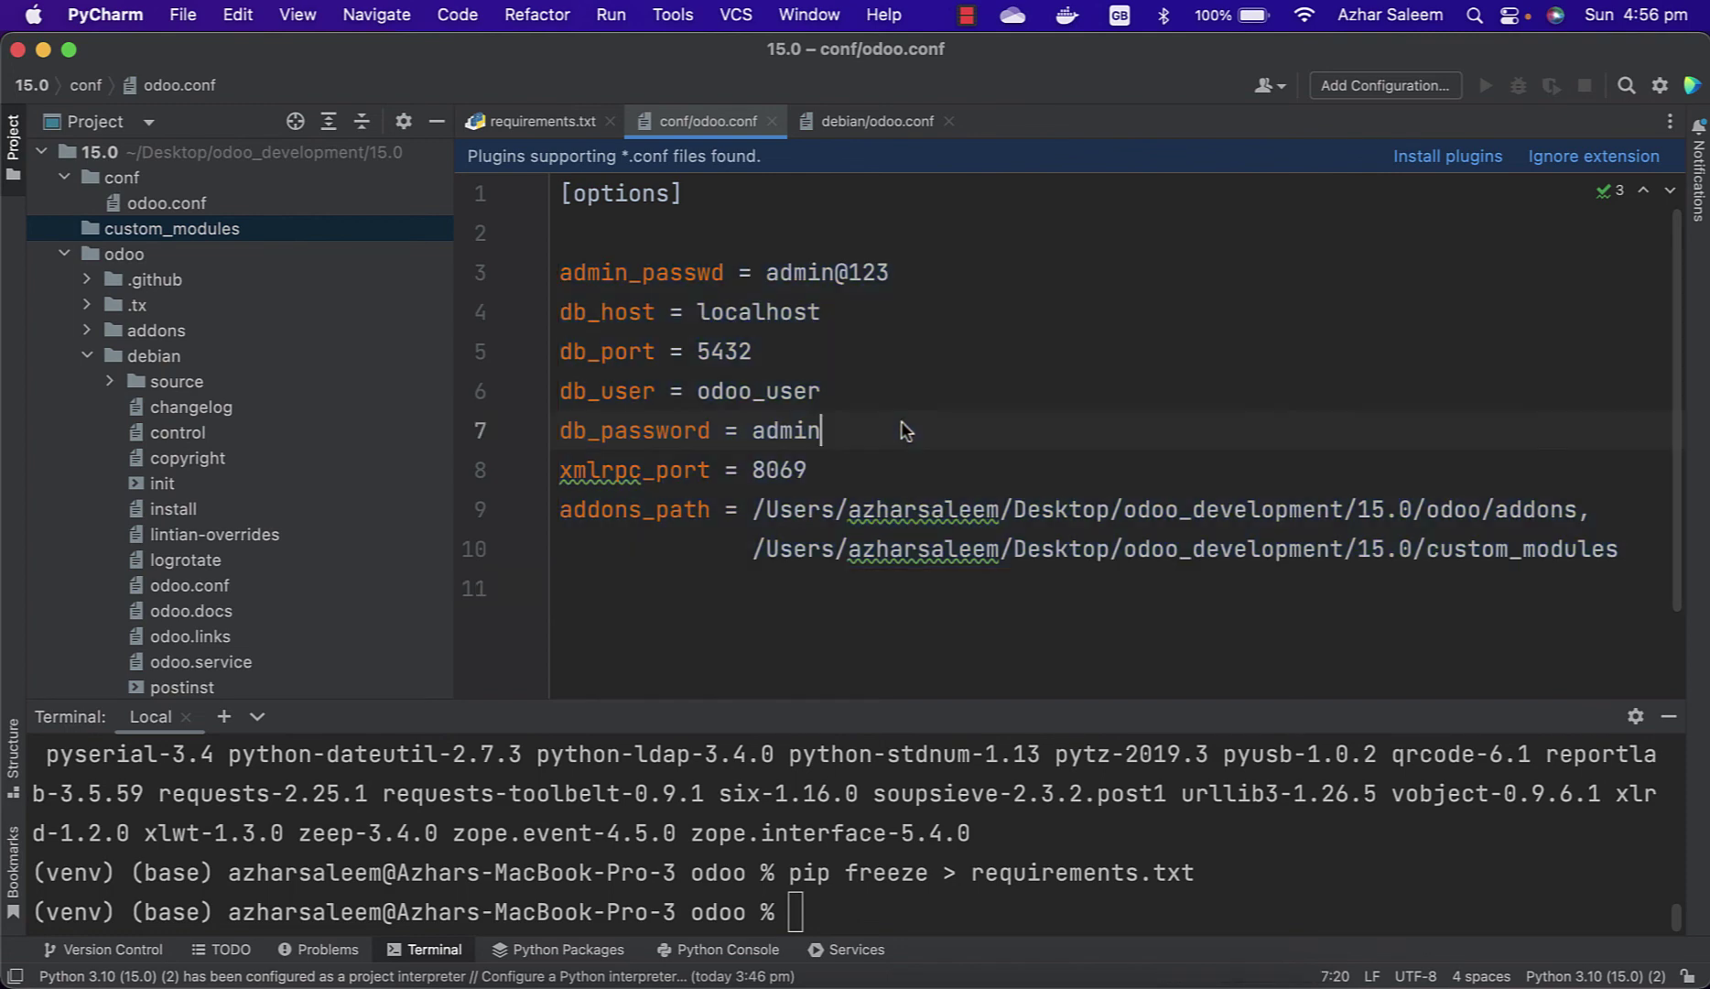
pyautogui.click(886, 479)
pyautogui.press('Return')
pyautogui.click(601, 549)
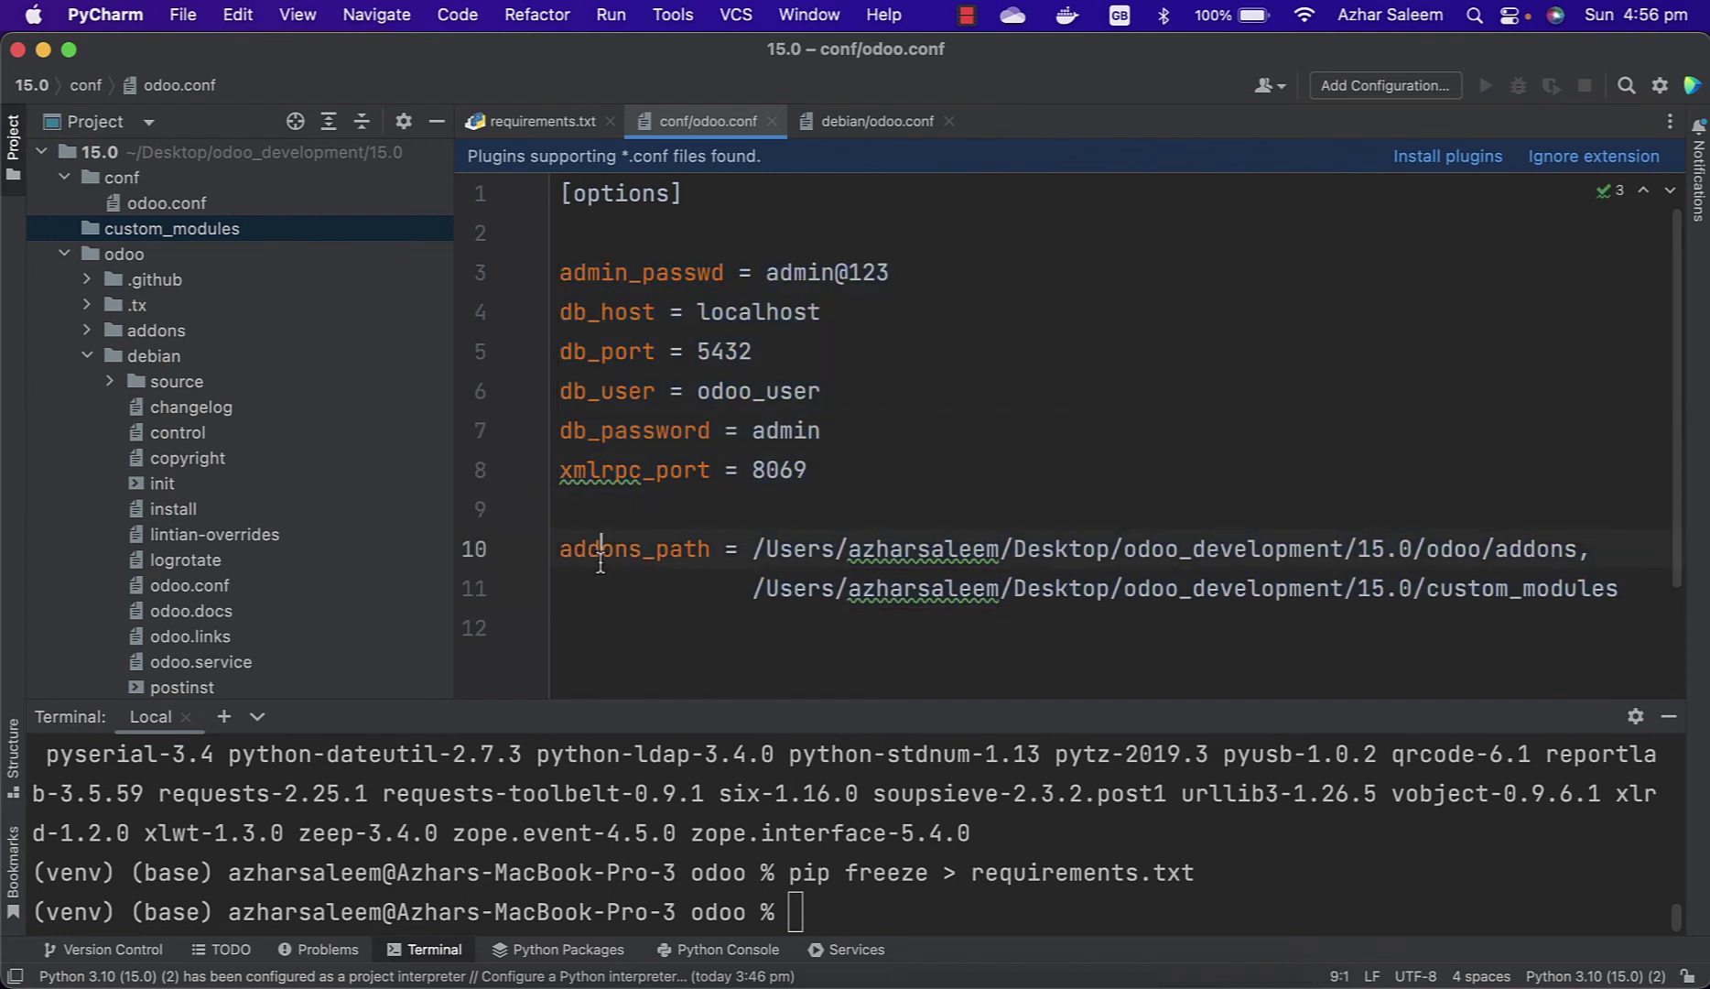
pyautogui.tripleClick(600, 549)
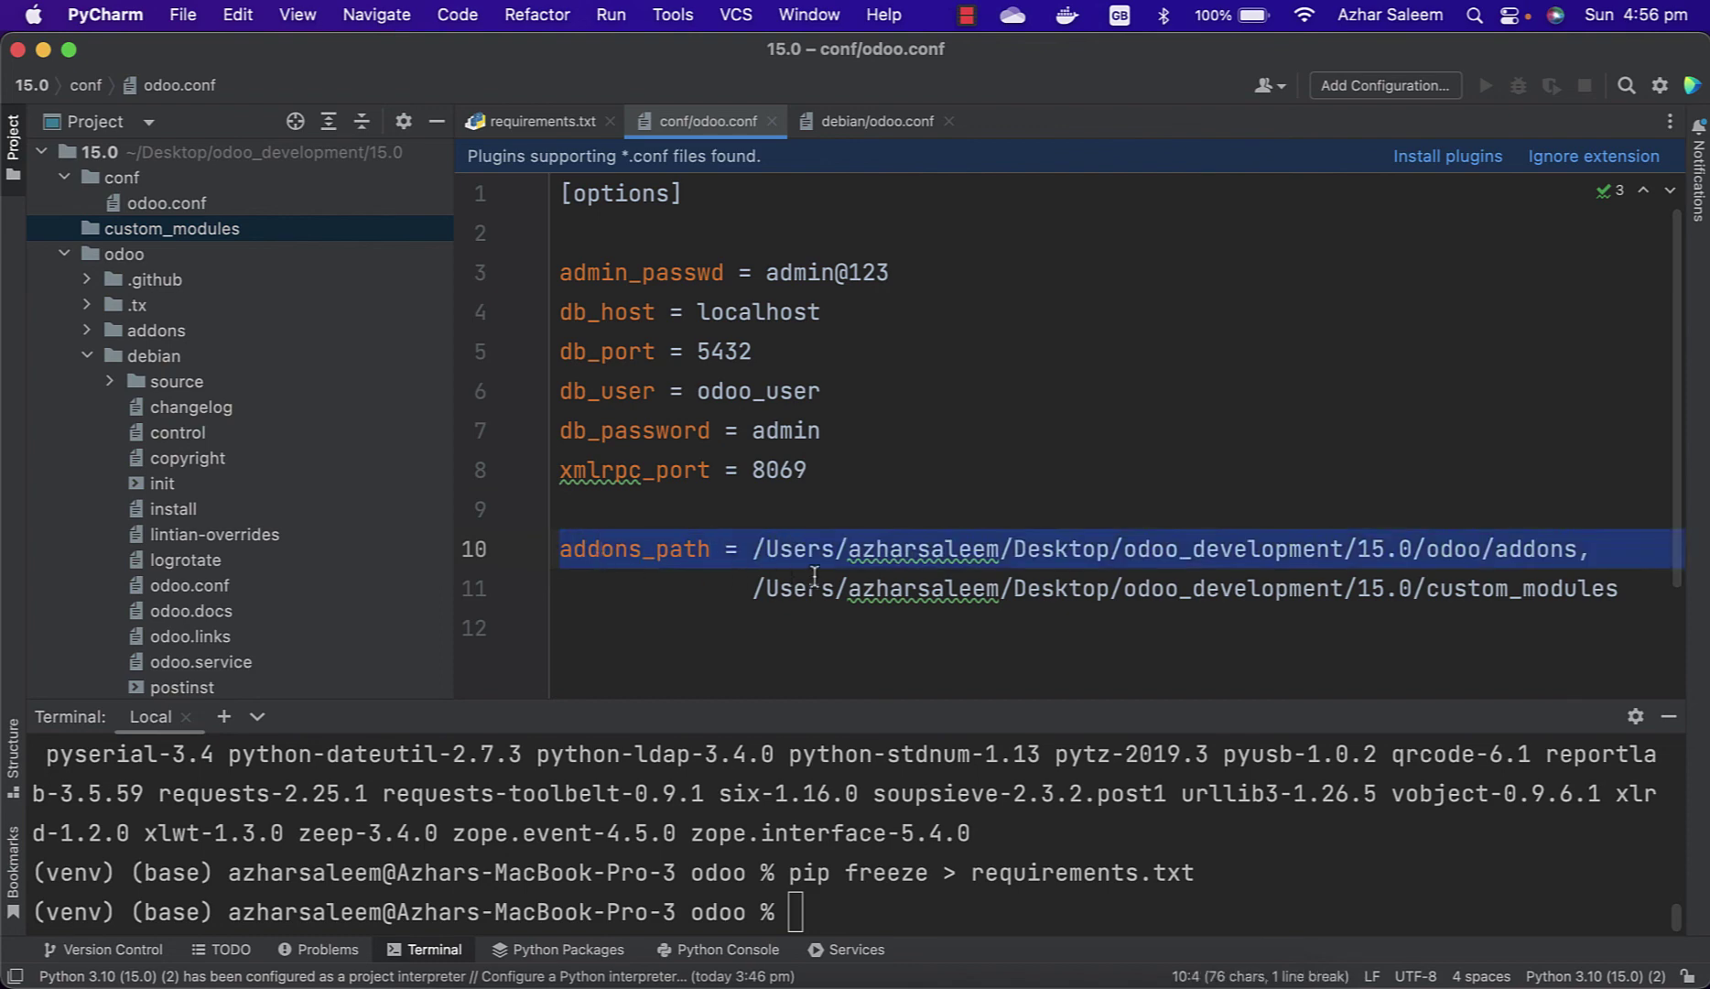
pyautogui.click(990, 589)
pyautogui.moveTo(1590, 549); pyautogui.dragTo(750, 547)
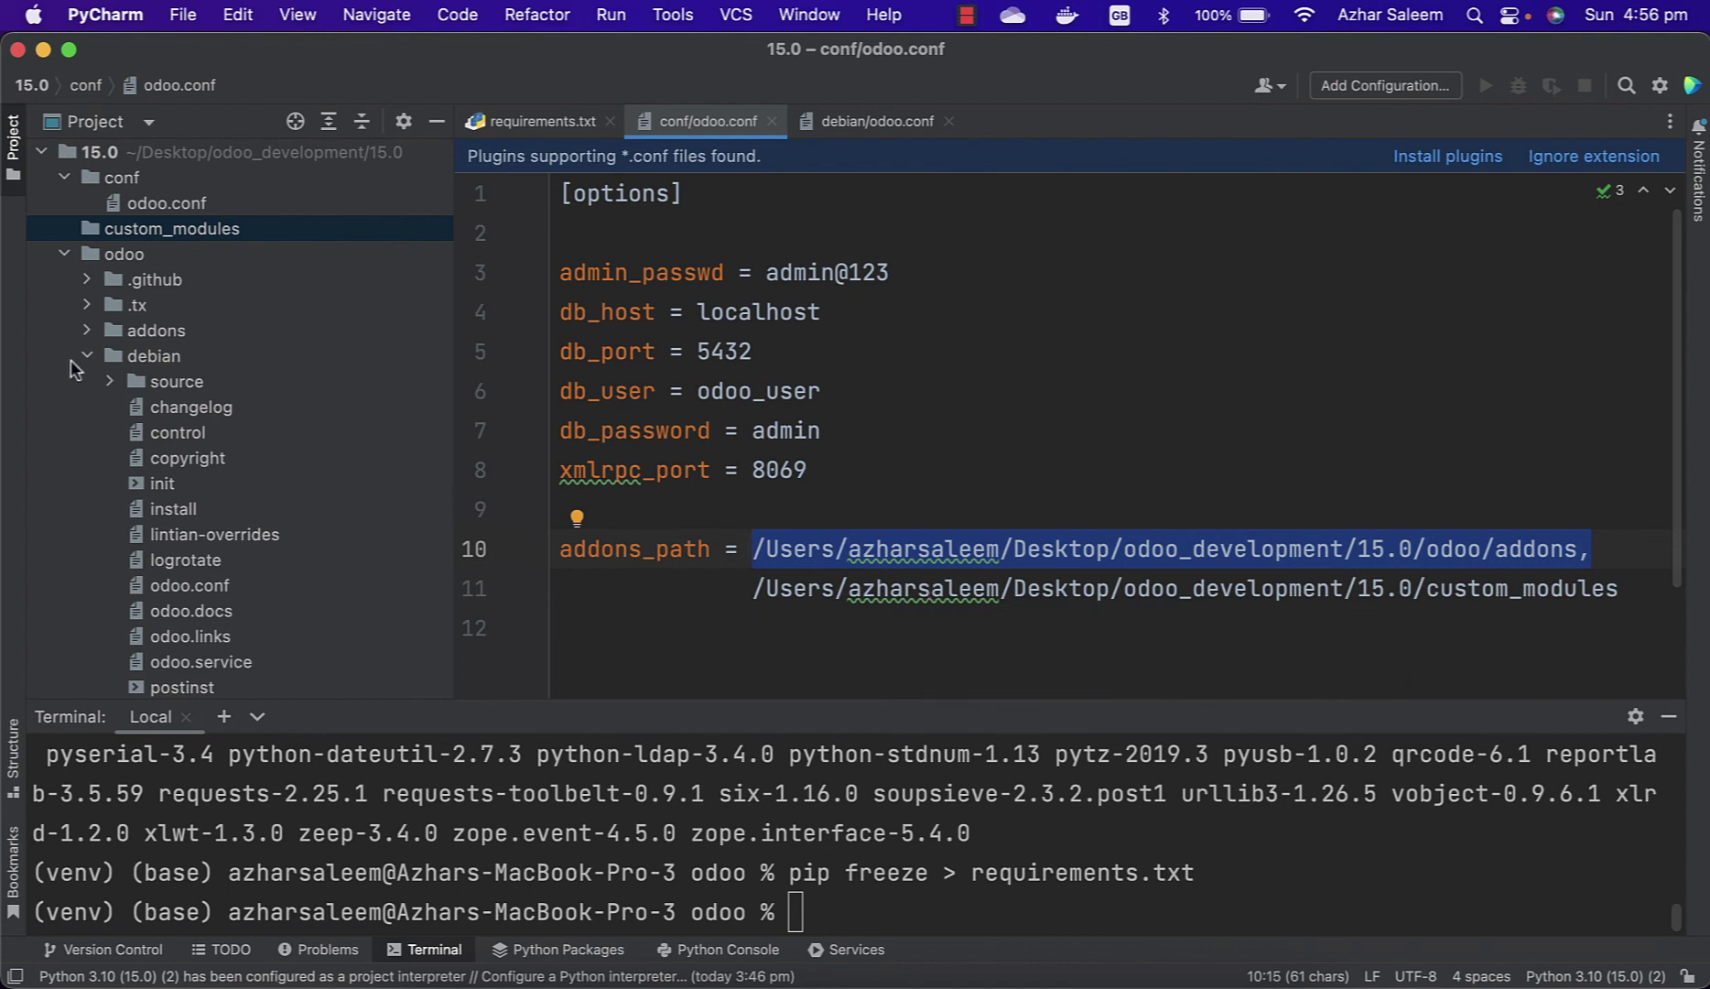
pyautogui.click(88, 357)
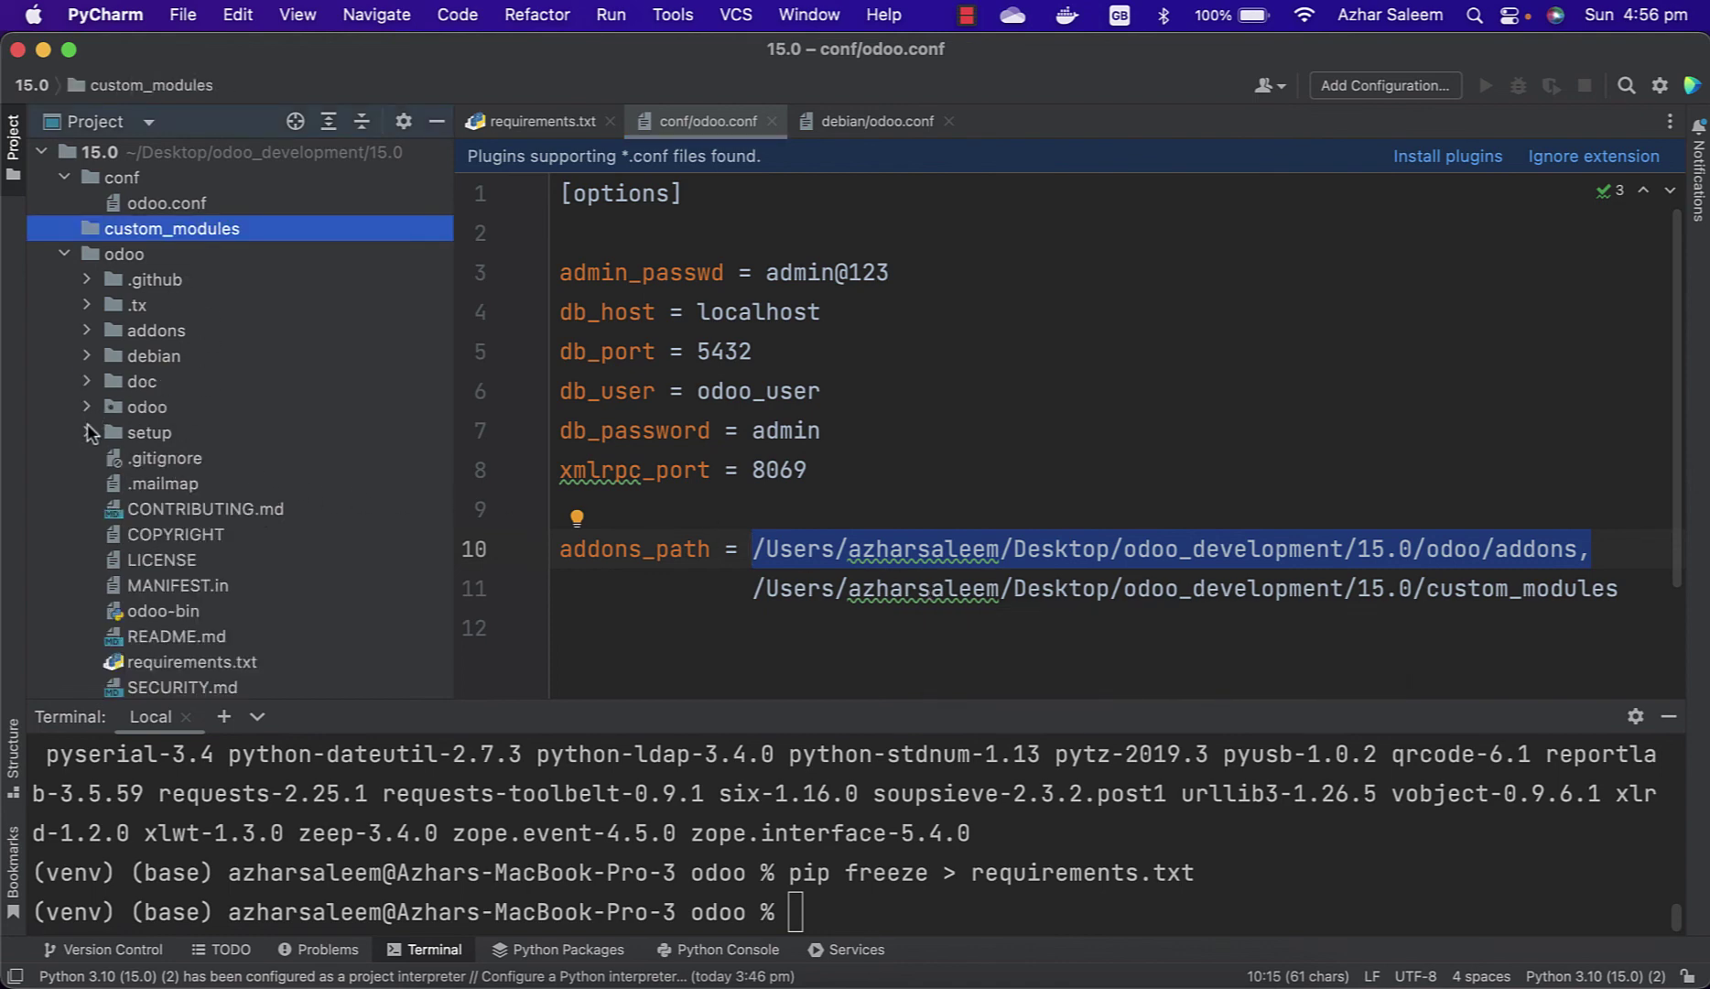
pyautogui.click(146, 330)
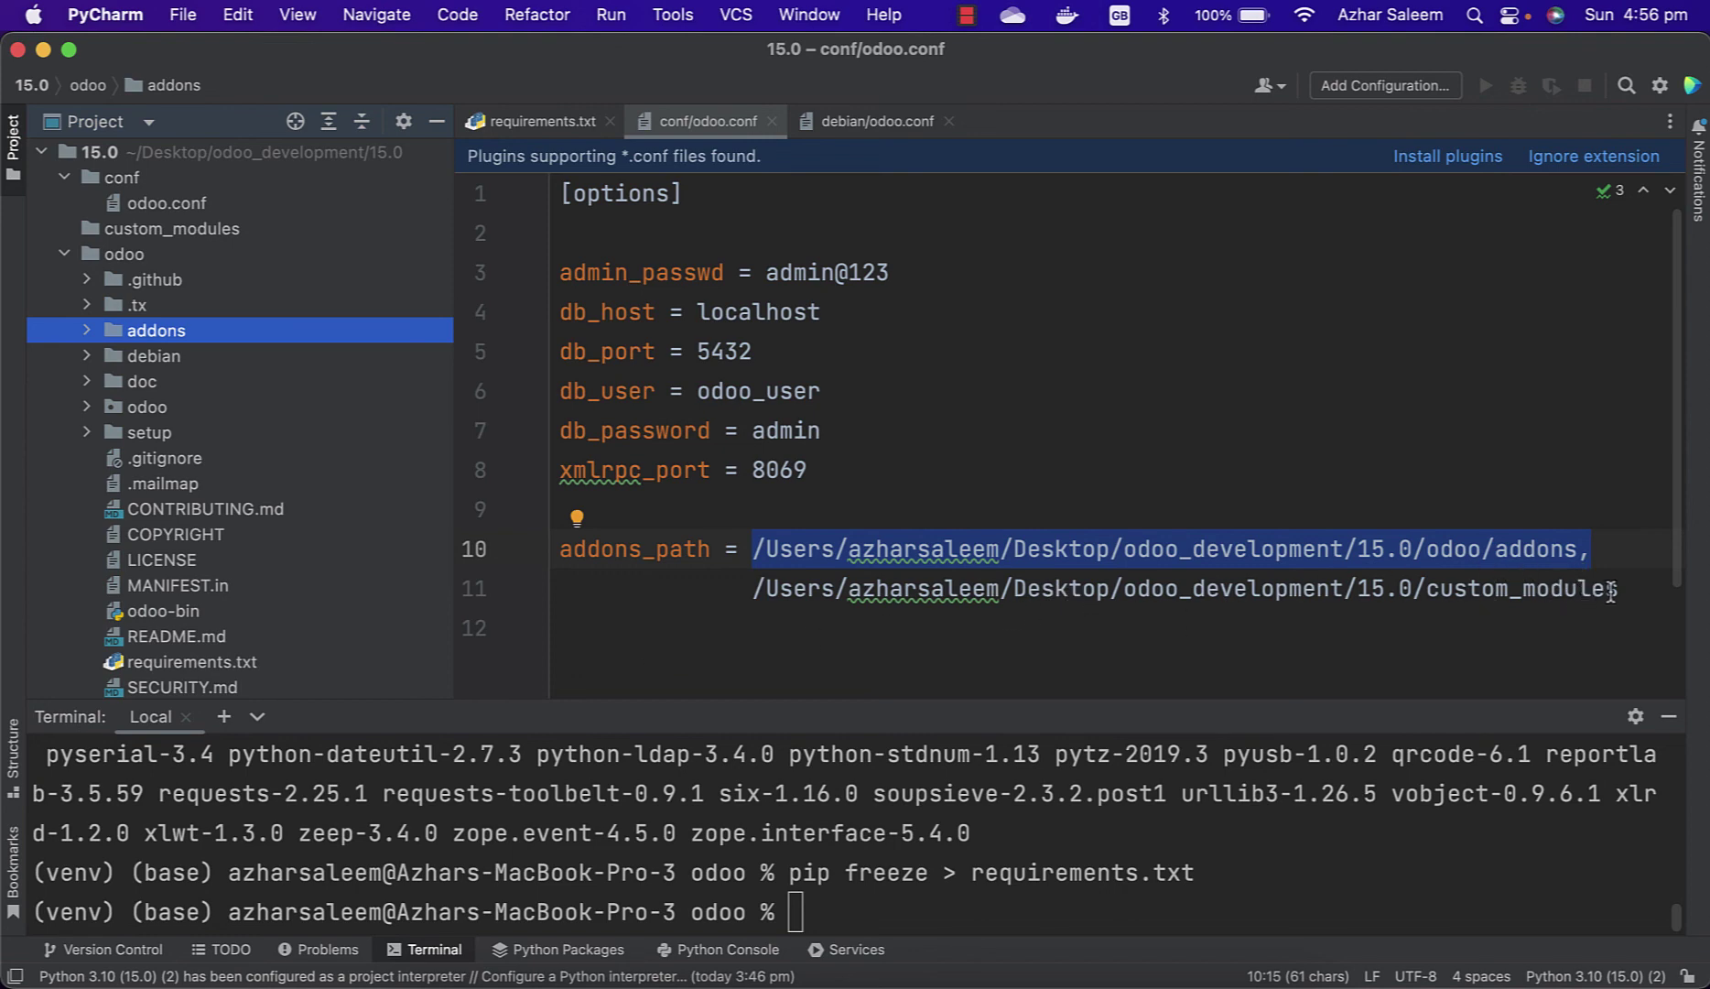
pyautogui.moveTo(1620, 590); pyautogui.dragTo(754, 590)
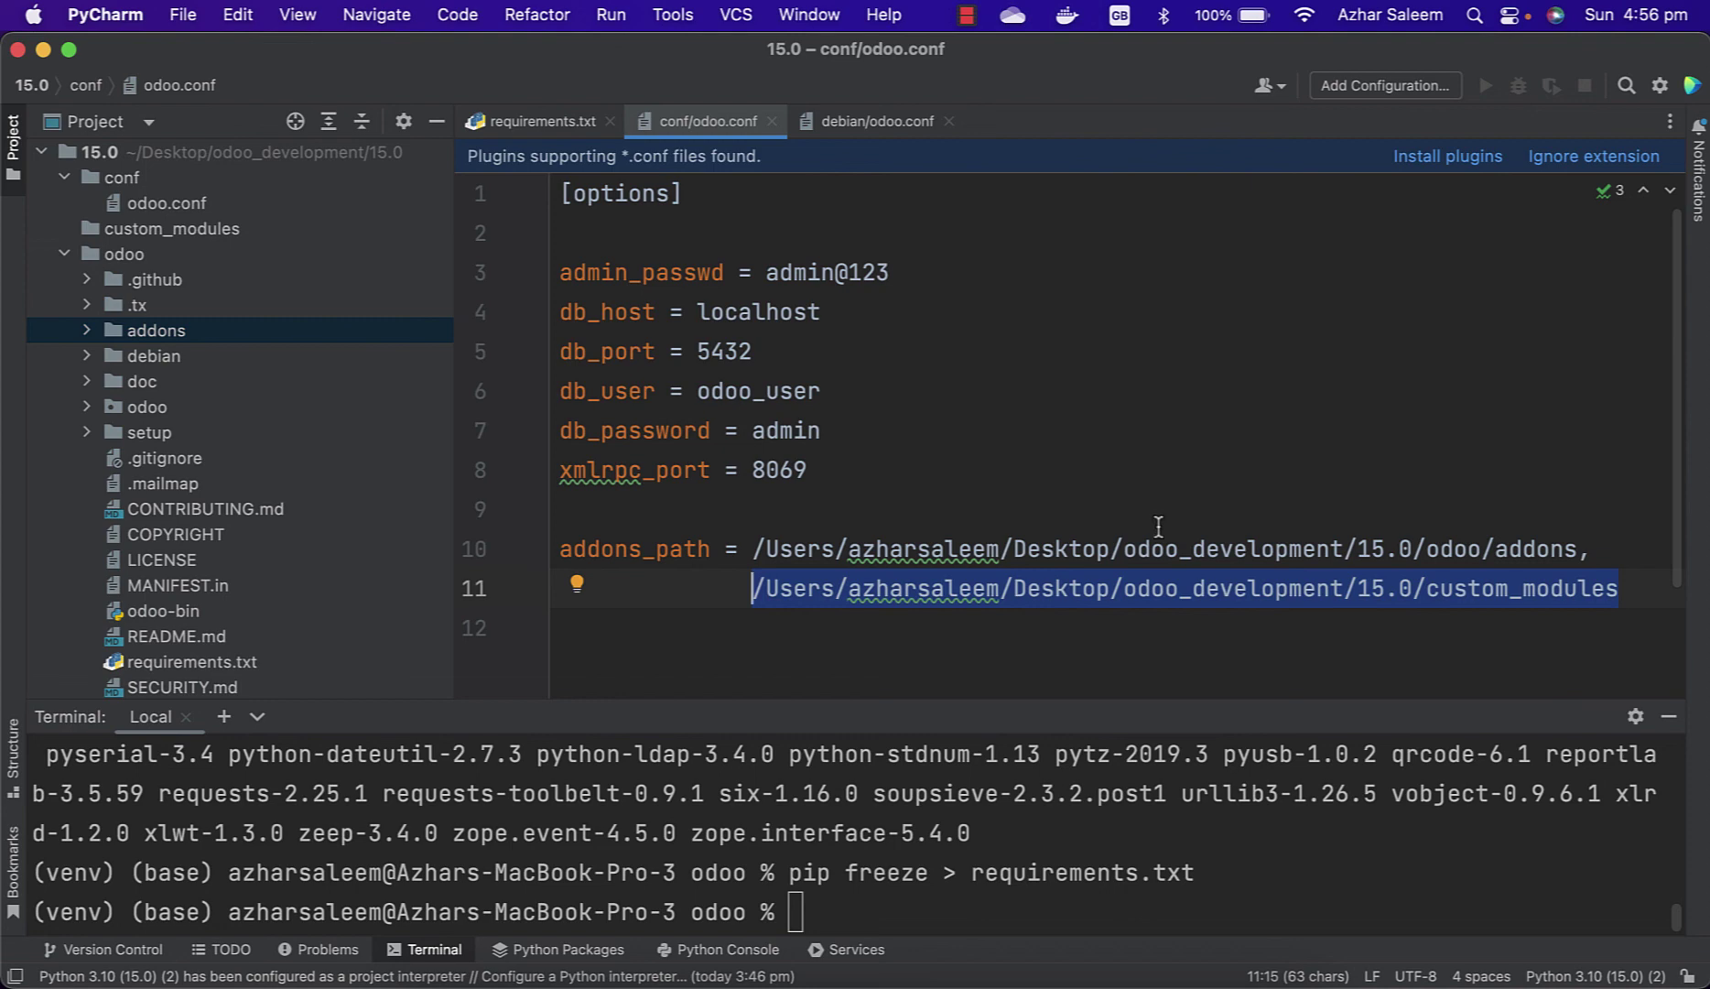
pyautogui.click(802, 505)
pyautogui.press('BackSpace')
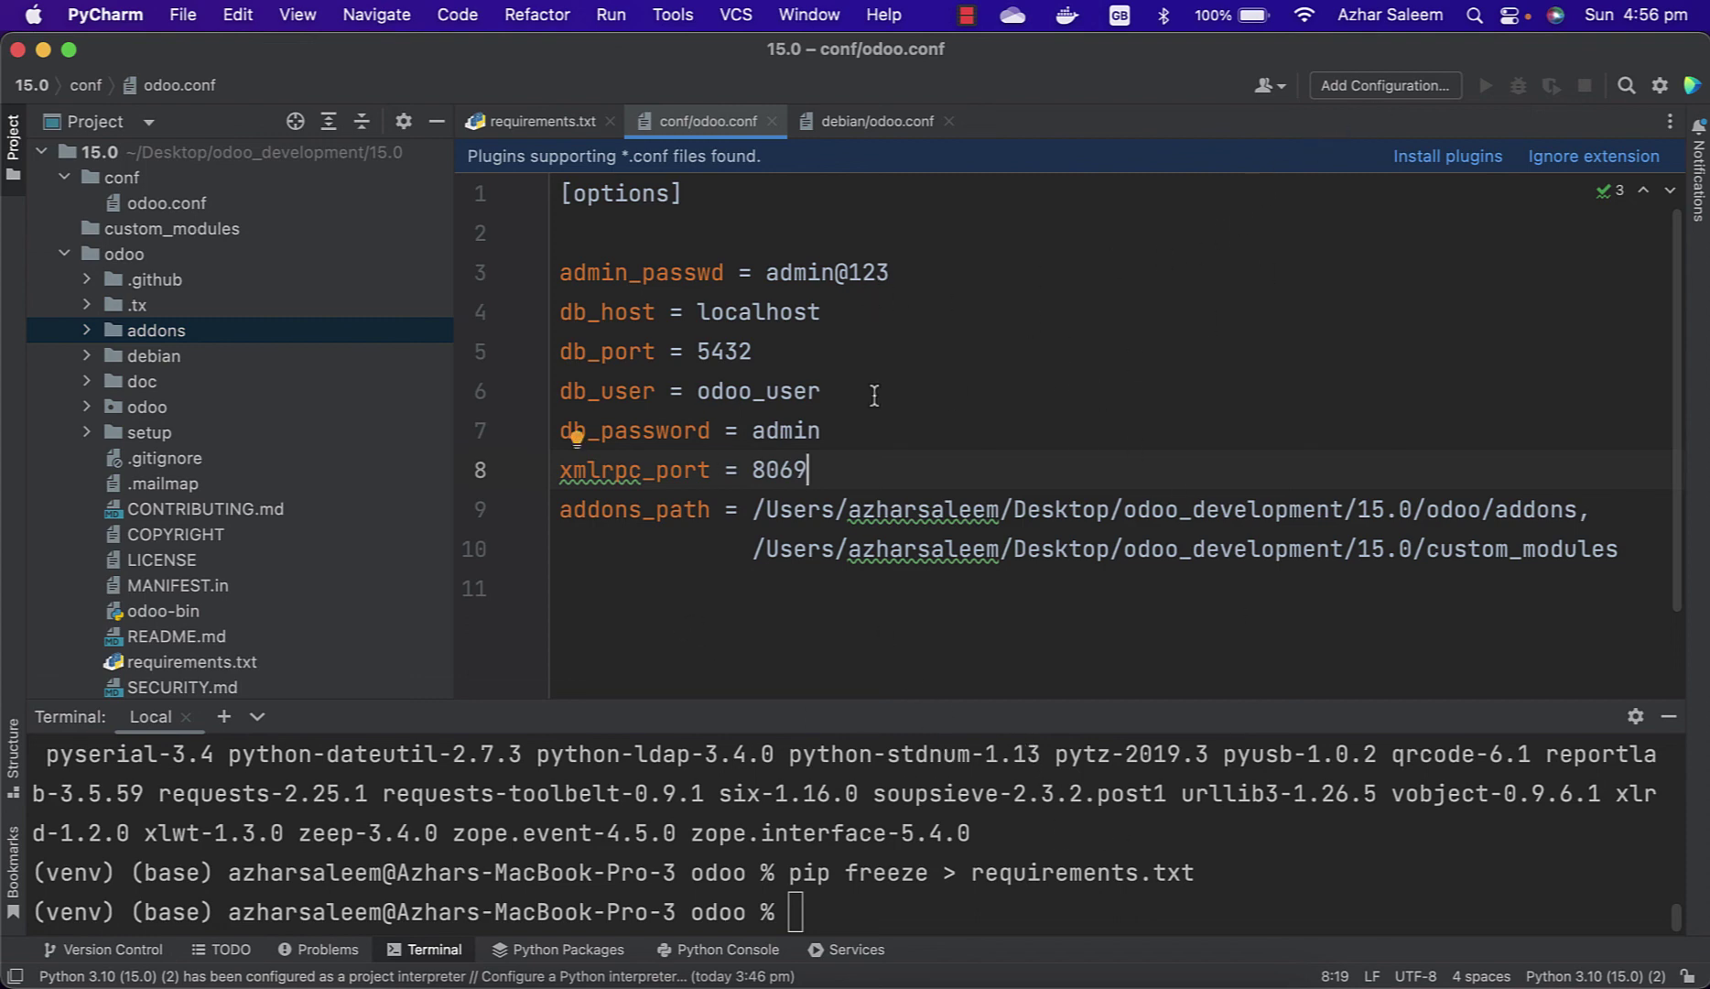
# - Open Run/Debug Configurations from the toolbar's Add Configuration... entry
pyautogui.click(1412, 84)
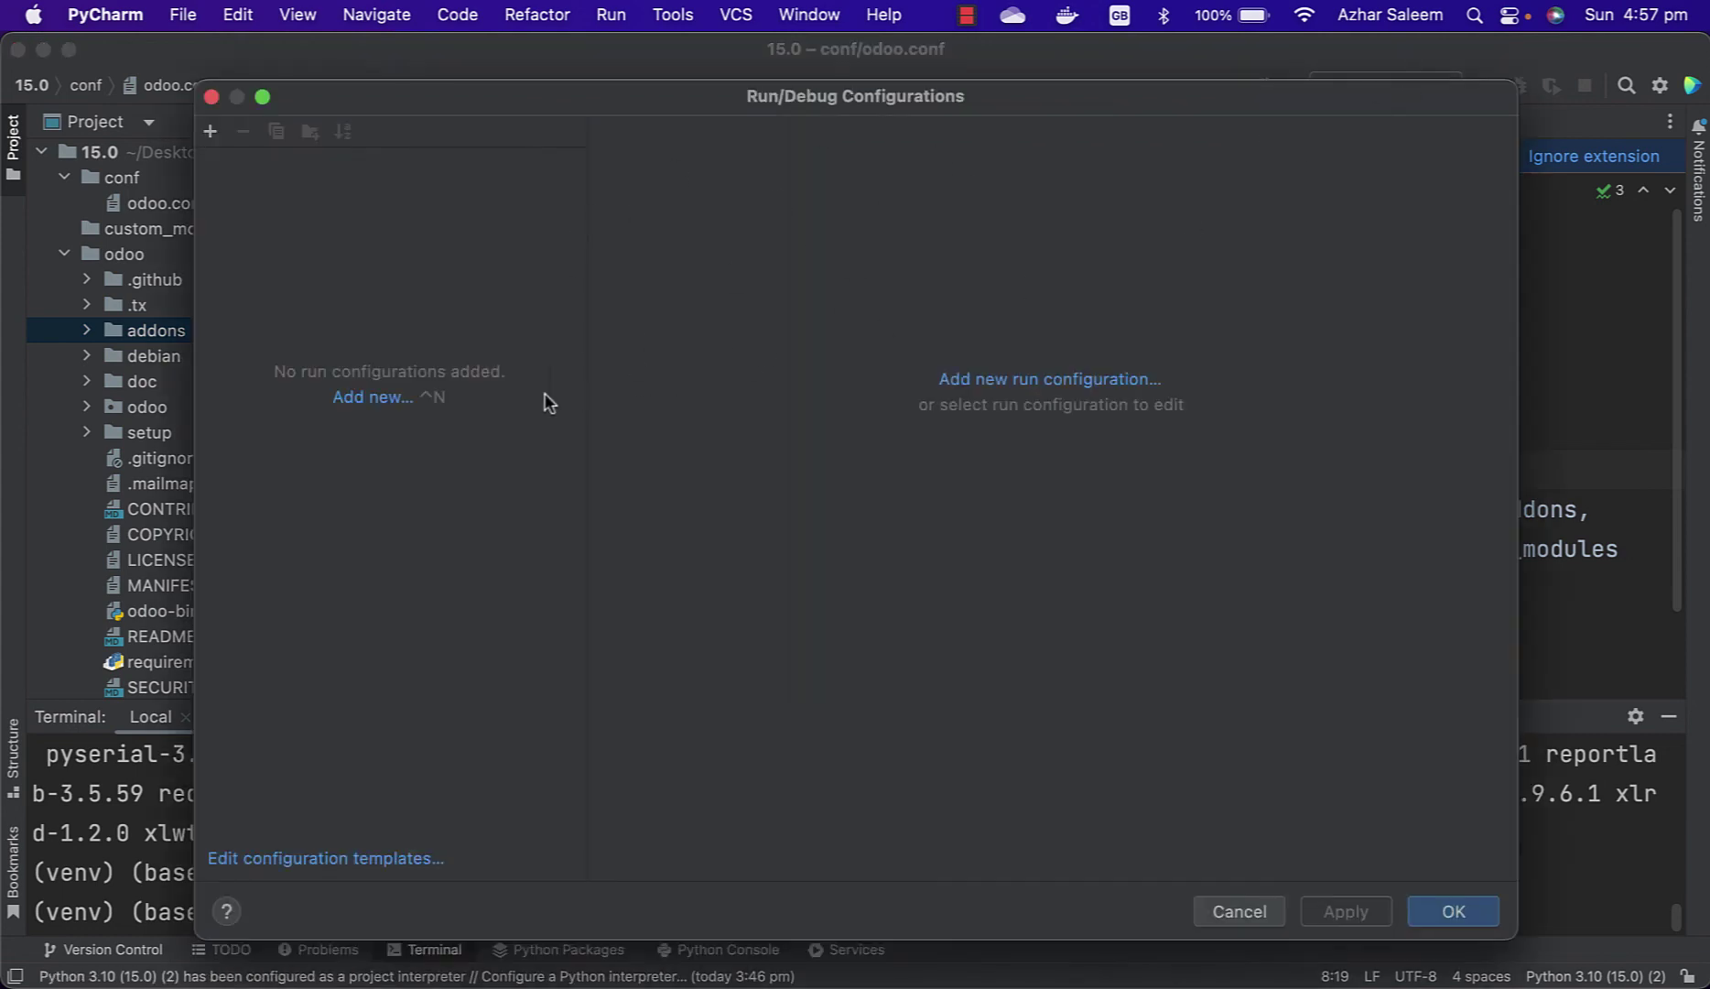